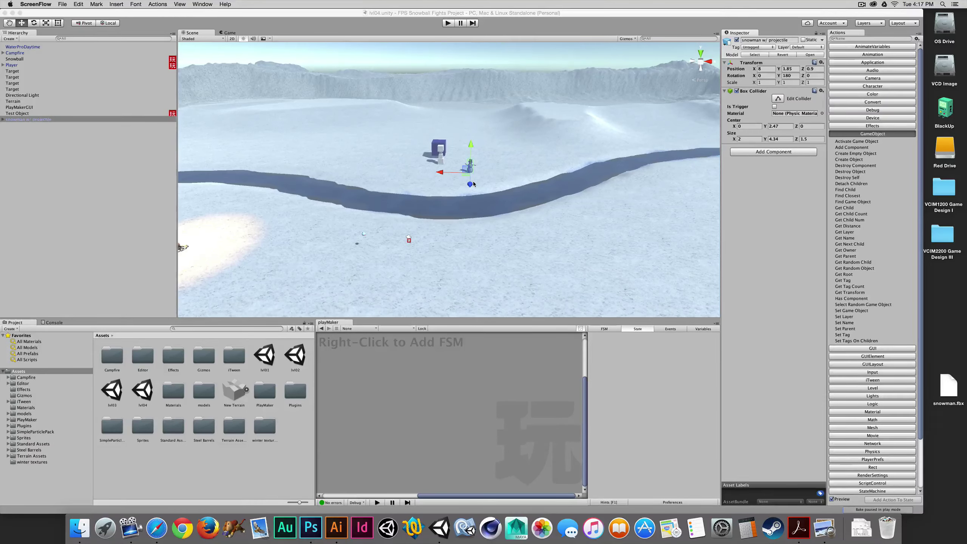
Step: Play-test the level by moving sideways and throwing snowballs towards the snowman, and stop the game
click(445, 24)
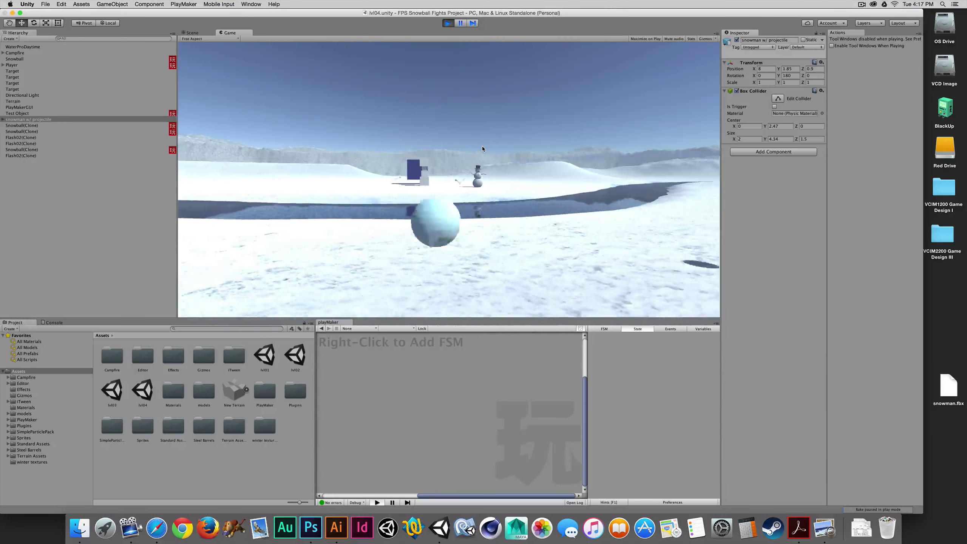
key(d)
key(a)
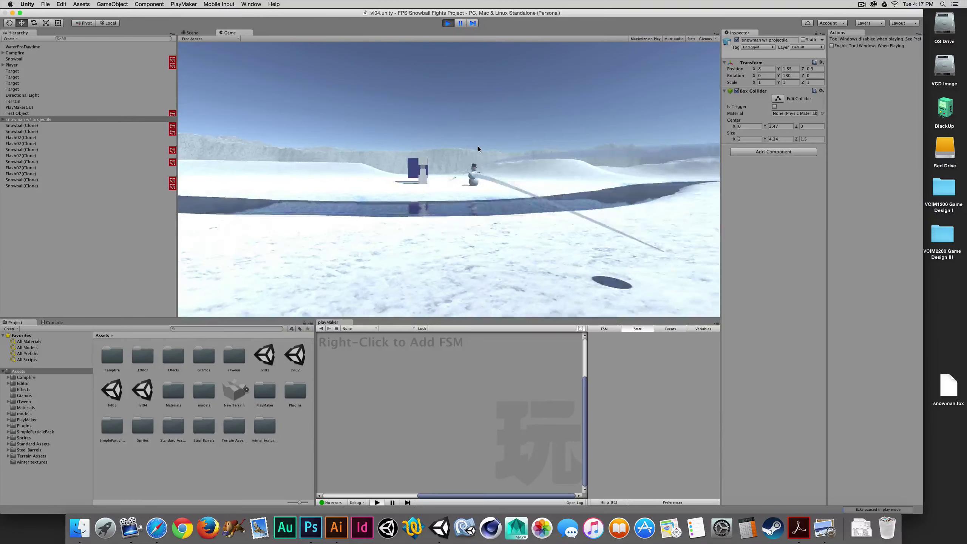
key(super+p)
key(super+p)
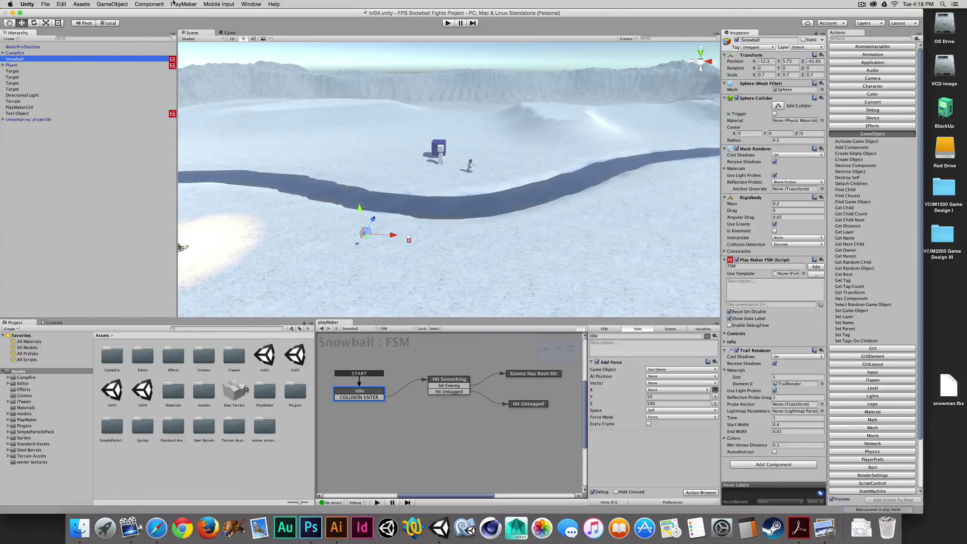
click(148, 4)
mouse_move(147, 31)
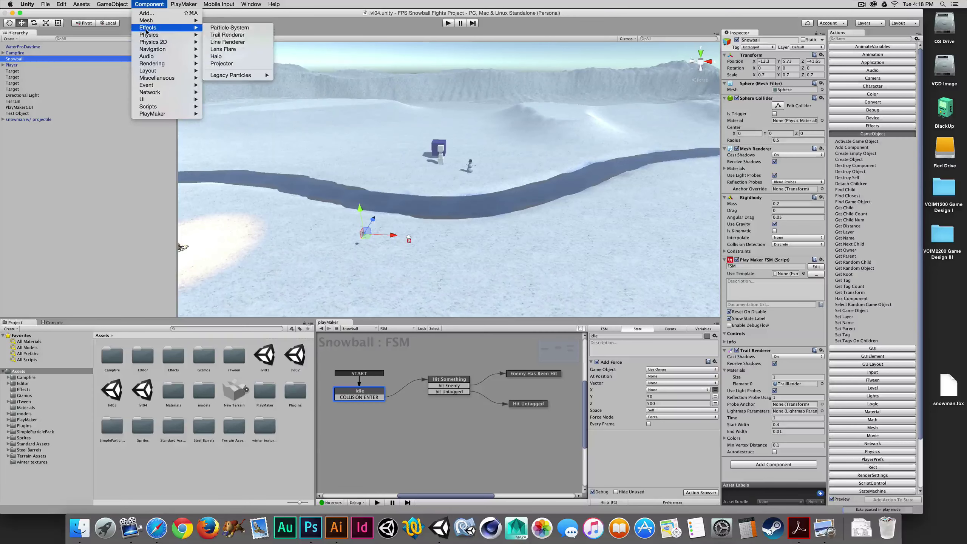
click(150, 4)
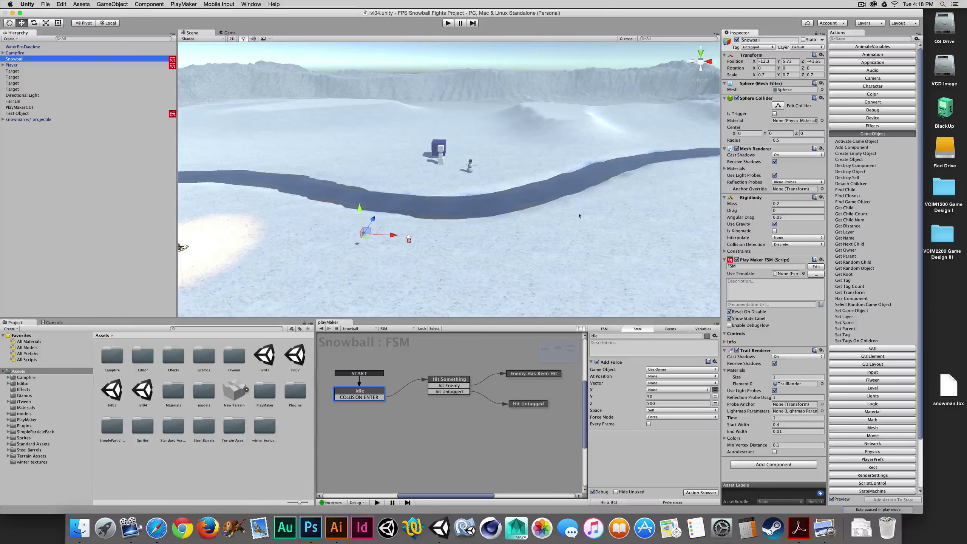
Step: Play-test the level with the Snowball selected, strafing and throwing snowballs at the snowman across the river, and stop the game
click(447, 24)
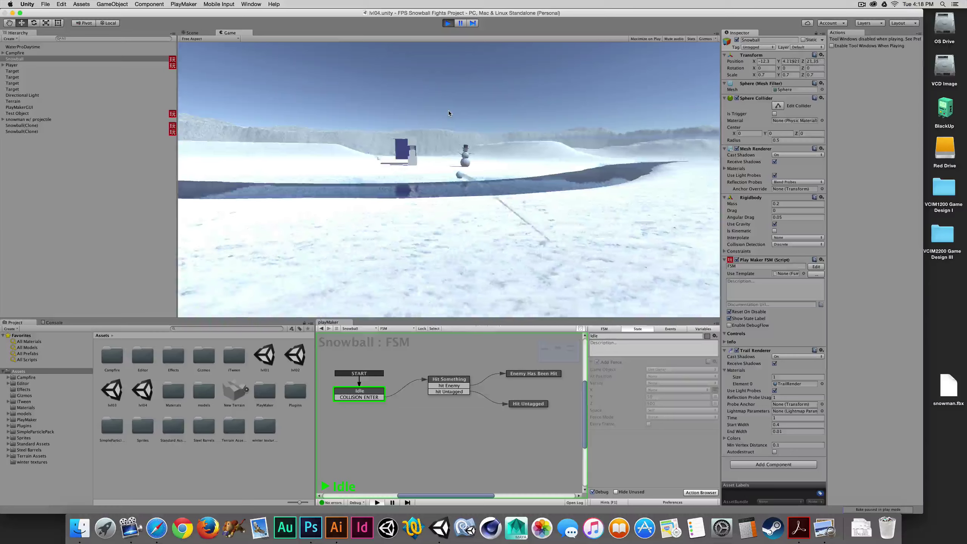
click(455, 104)
click(455, 105)
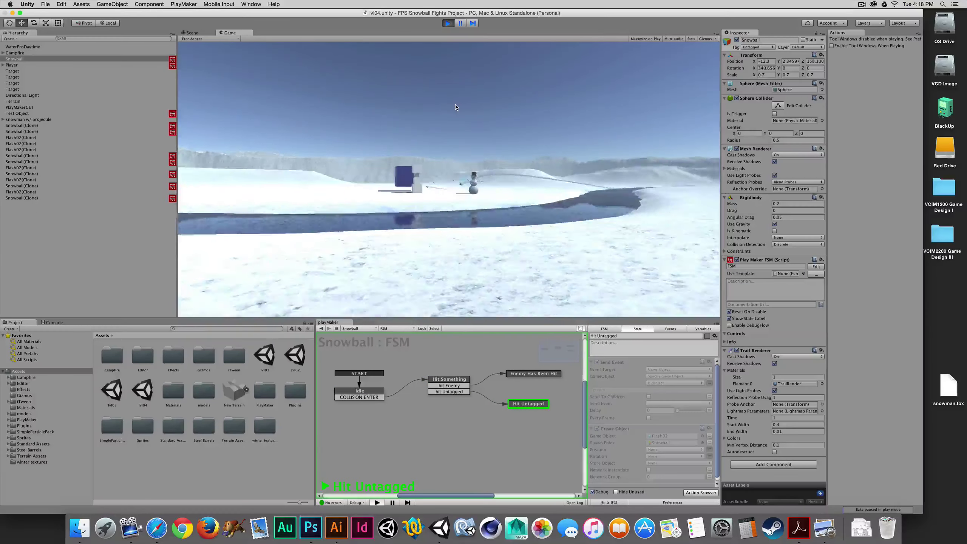
key(w)
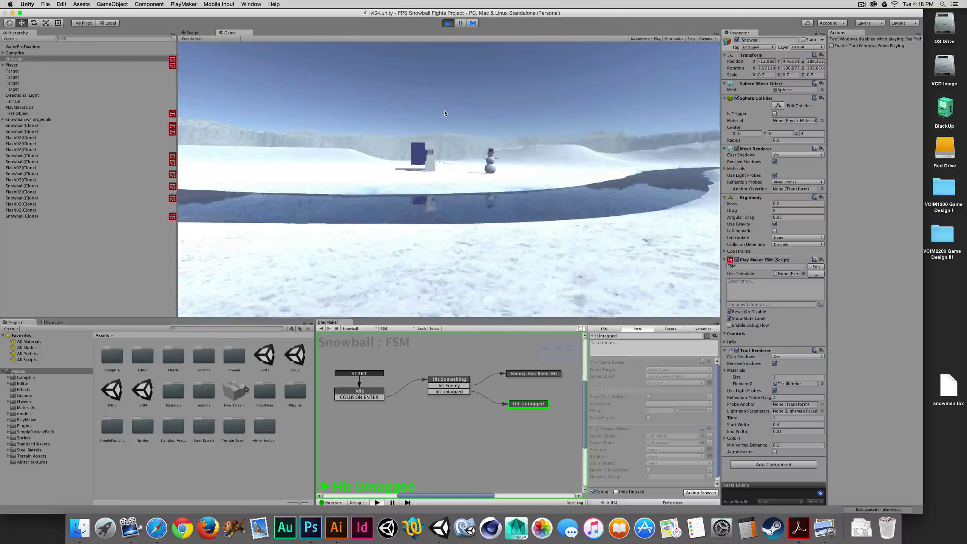
key(d)
click(443, 114)
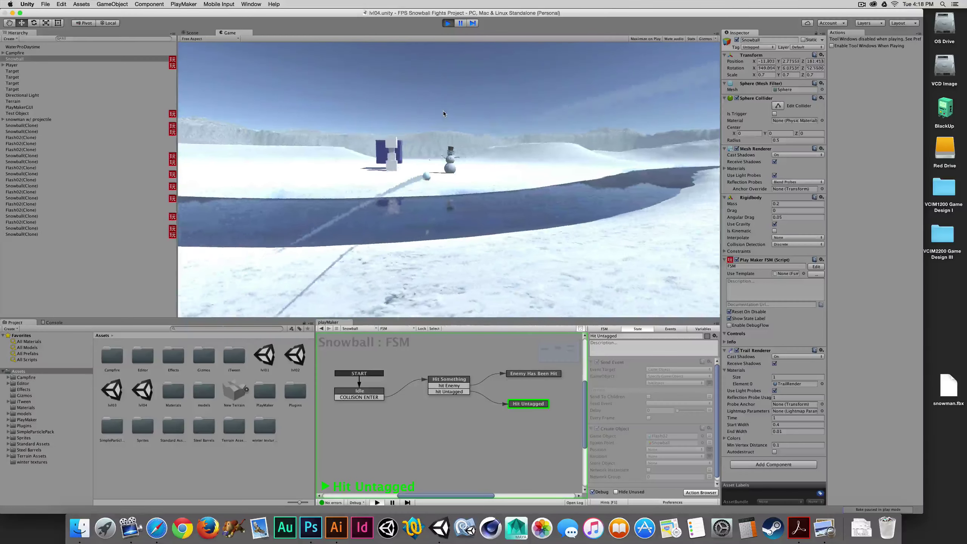
key(a)
click(443, 113)
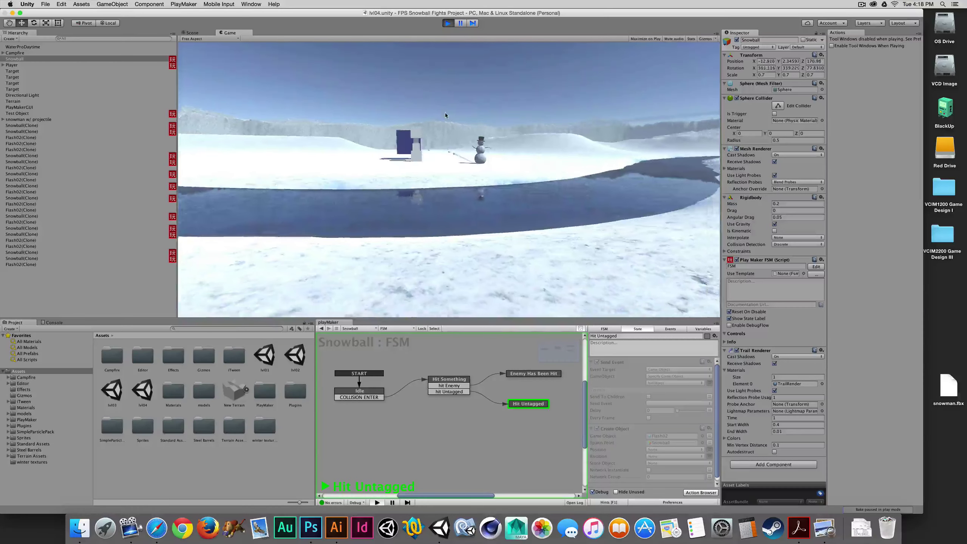
key(d)
click(448, 117)
key(a)
click(449, 118)
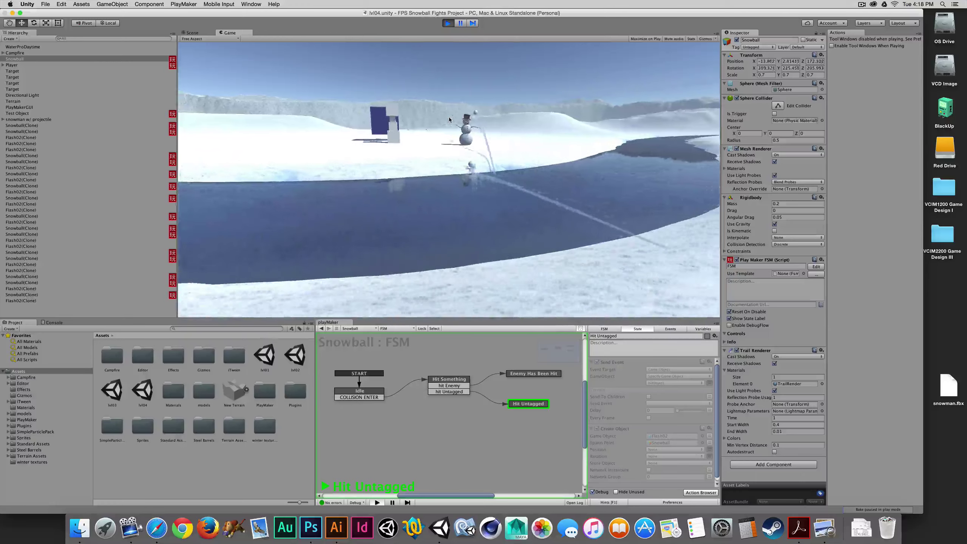
key(d)
click(449, 117)
key(a)
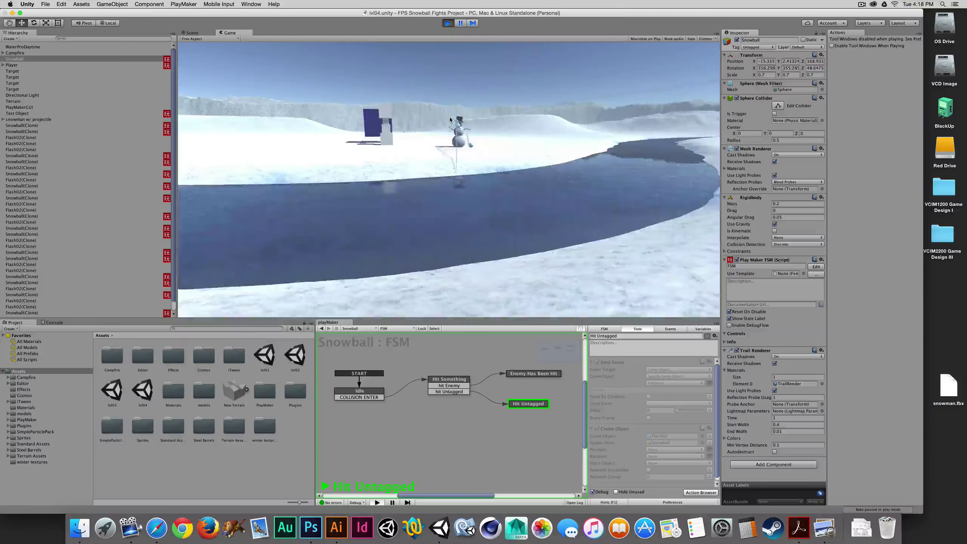
click(450, 119)
key(a)
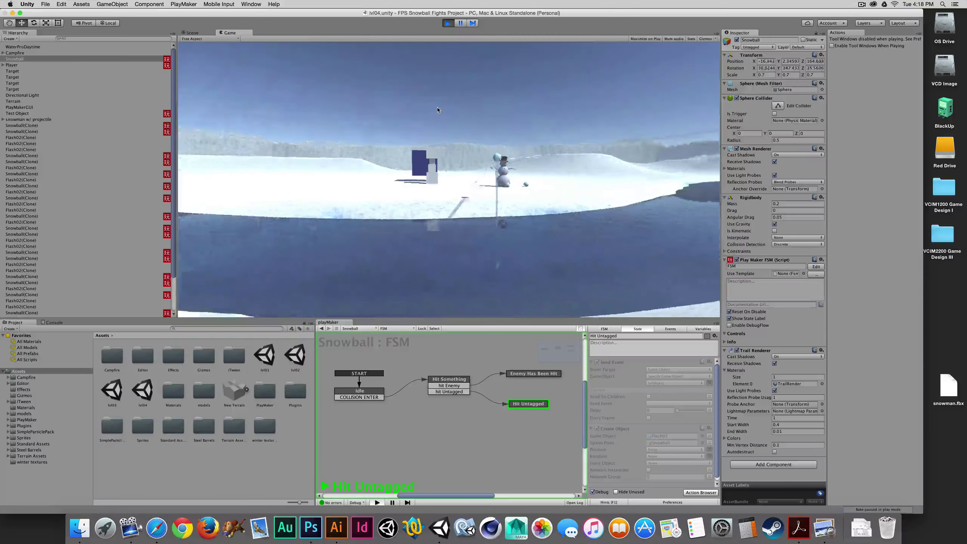
key(super+p)
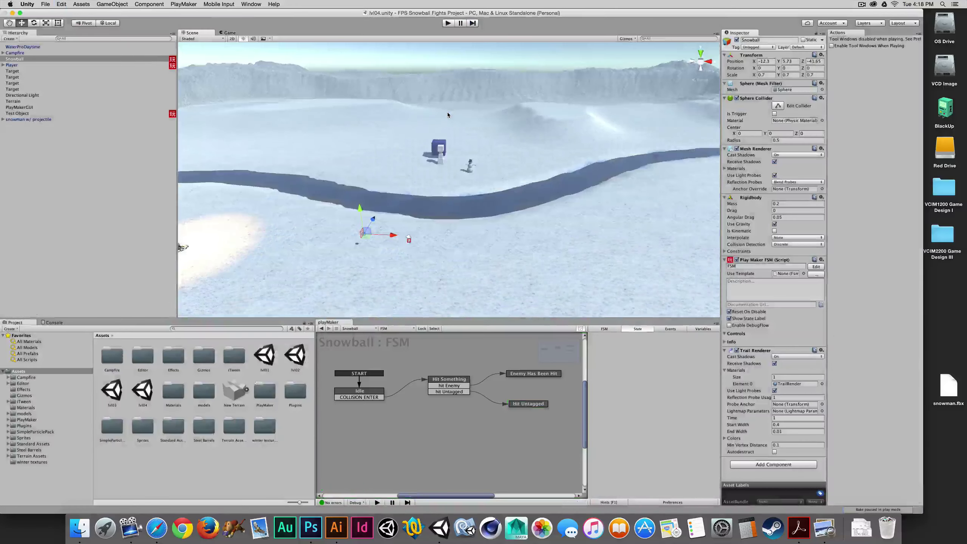
Step: View the HUD artwork in Illustrator, and switch to Photoshop to open reticle.png from the HUD folder
click(336, 528)
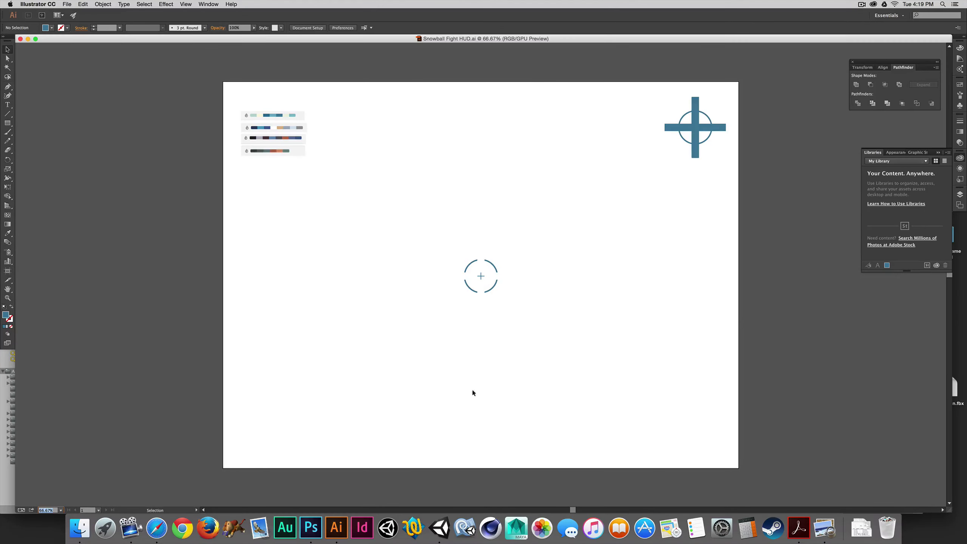
click(311, 527)
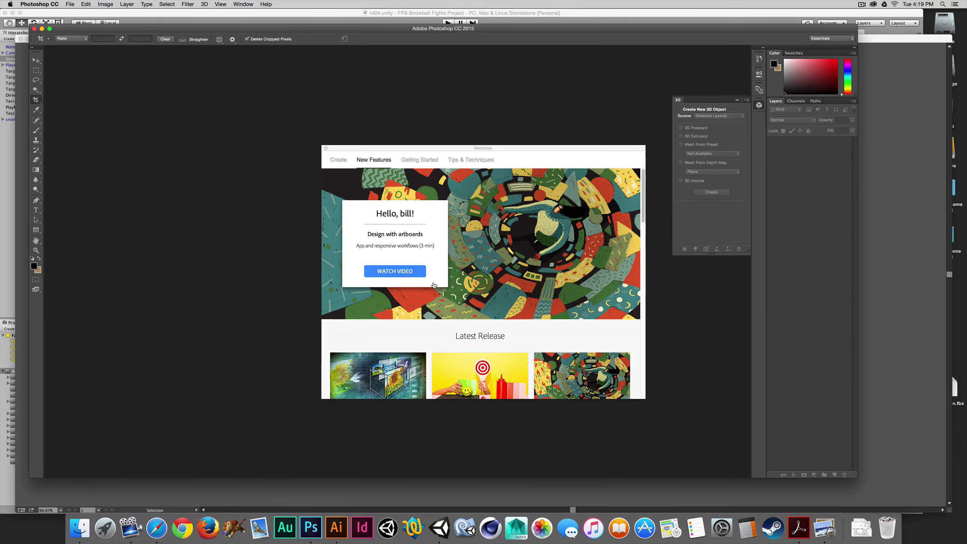
key(super+o)
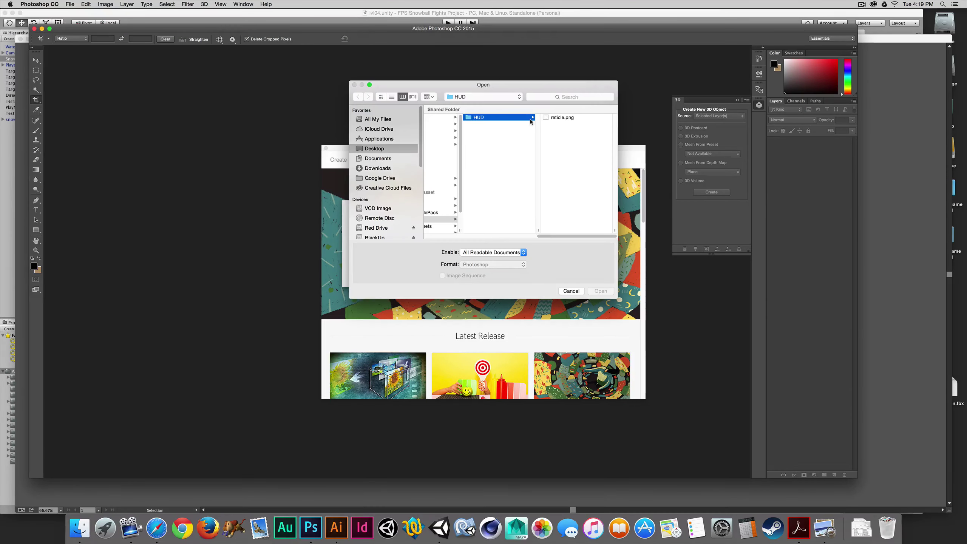
click(562, 118)
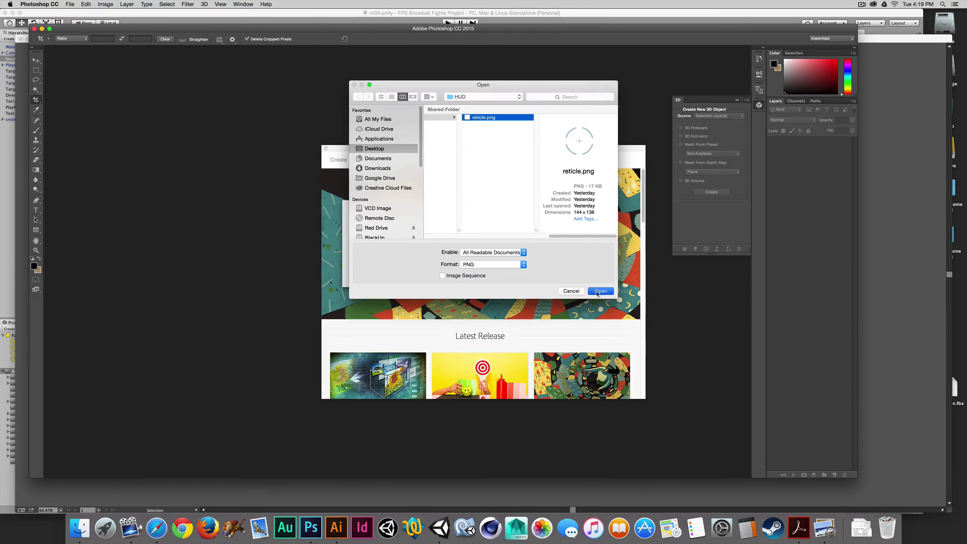
key(Return)
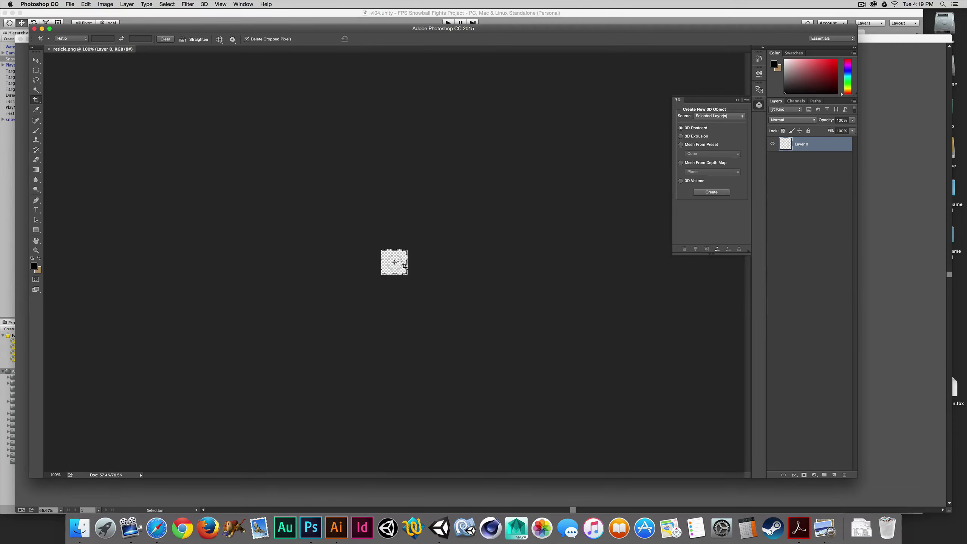
key(Escape)
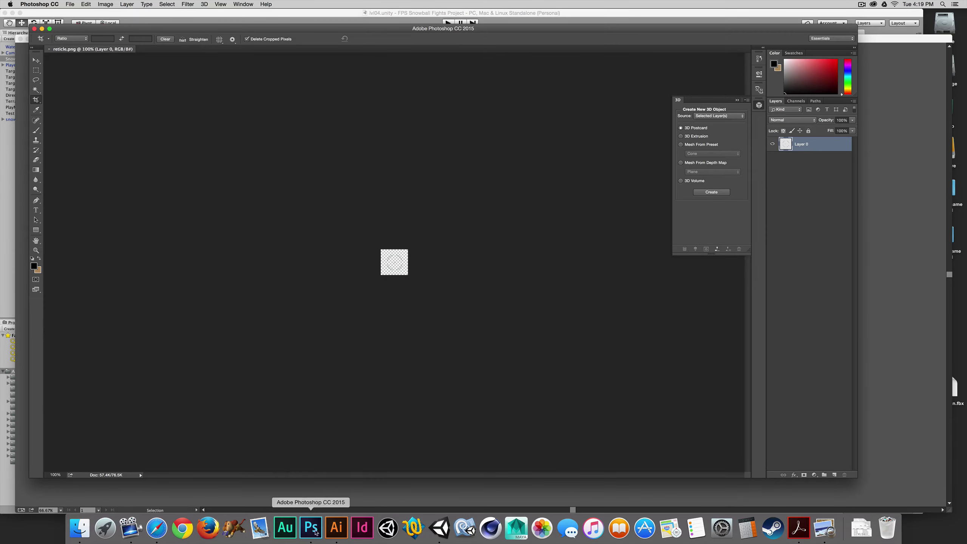
Step: Switch back to Unity and add a UI Image object to the scene
click(430, 530)
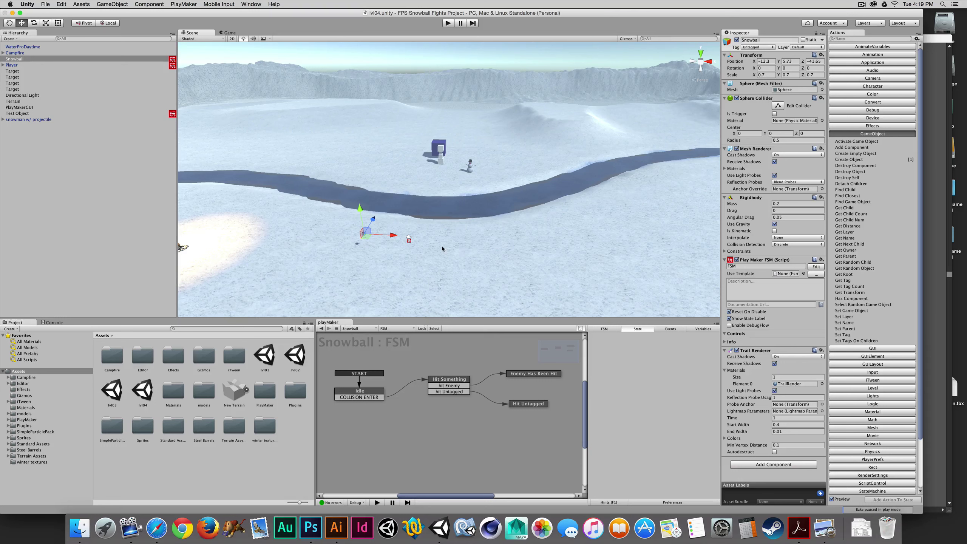
click(146, 4)
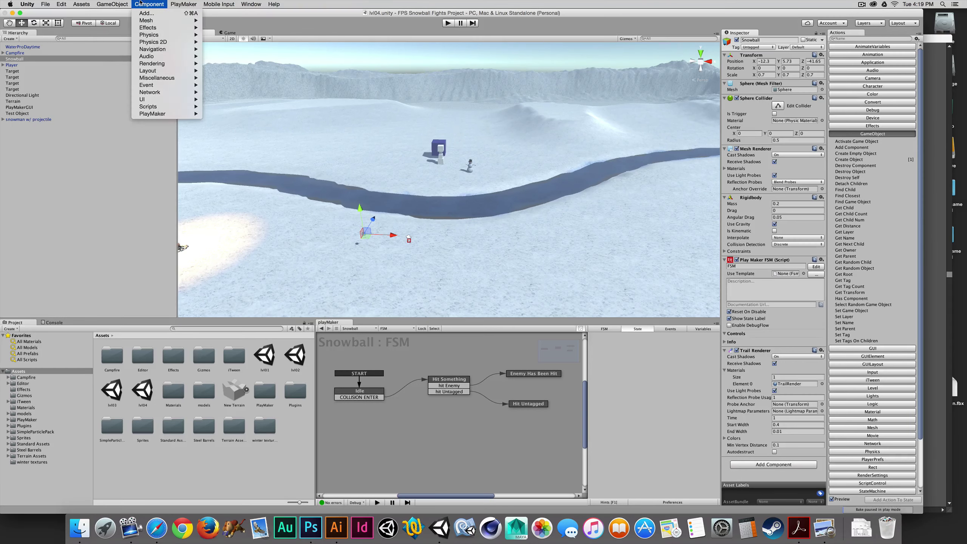
mouse_move(123, 3)
mouse_move(121, 57)
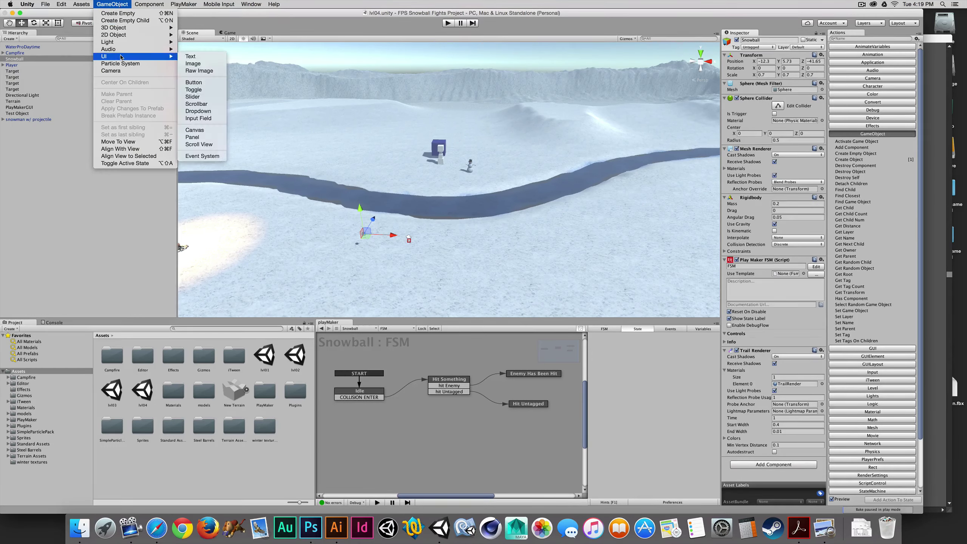
click(195, 65)
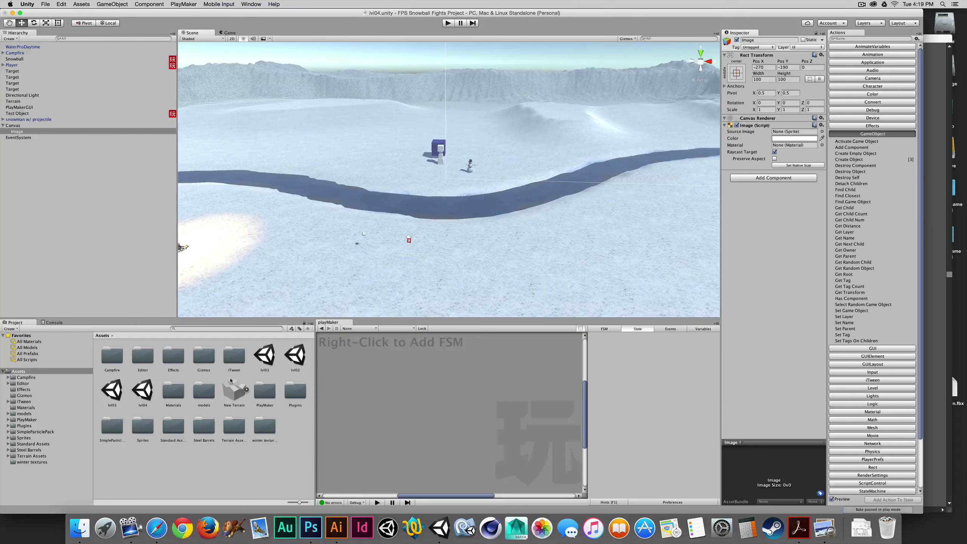
Step: Set the texture type of the reticle asset in Sprites/HUD to Sprite (2D and UI)
double_click(142, 426)
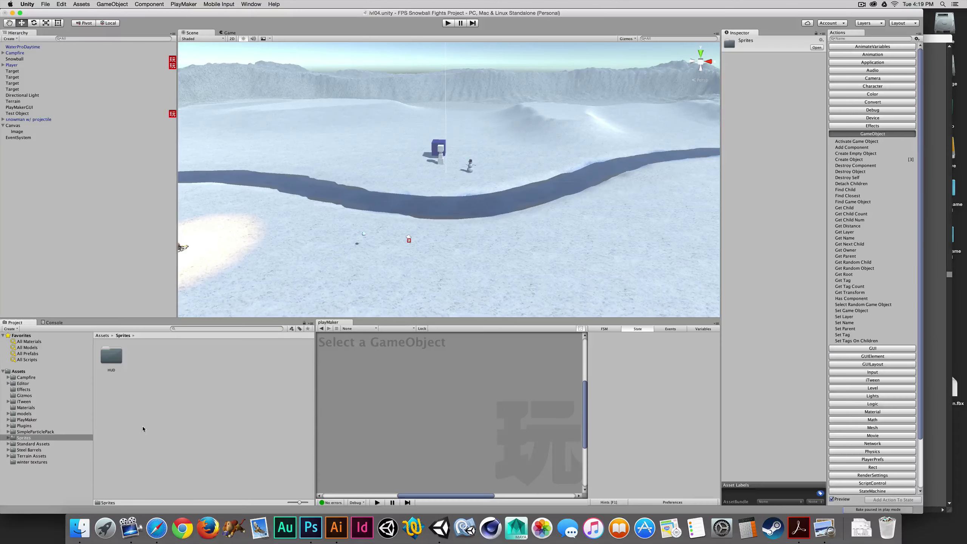
double_click(110, 356)
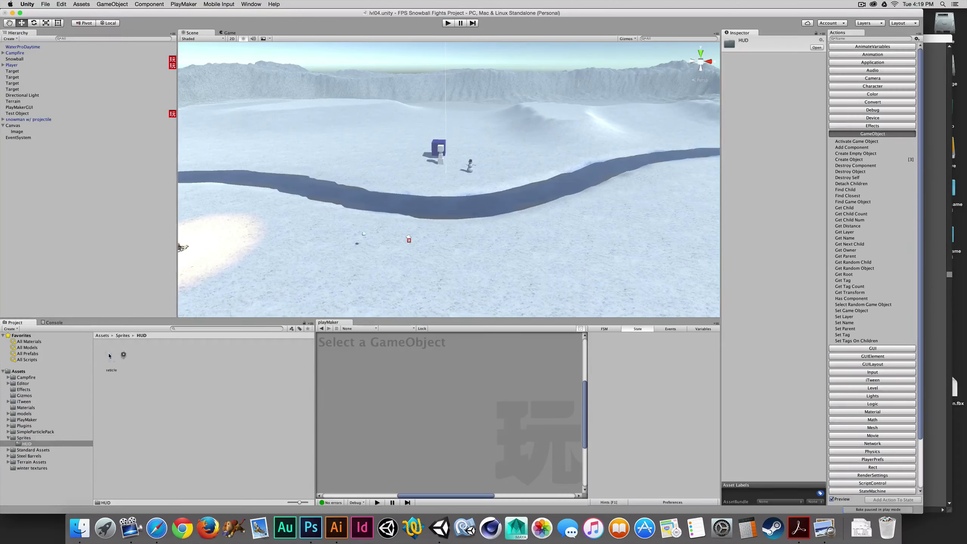
click(116, 356)
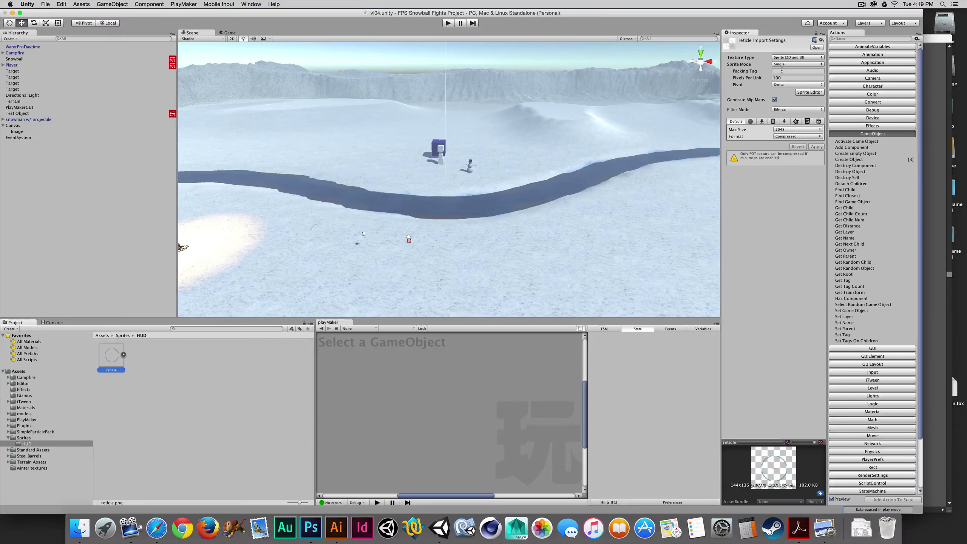
click(797, 57)
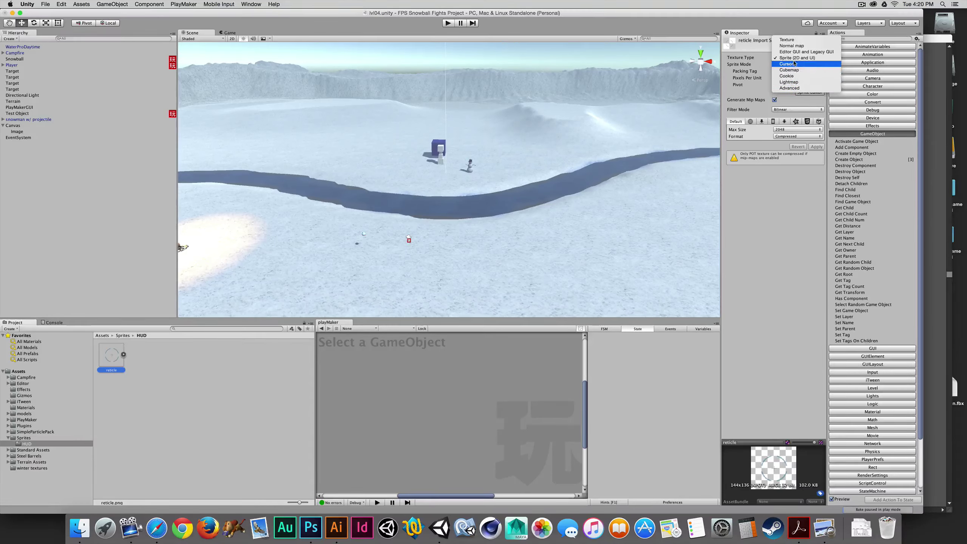
click(809, 58)
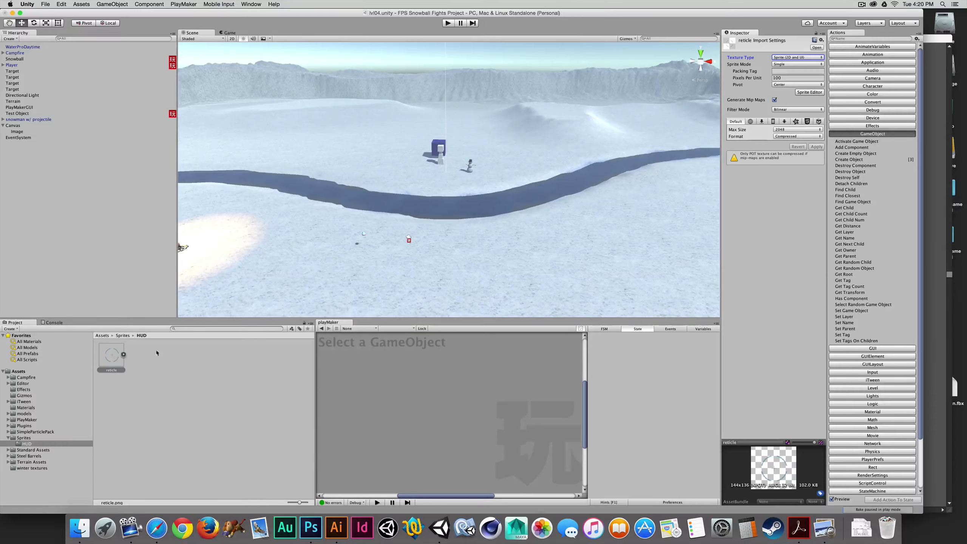
Step: Assign the reticle sprite from Sprites/HUD as the source image of the Canvas's Image object
click(23, 372)
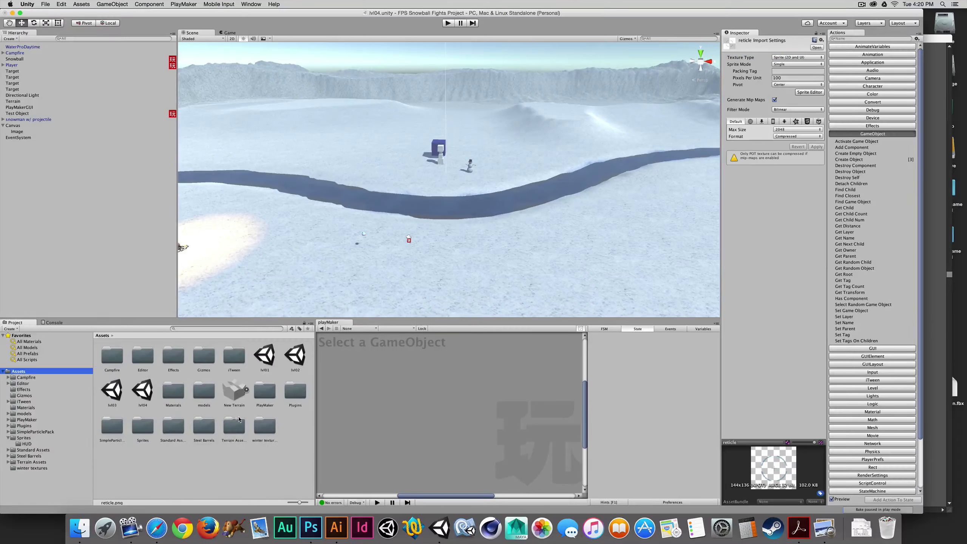
double_click(143, 427)
click(109, 358)
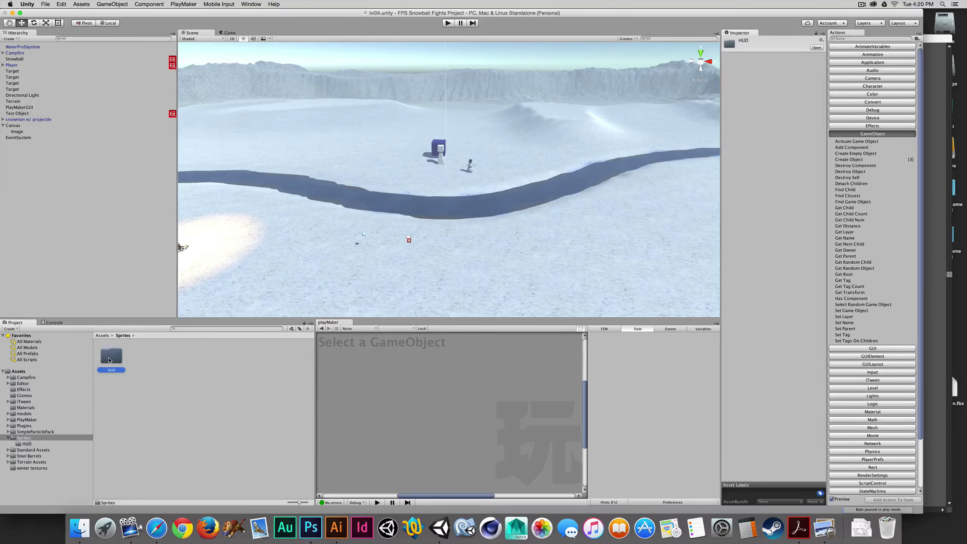
double_click(109, 357)
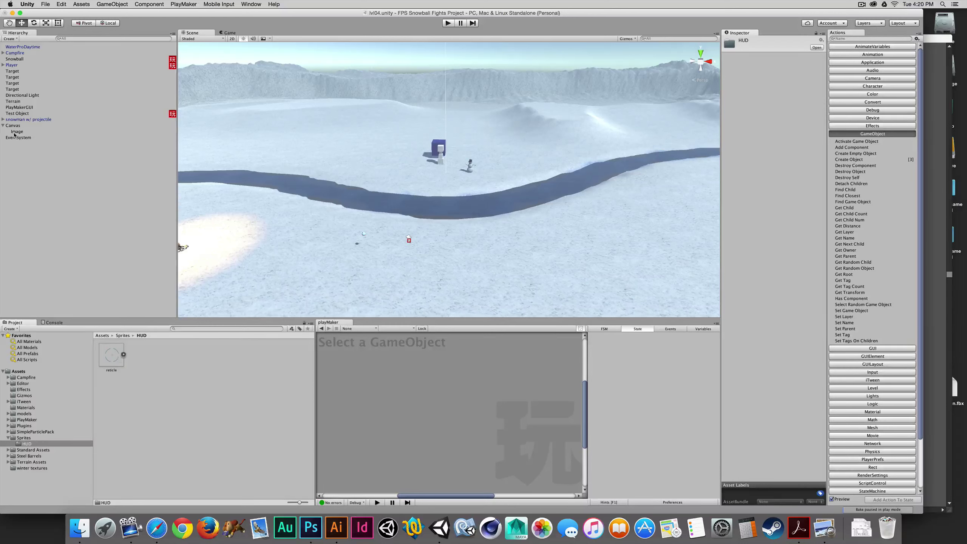
click(34, 131)
drag(114, 355, 776, 133)
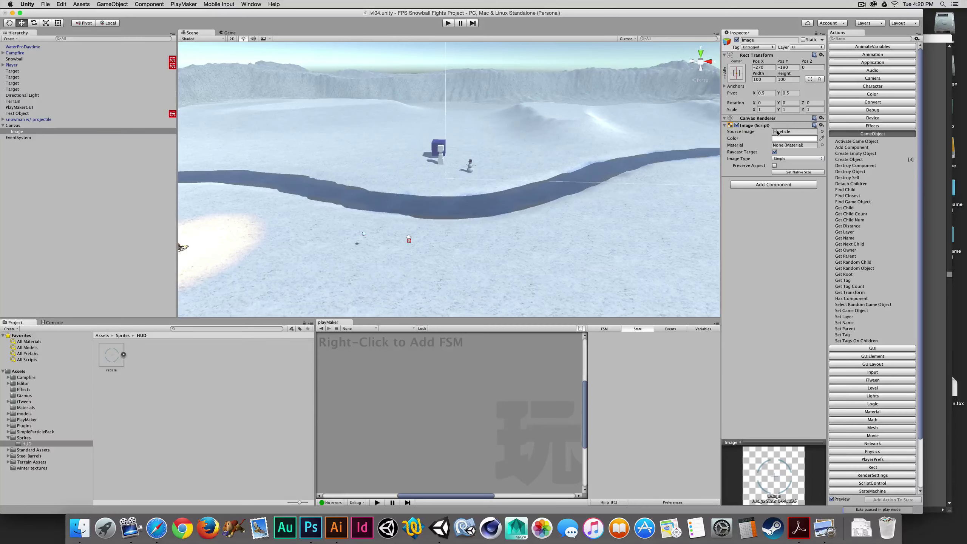
Step: Play-test the scene to check where the reticle appears on screen, and stop the game
click(448, 24)
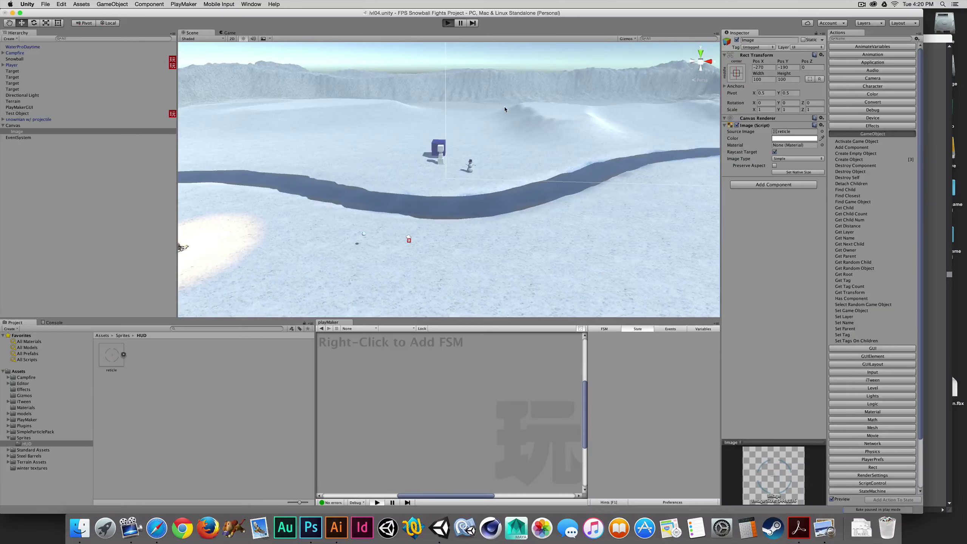
click(493, 109)
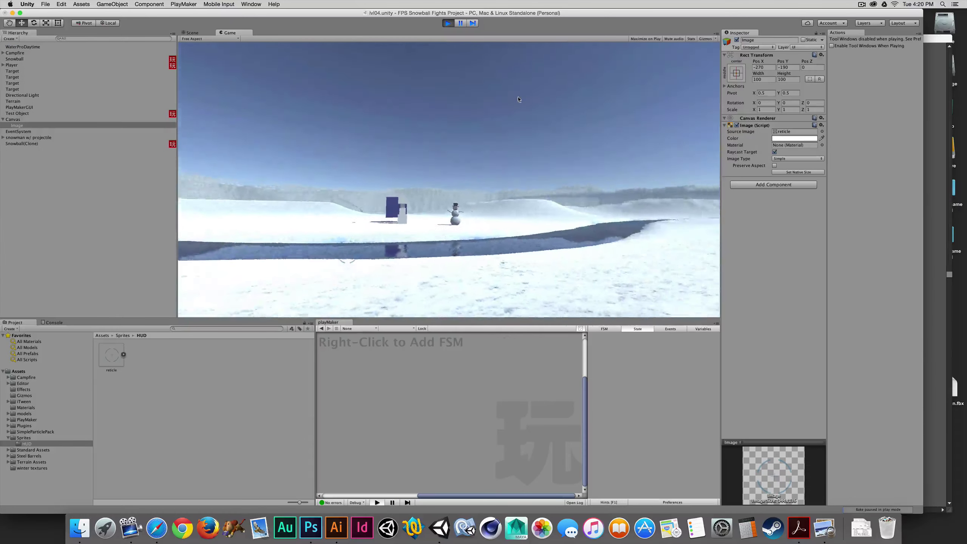
click(512, 104)
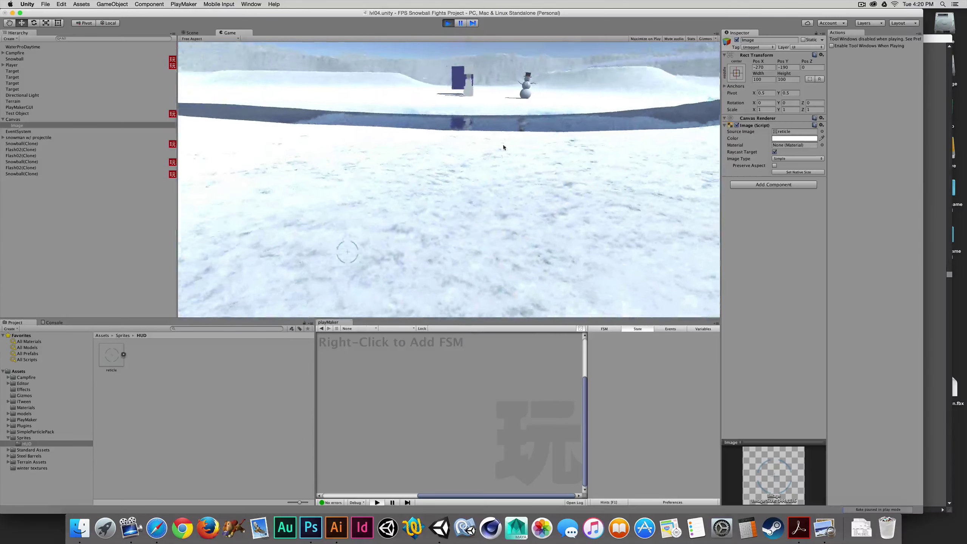
click(468, 81)
click(447, 24)
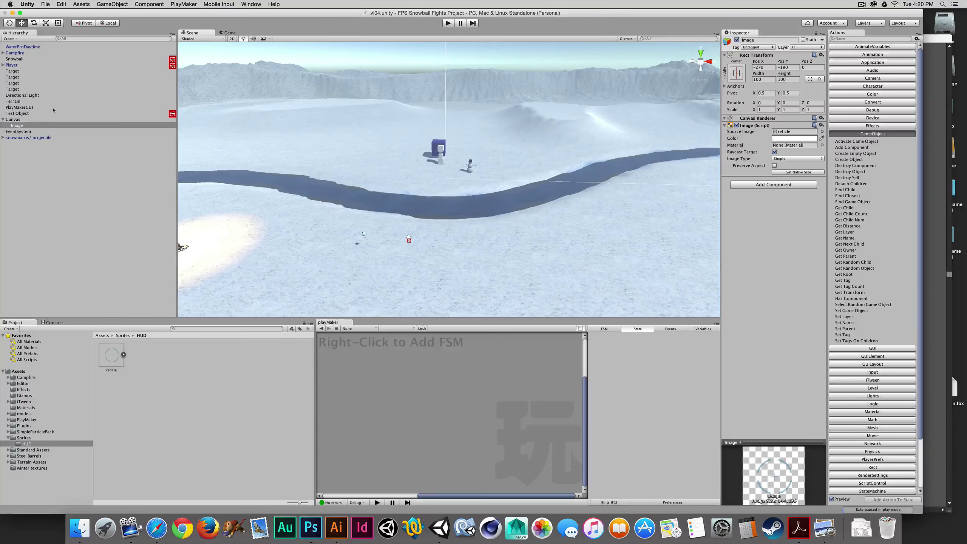
Step: Center the reticle Image on the Canvas with the middle-center anchor preset, setting its position as well
click(24, 124)
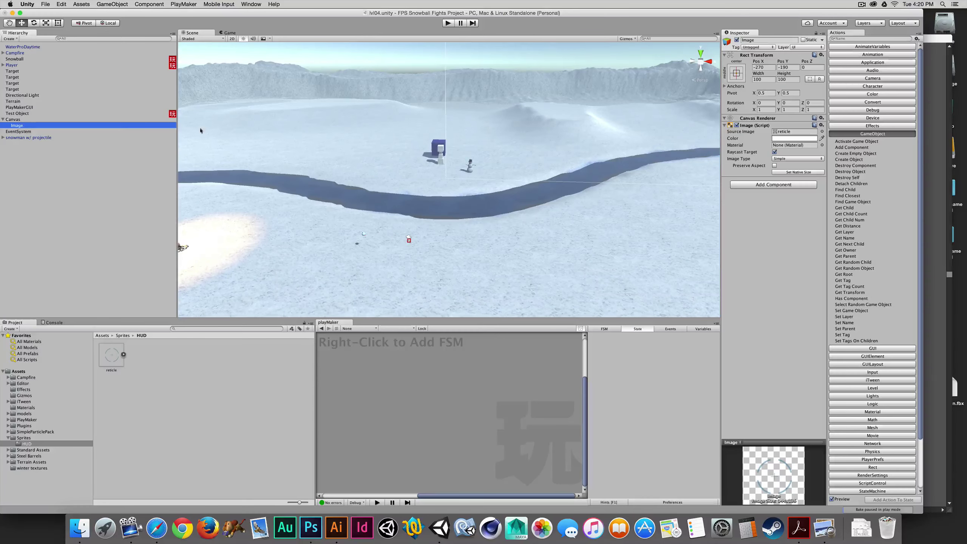
click(736, 73)
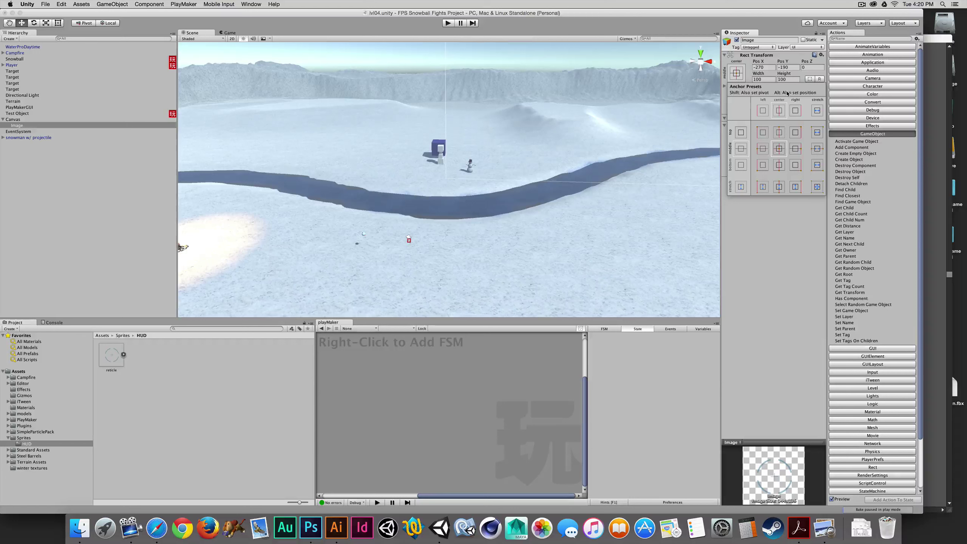
key(alt)
alt+click(780, 148)
Step: Run the game and throw snowballs at the snowman across the river to test aiming with the centered reticle
click(449, 23)
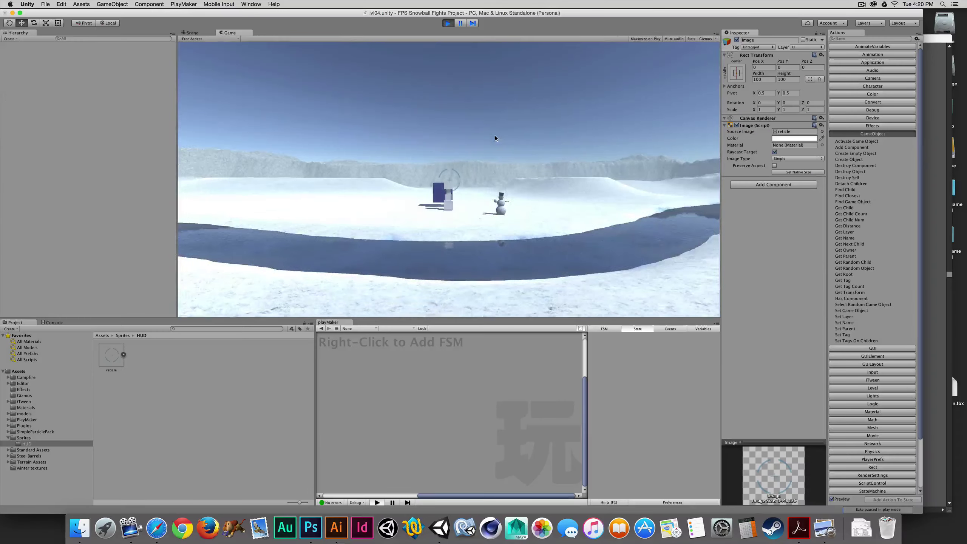
click(496, 138)
click(506, 135)
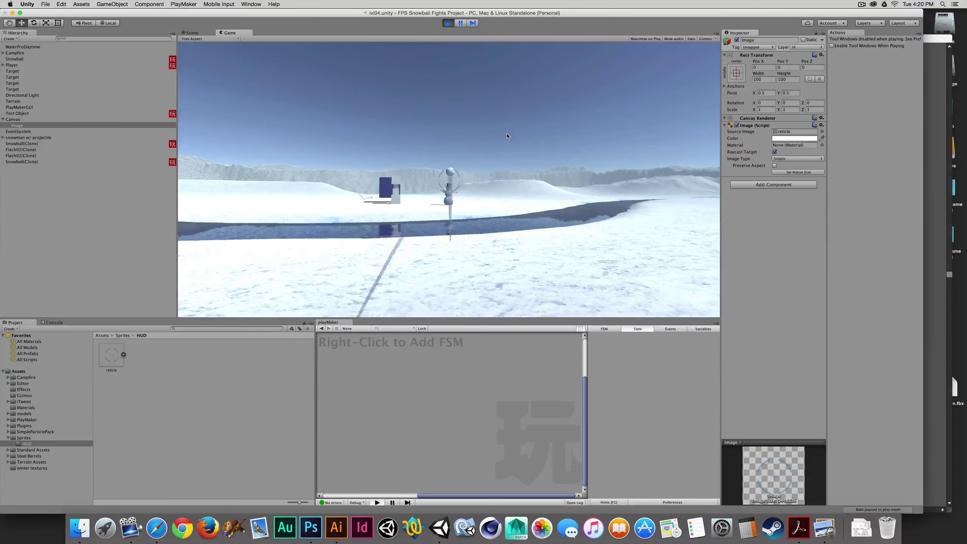
click(506, 135)
click(506, 135)
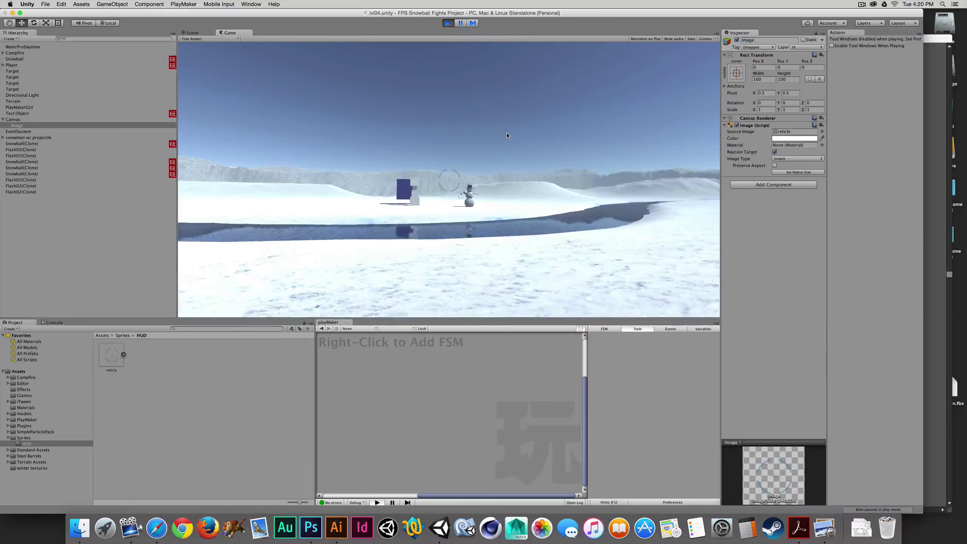
click(506, 135)
click(506, 136)
click(508, 134)
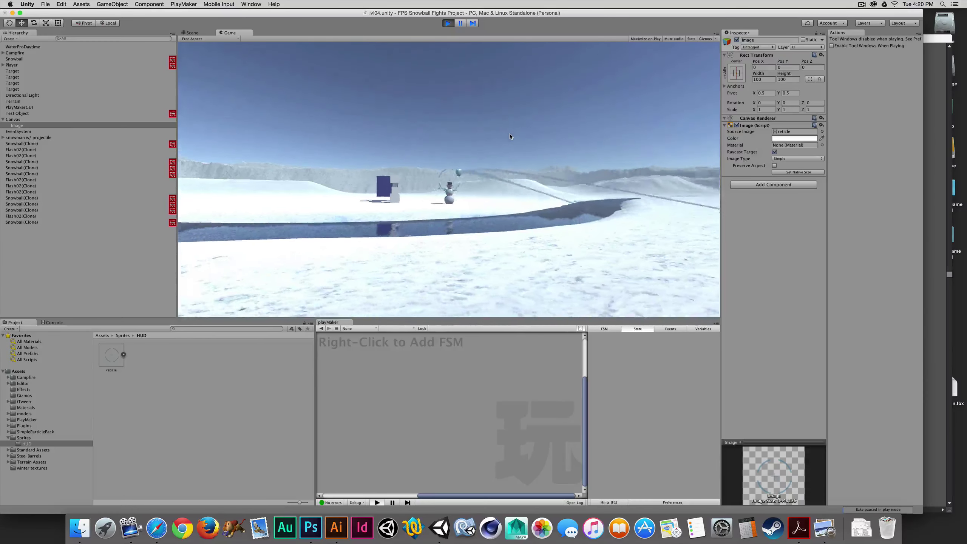
click(509, 136)
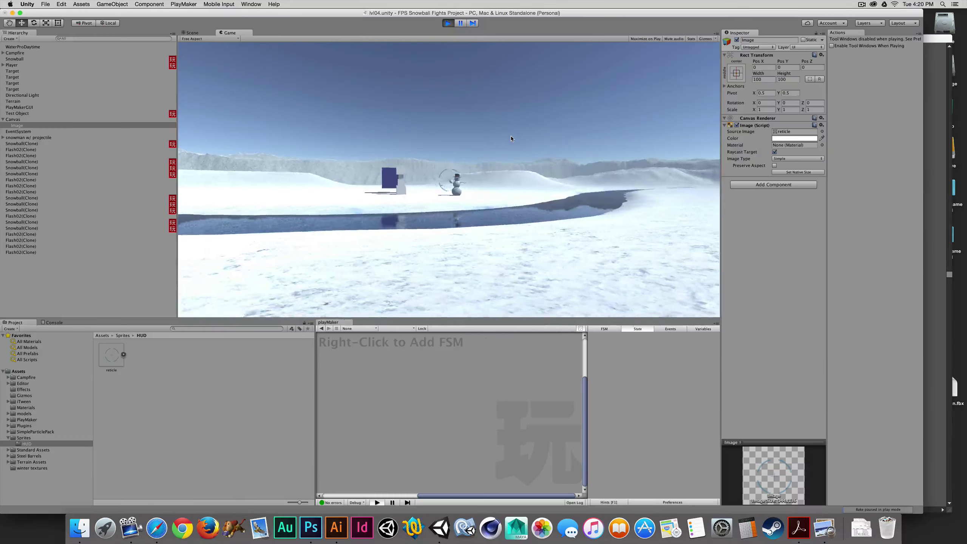
click(511, 137)
click(508, 139)
click(509, 138)
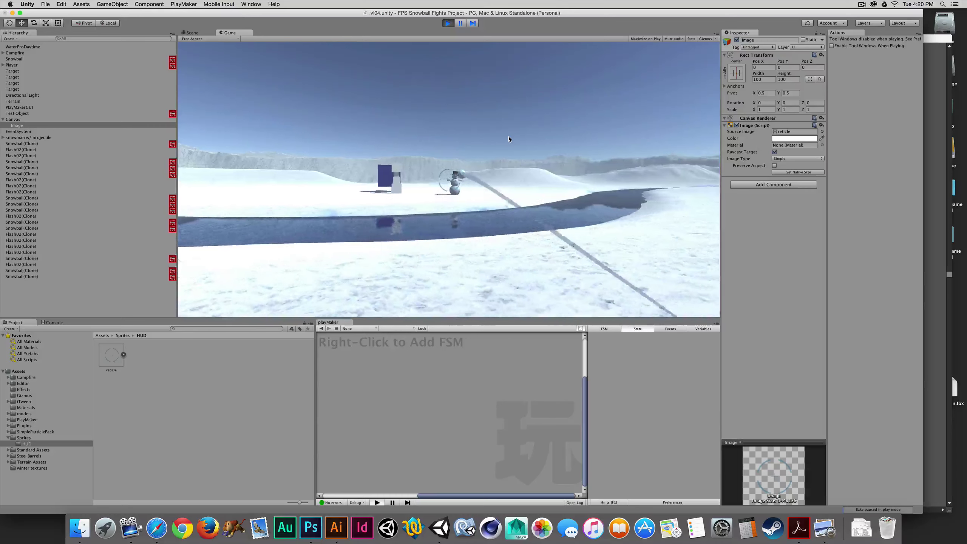
click(510, 138)
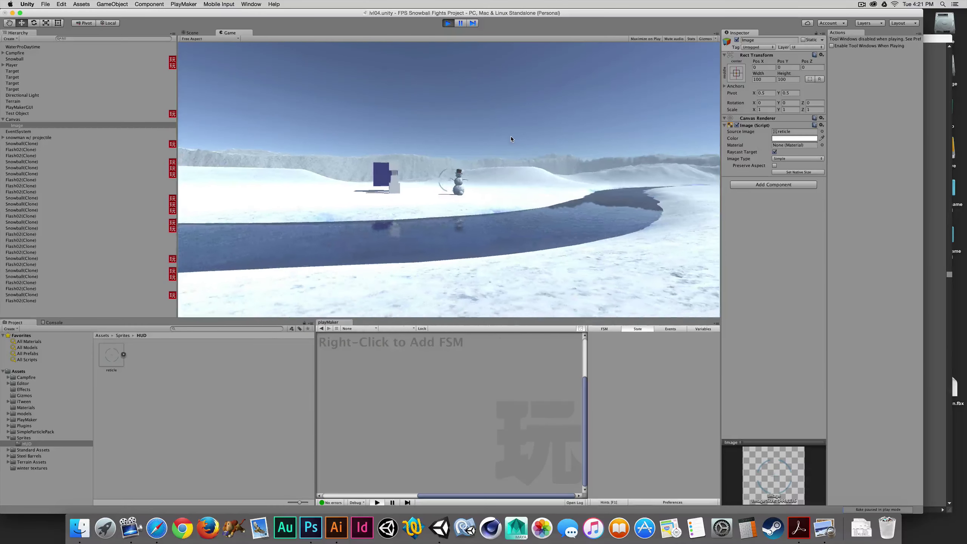
click(512, 139)
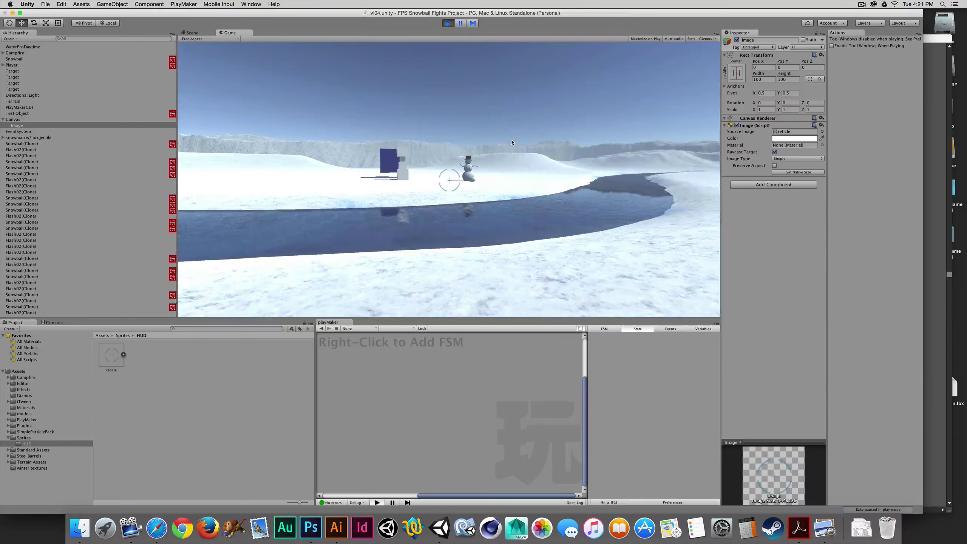
click(510, 139)
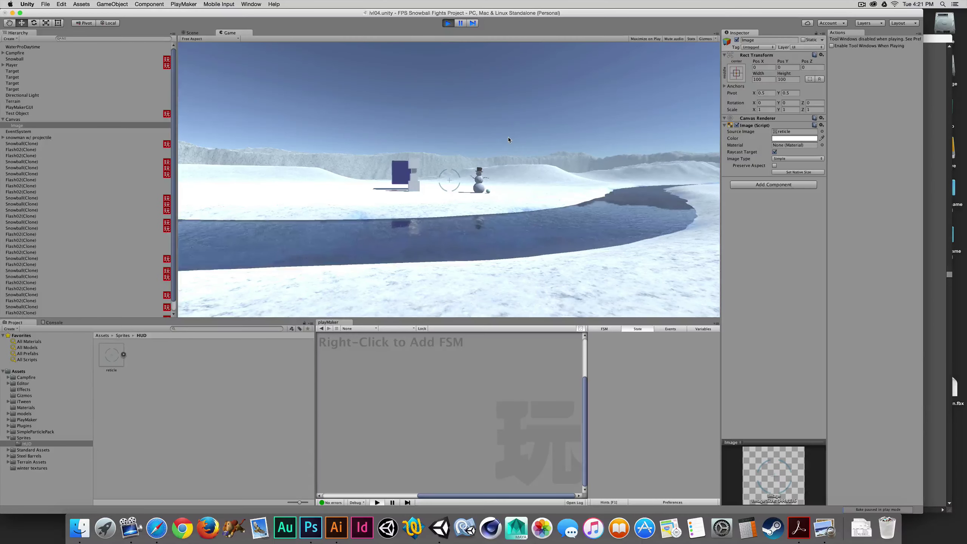
Step: Walk across the river while throwing snowballs toward the snowman and the cube target, and stop the game
key(d)
key(w)
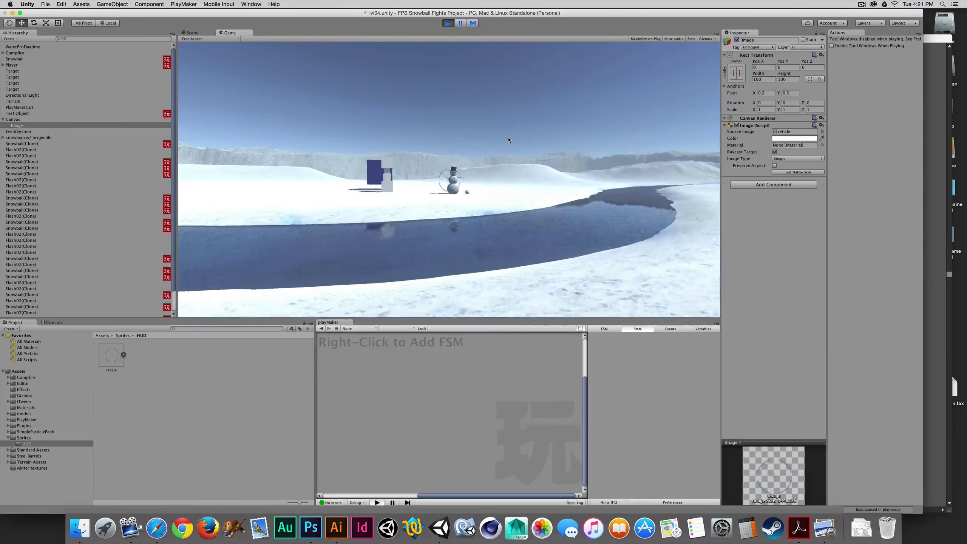
click(509, 137)
key(d)
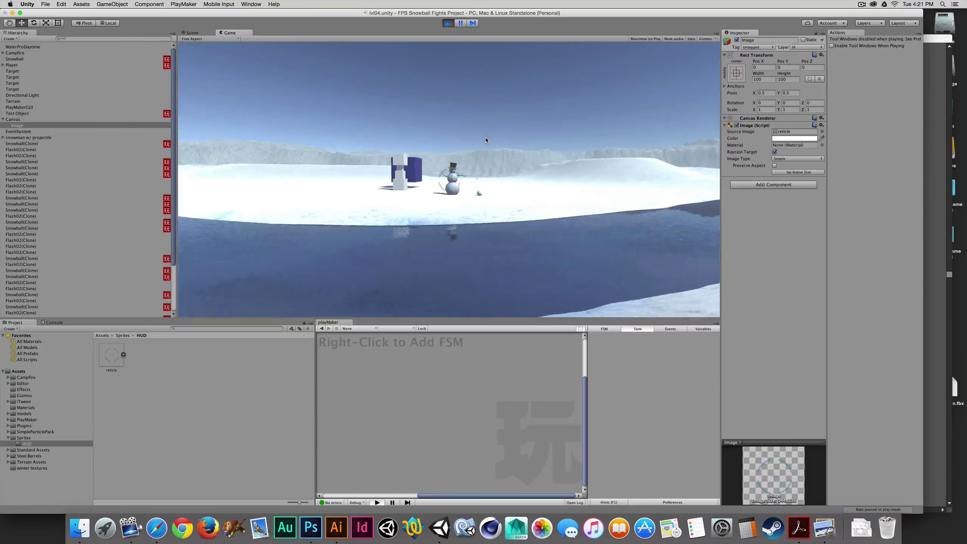
key(d)
key(a)
key(d)
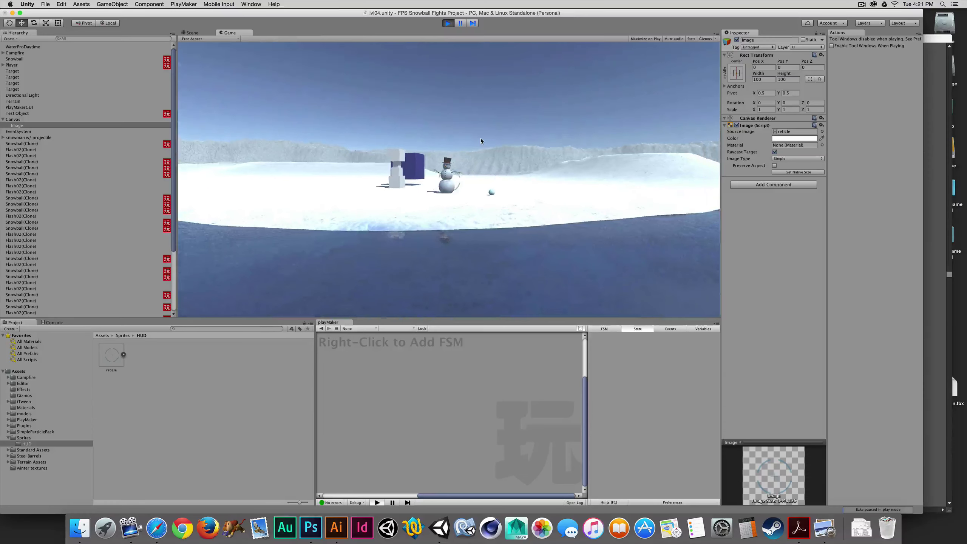
key(w)
click(480, 137)
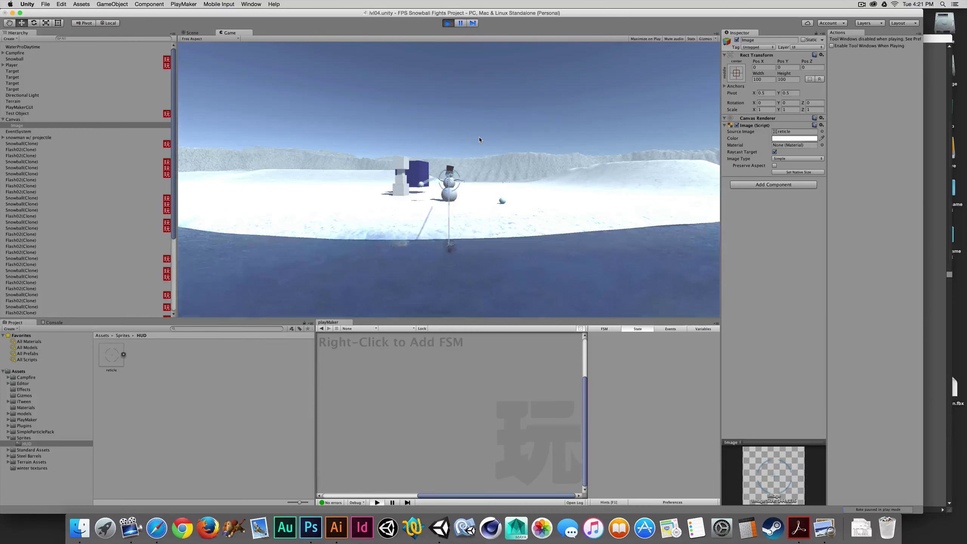
key(w)
click(478, 138)
key(w)
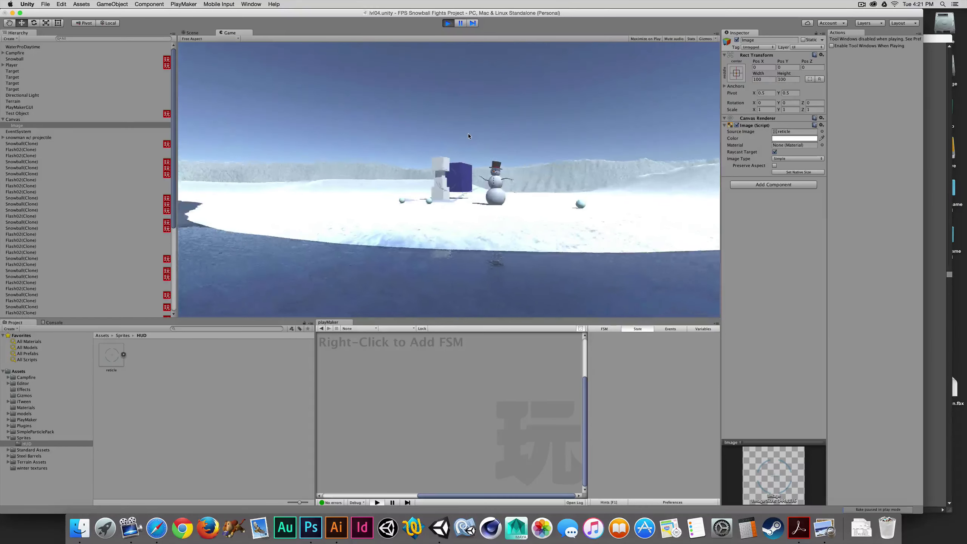
click(469, 134)
click(470, 132)
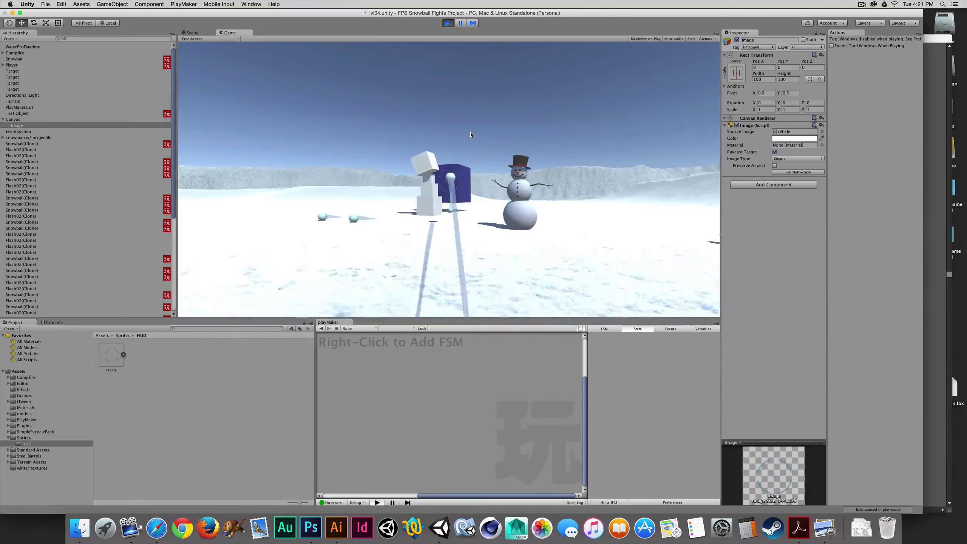
key(w)
key(w)
key(d)
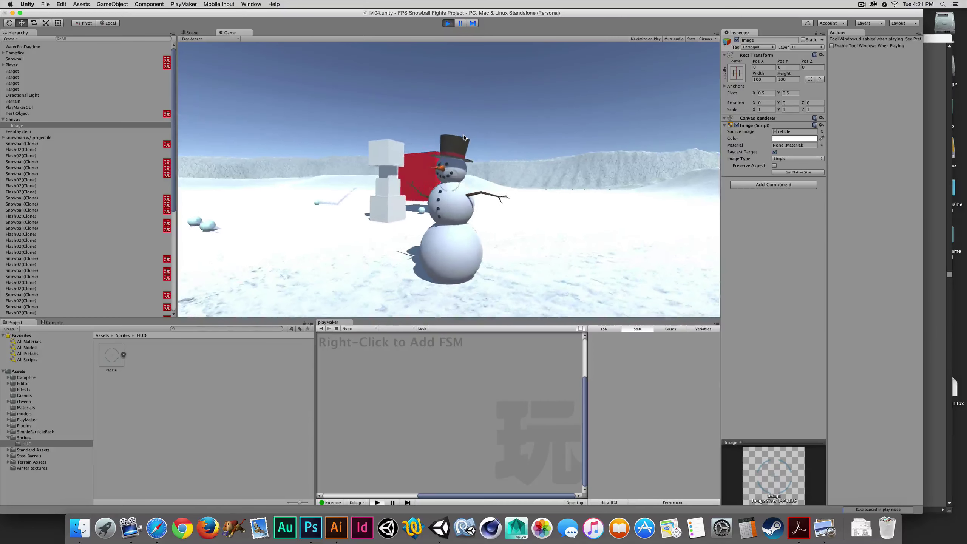
click(452, 134)
click(452, 134)
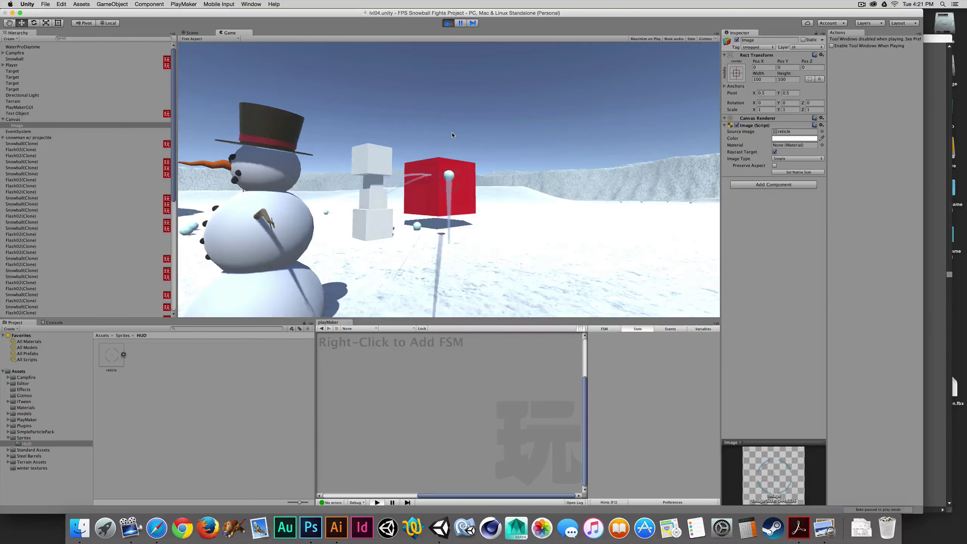
key(d)
key(w)
click(449, 131)
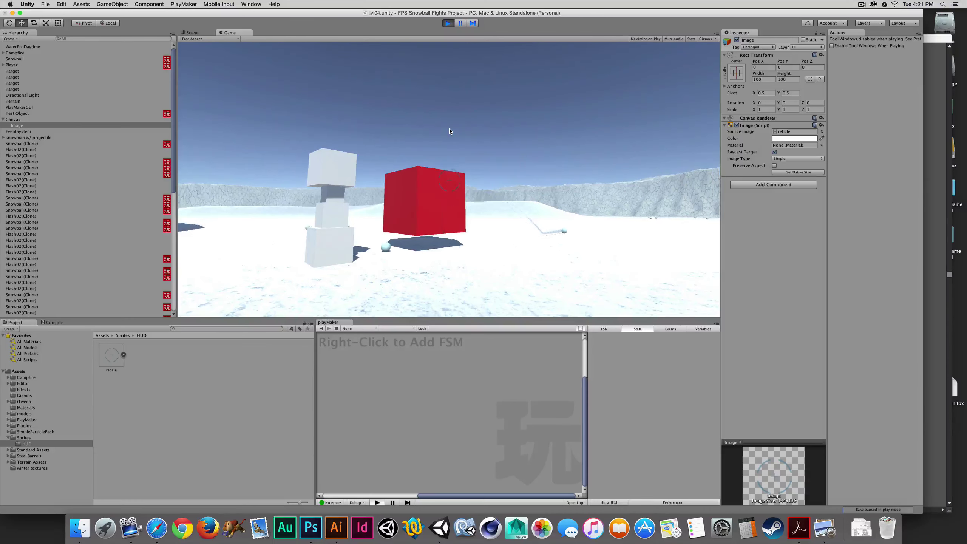
key(super+p)
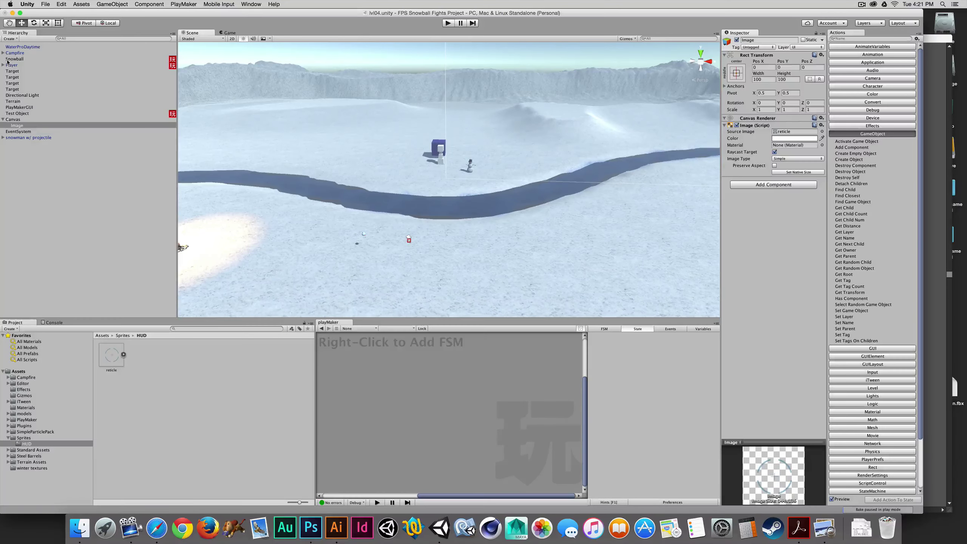
Step: Examine the Snowball FSM's Idle and Hit Something states, including both Game Object Compare Tag actions
click(11, 59)
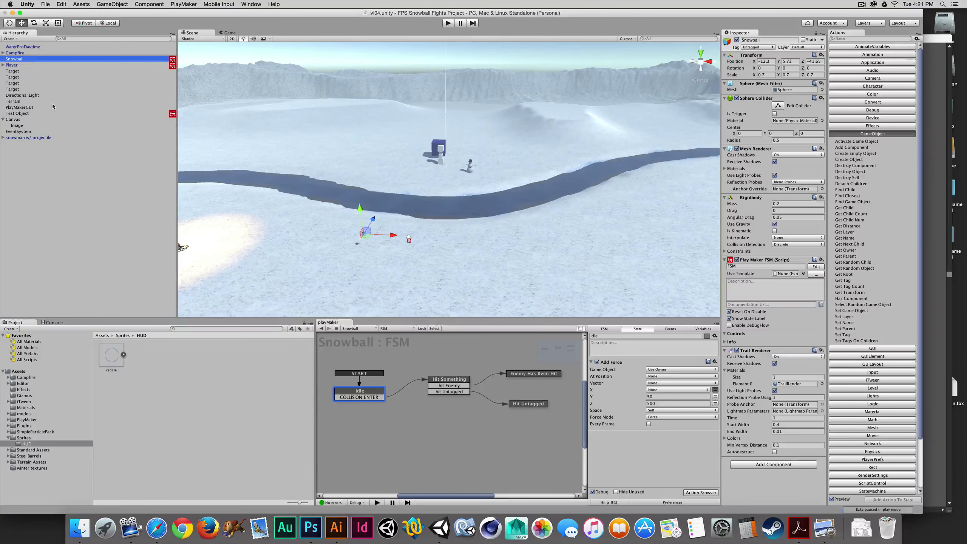
click(362, 396)
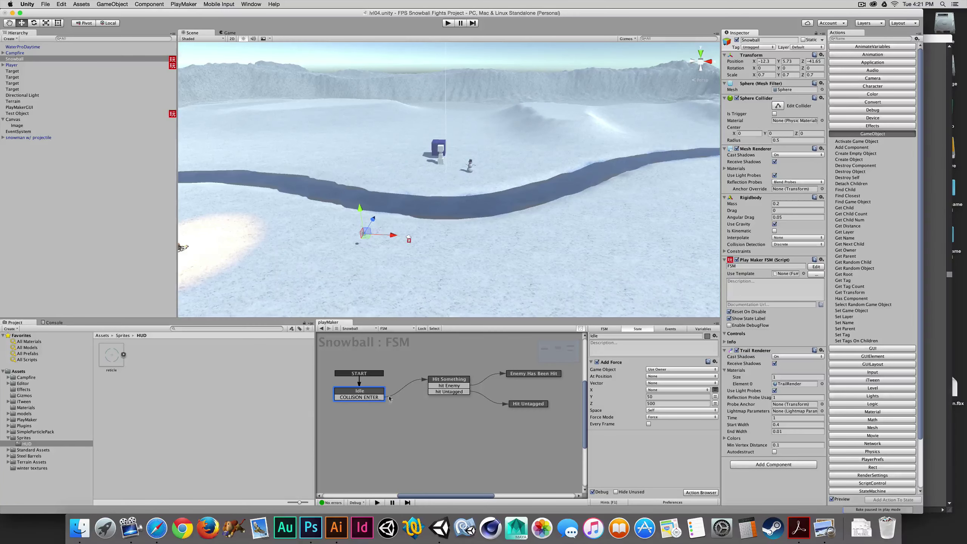
click(443, 379)
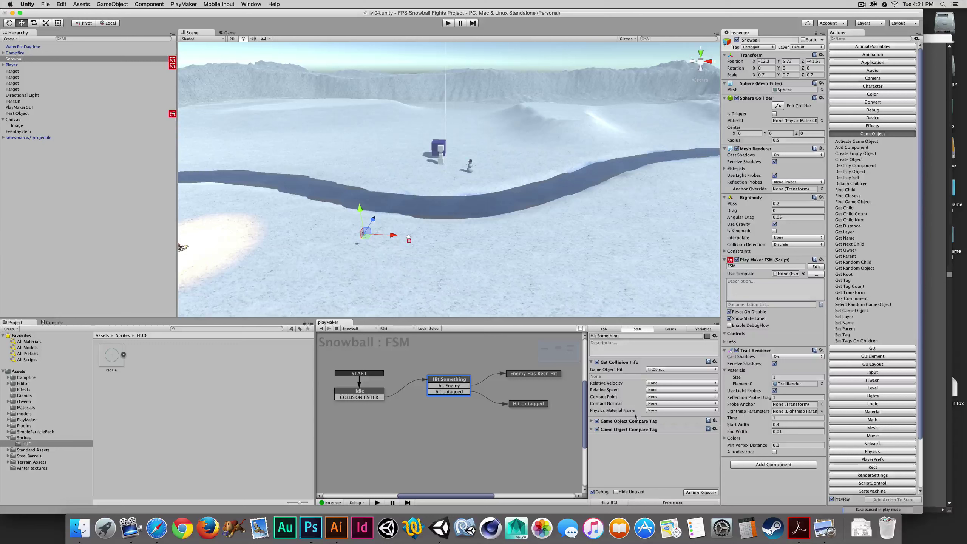
click(591, 421)
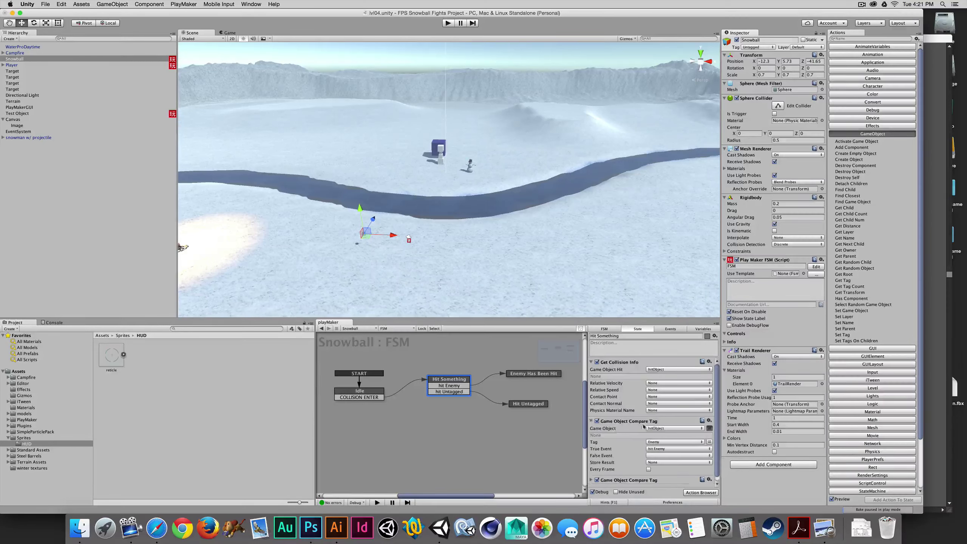
click(591, 421)
click(621, 430)
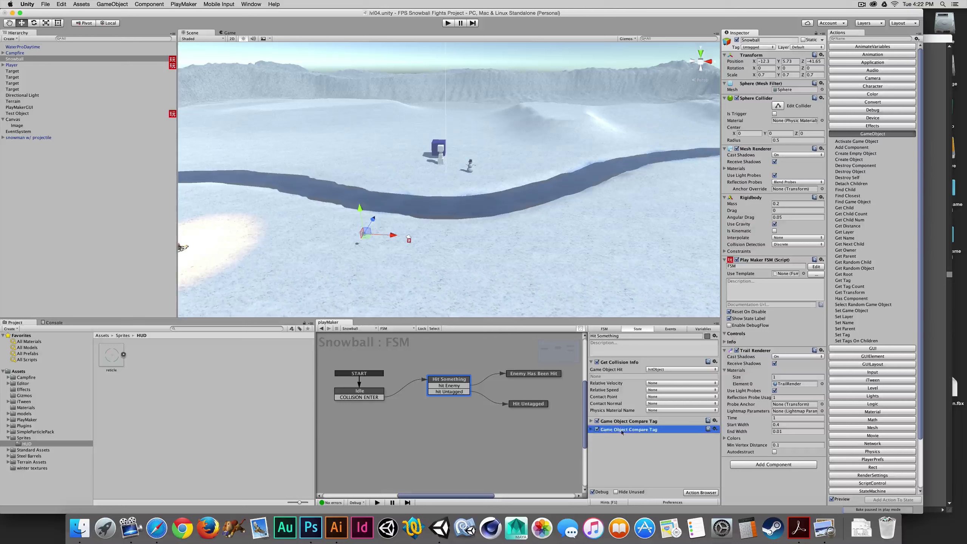
click(591, 429)
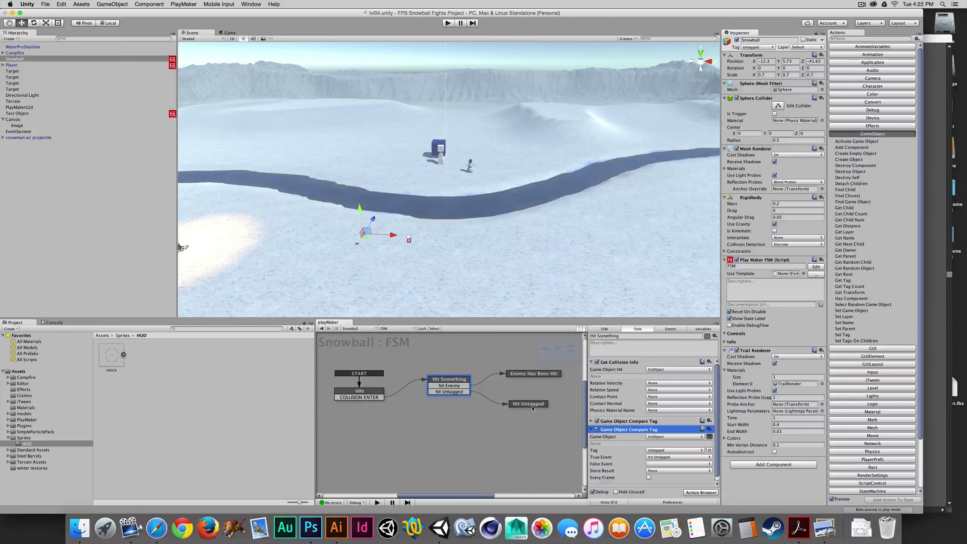
Step: Review the Hit Untagged state's Send Event and Create Object actions, and locate the Flash02 prefab in the Effects folder
click(519, 405)
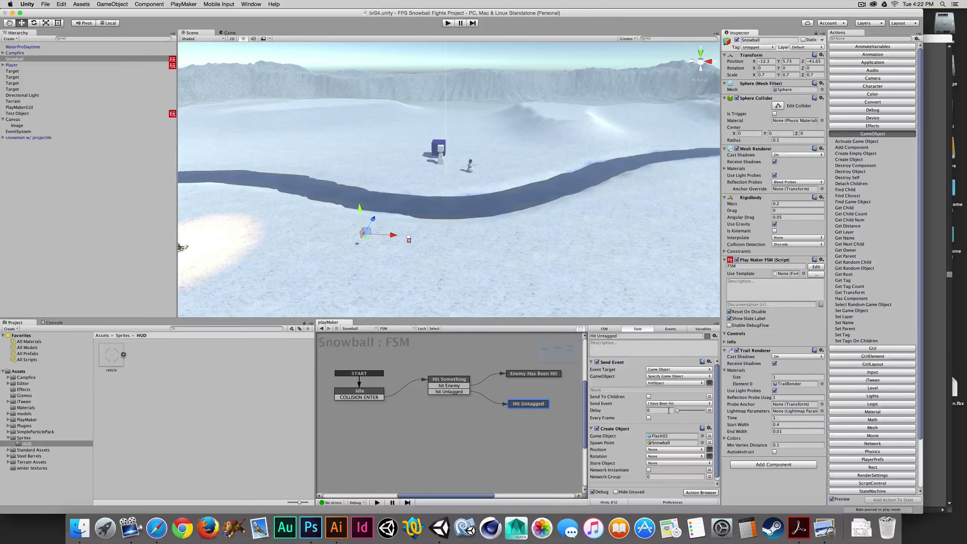
scroll(669, 411, down, 1)
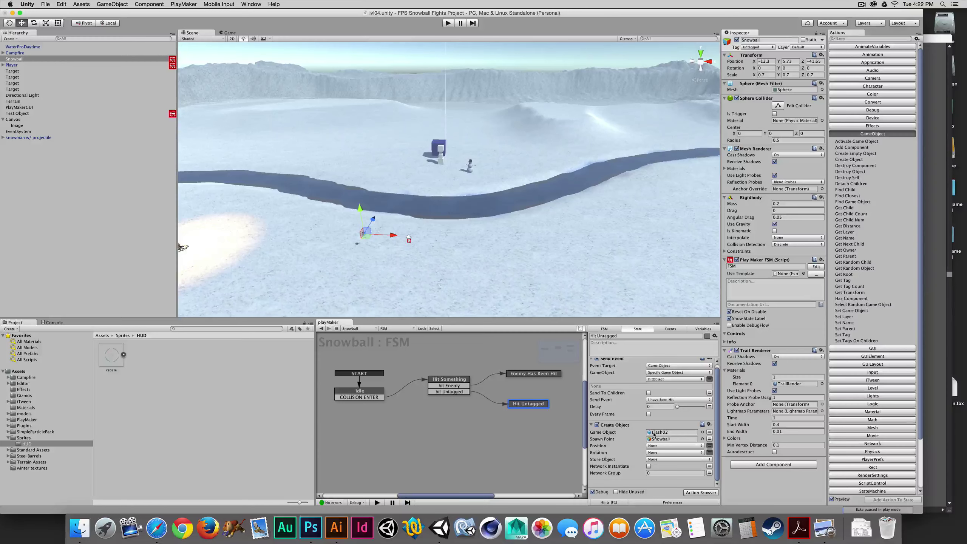
click(41, 432)
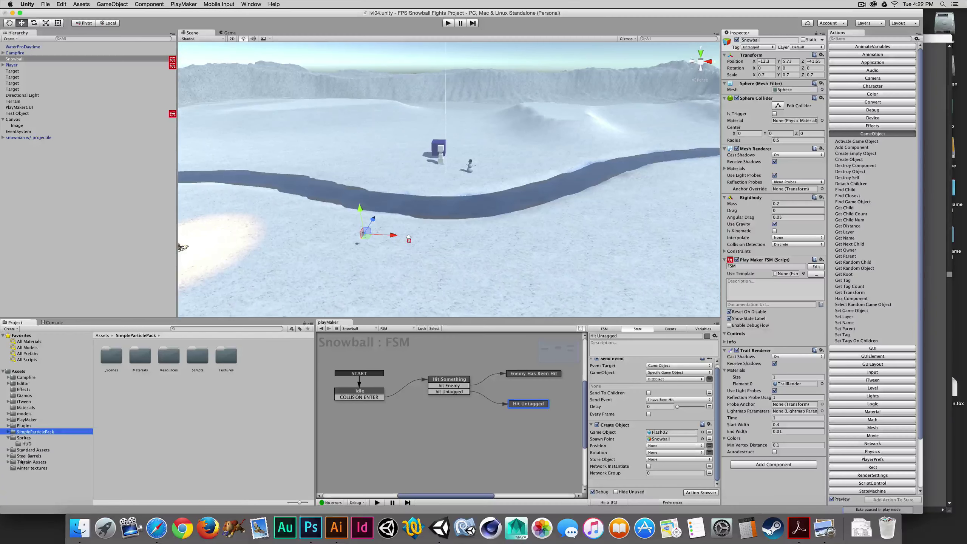
click(23, 389)
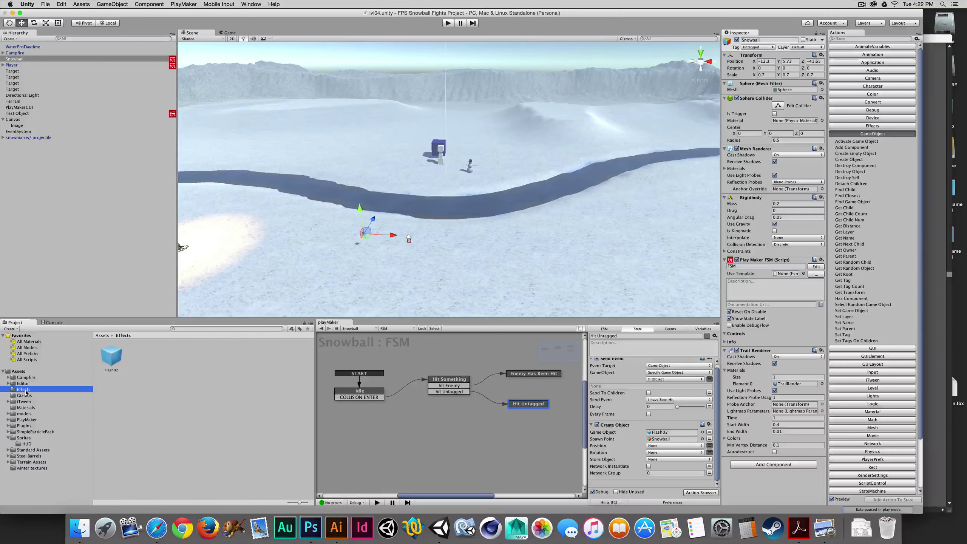
Step: Preview the Flash02 prefab's particle effect with a temporary instance placed on the snow in the scene, and delete that instance
click(113, 357)
drag(113, 357, 484, 253)
click(684, 294)
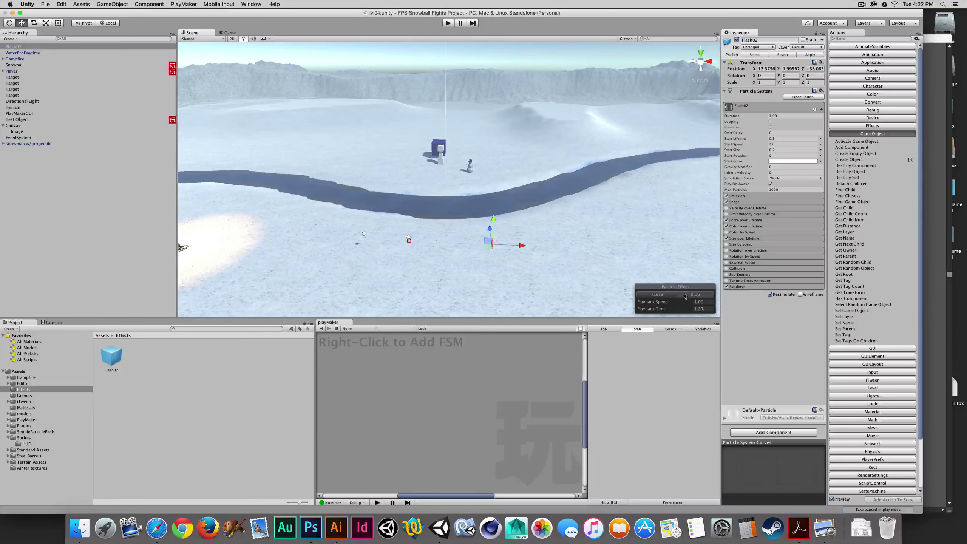
key(f)
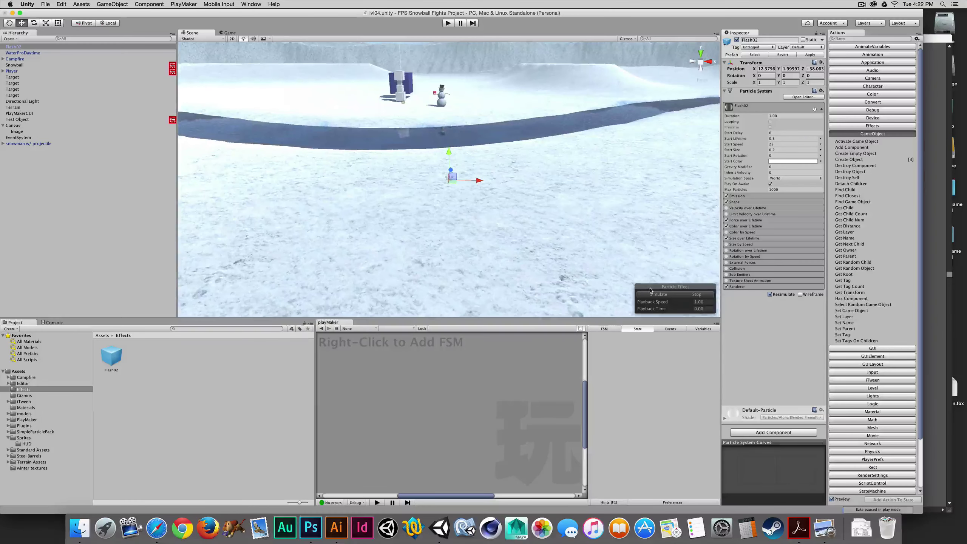
scroll(416, 158, up, 5)
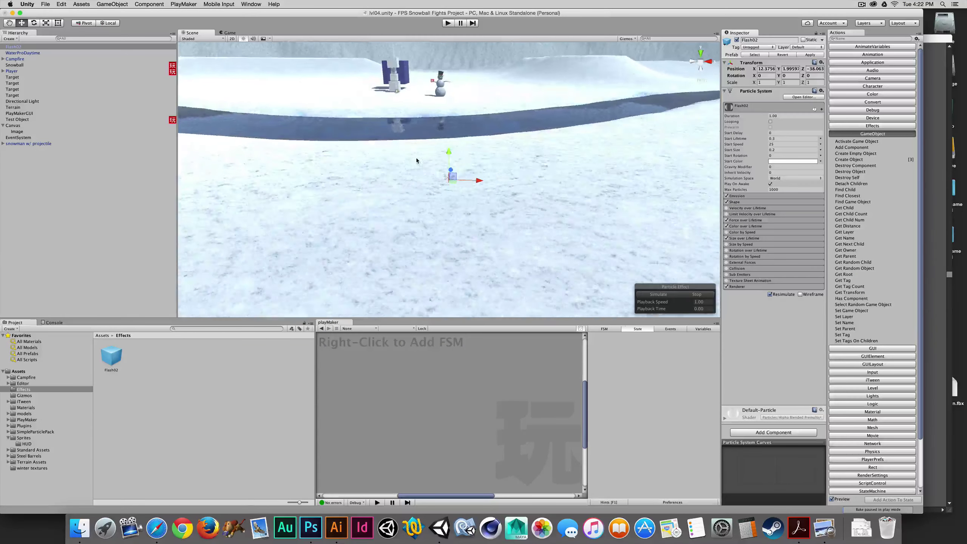
click(658, 296)
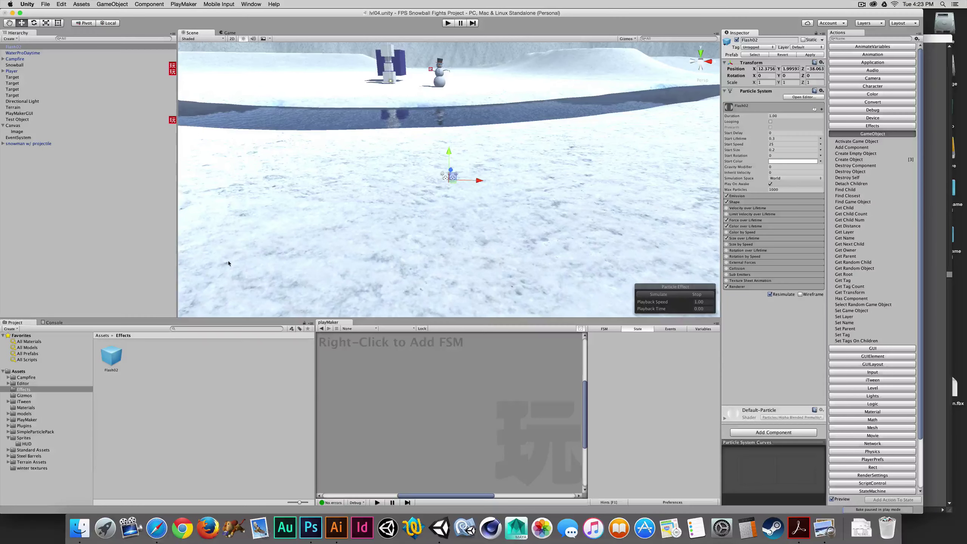
click(10, 46)
key(super+BackSpace)
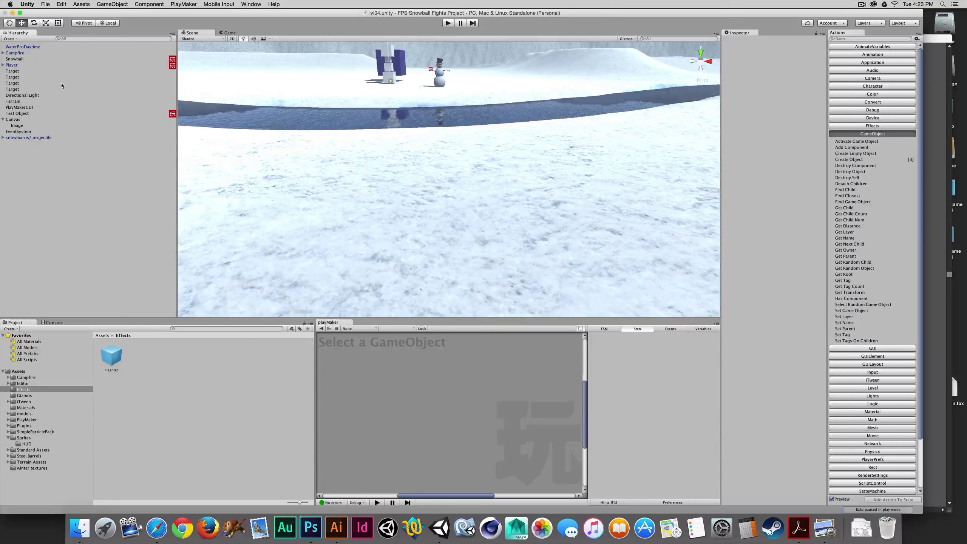
Step: Run the game and throw snowballs at the snowman and cube target while strafing sideways to check the hit effect, and stop the game
click(448, 23)
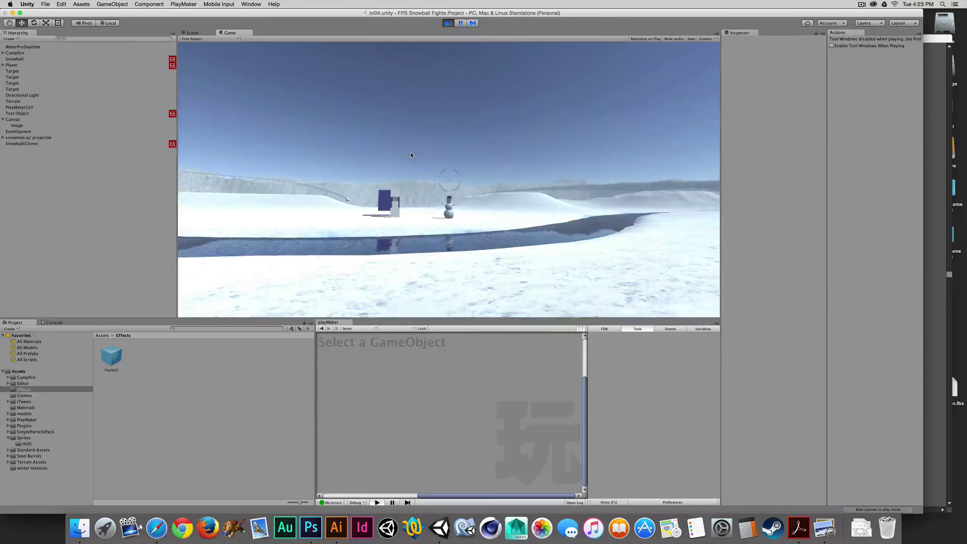
click(412, 157)
click(413, 156)
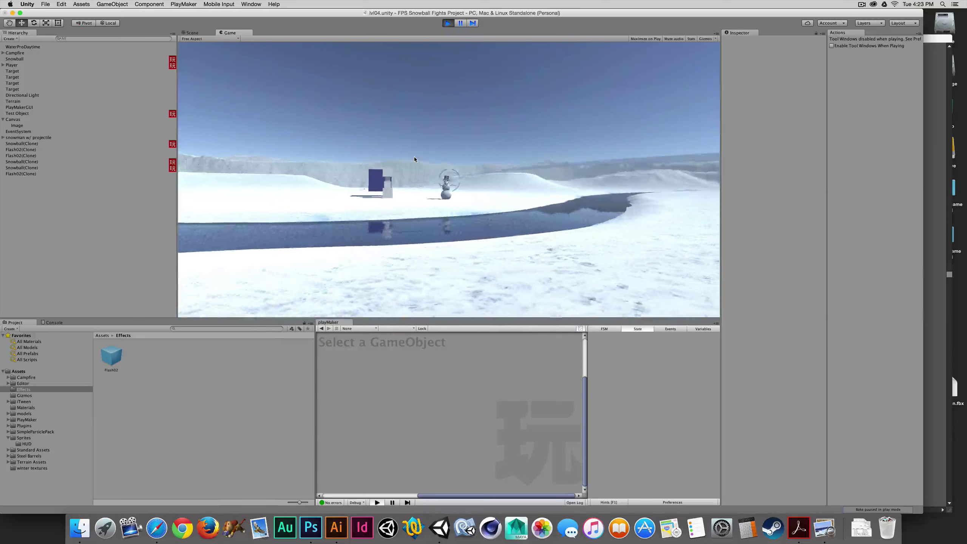
click(414, 157)
click(414, 156)
key(a)
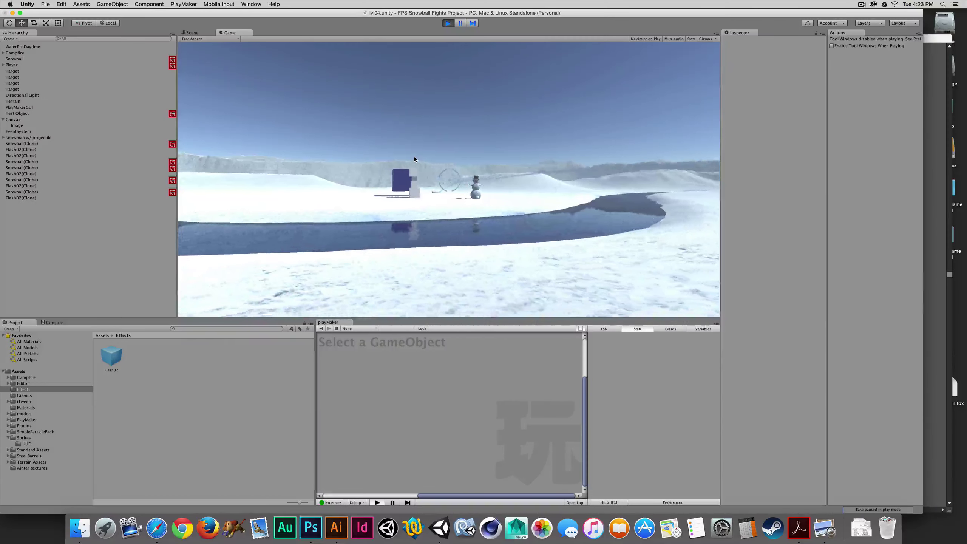
key(d)
click(414, 157)
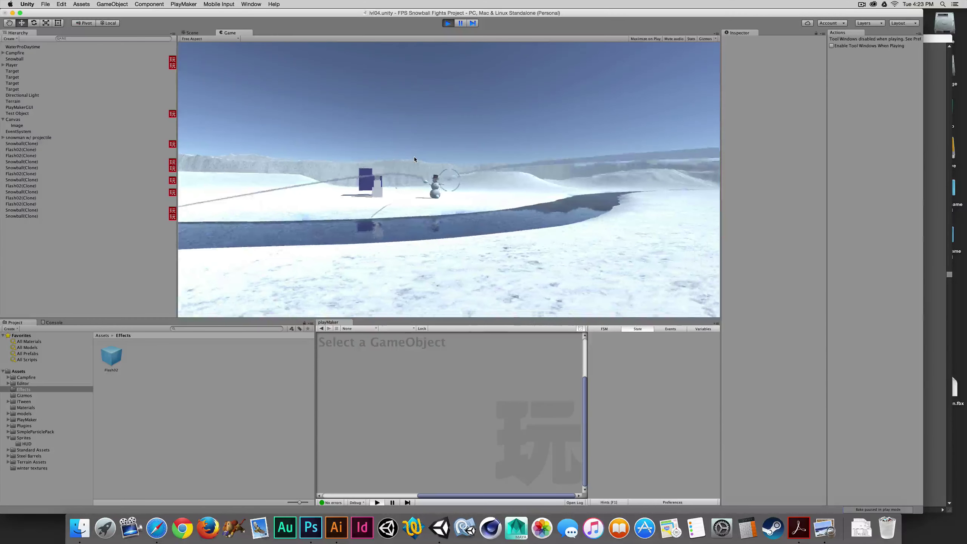
click(413, 157)
key(a)
click(413, 156)
click(414, 157)
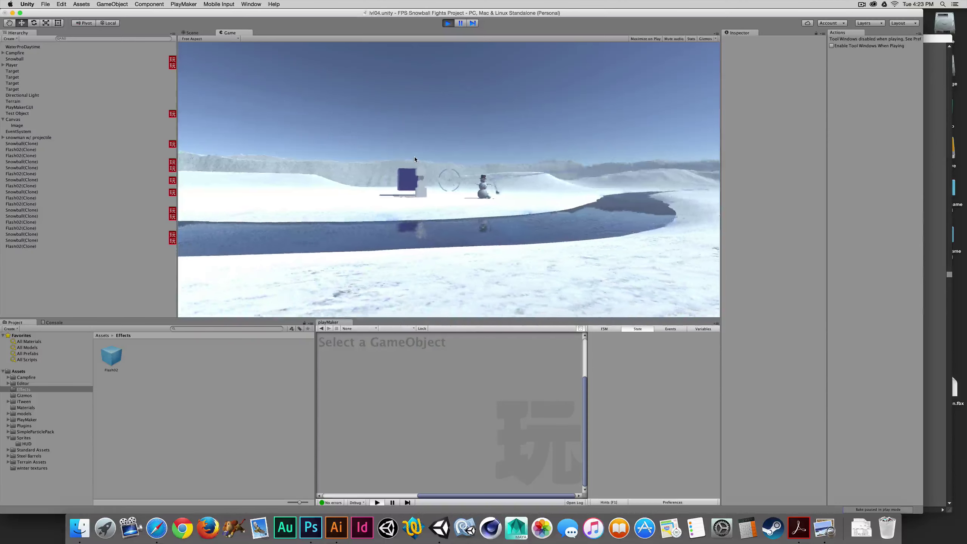
key(d)
click(406, 157)
click(406, 156)
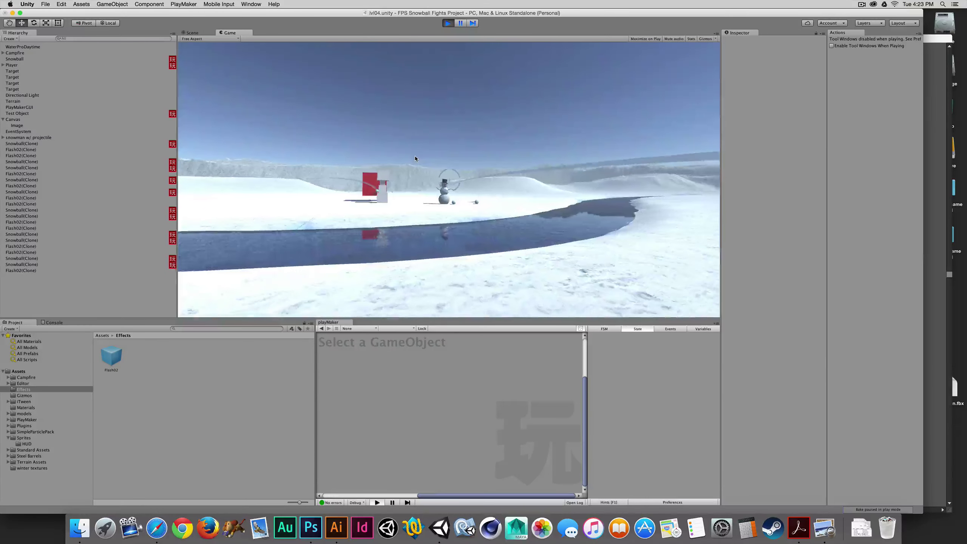
click(414, 157)
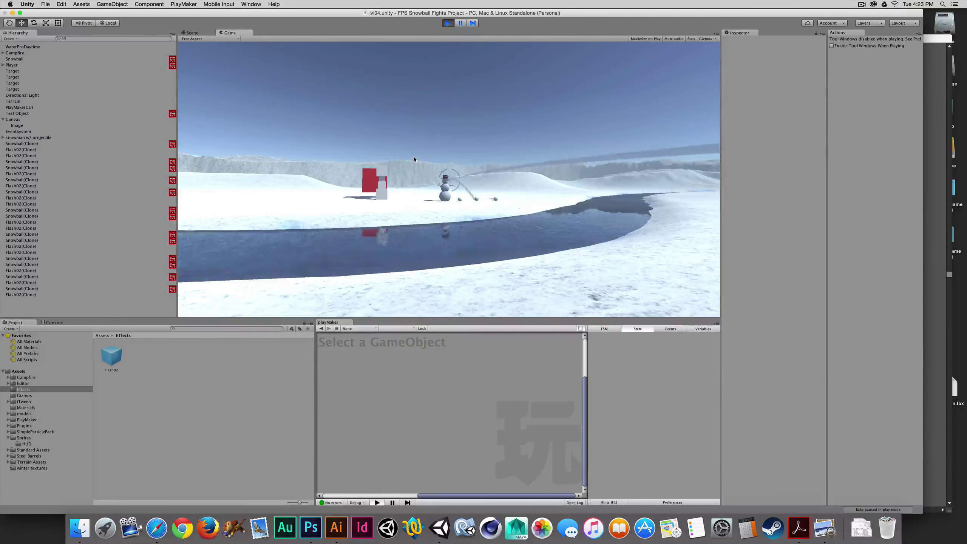
key(super+p)
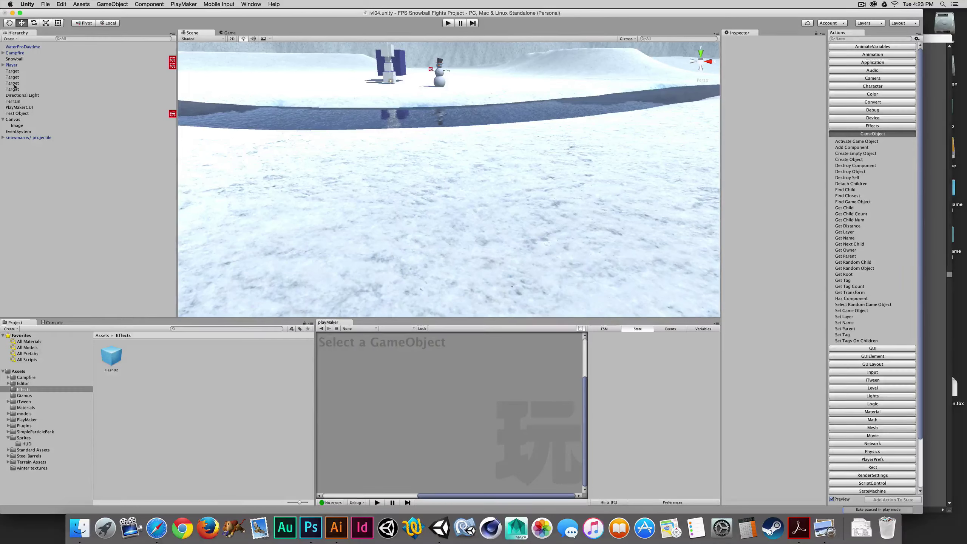
Step: Examine the Idle and Throw states of the FSM Enemy Throw on enmenySnowballSpawn, the child of snowman w/ projectile
click(23, 138)
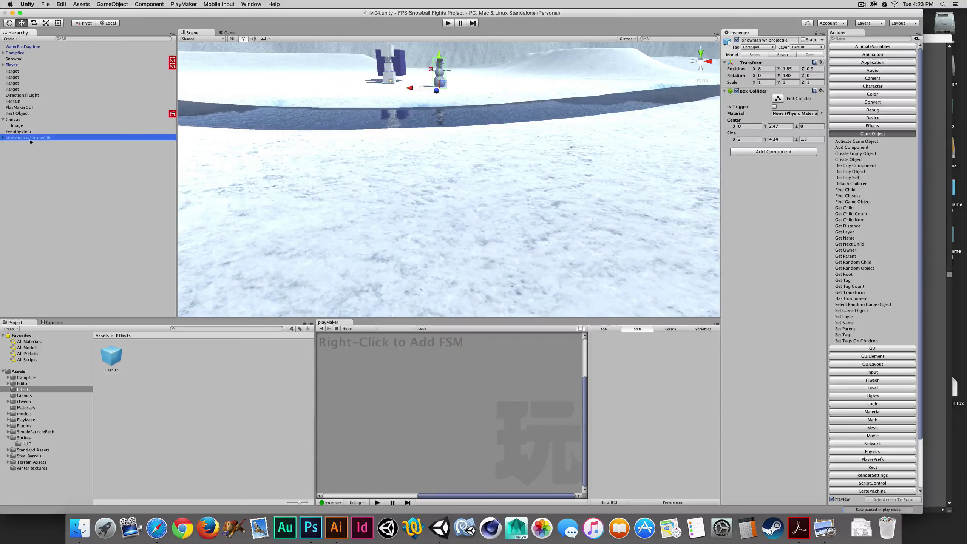
click(3, 137)
click(26, 156)
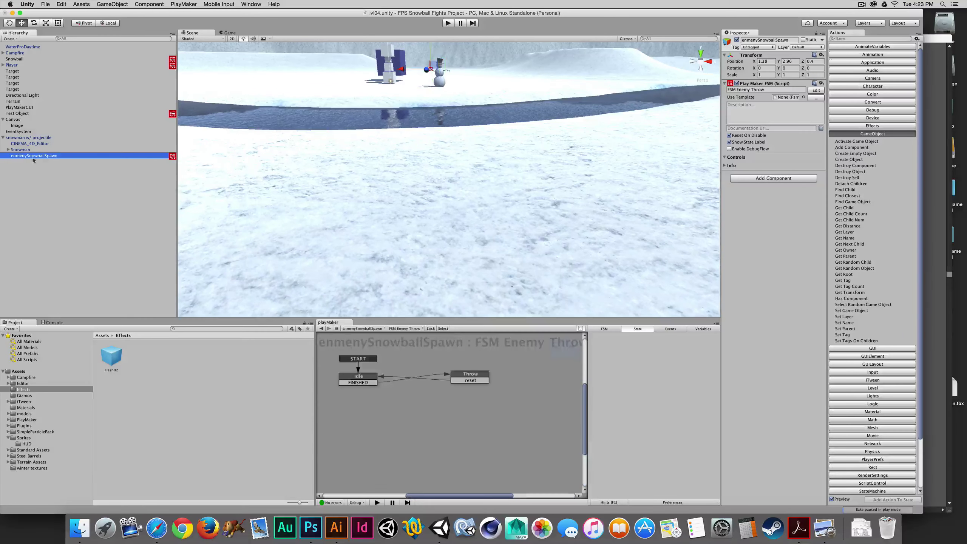
click(364, 379)
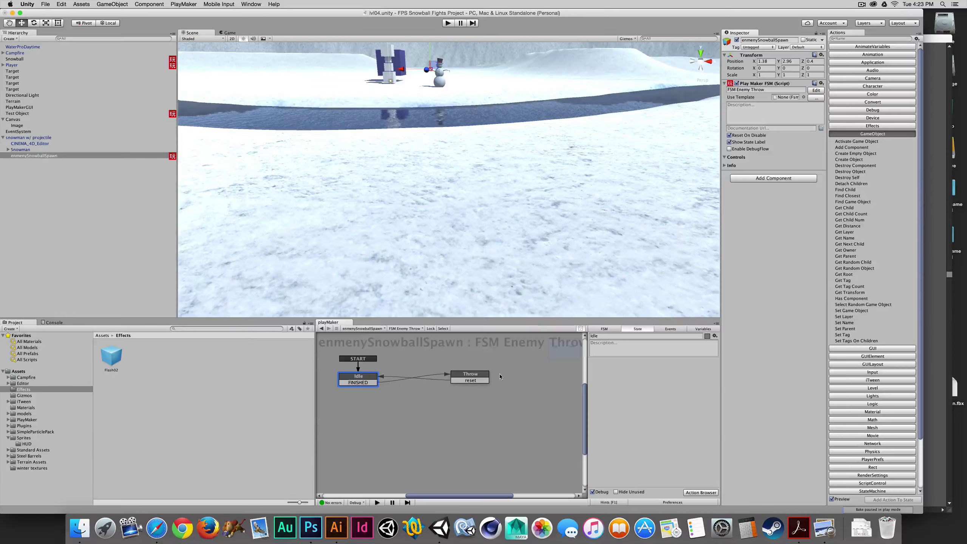
click(462, 376)
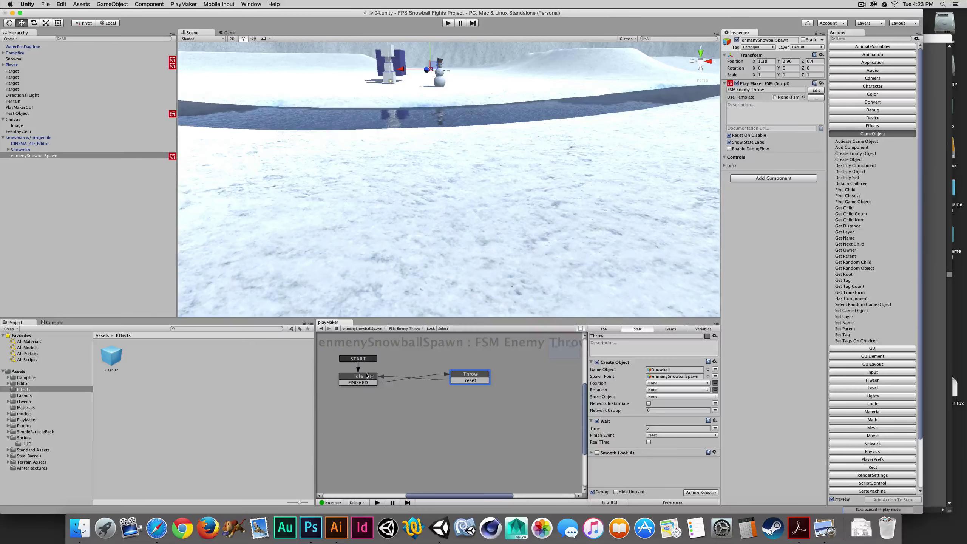
click(357, 377)
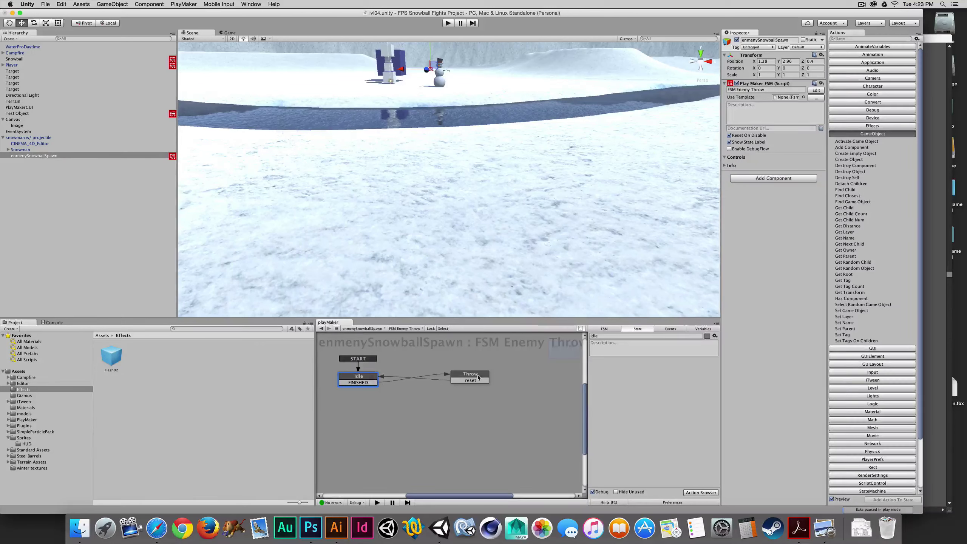
click(478, 376)
click(359, 379)
click(23, 138)
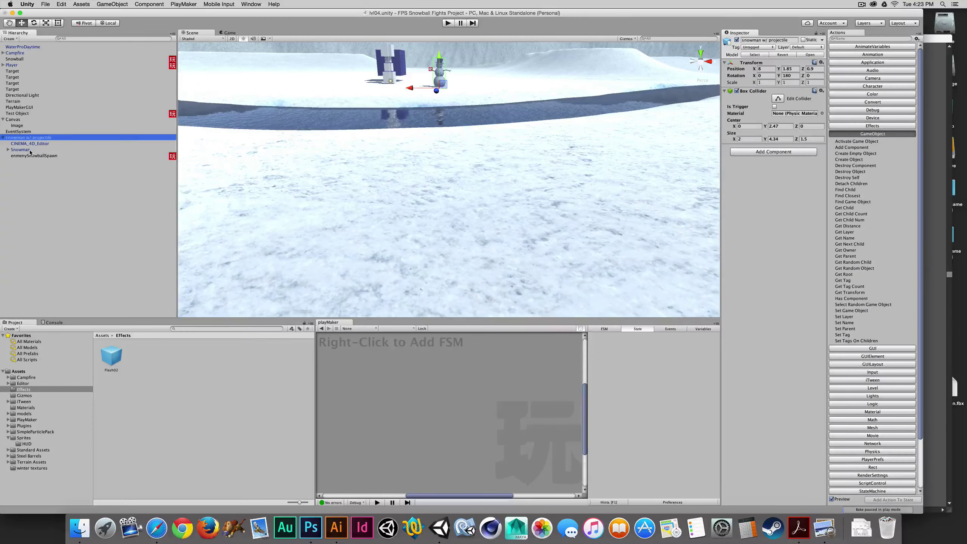
Step: Switch to Safari's FPS Mechanics course page, highlight the YouTube modeling link under Snowman FBX, and return to Unity
click(156, 527)
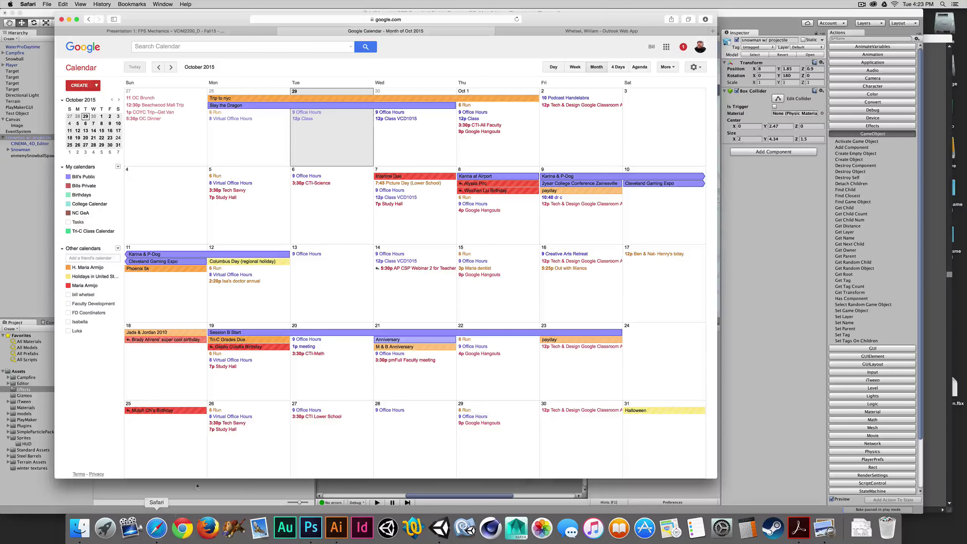
click(205, 30)
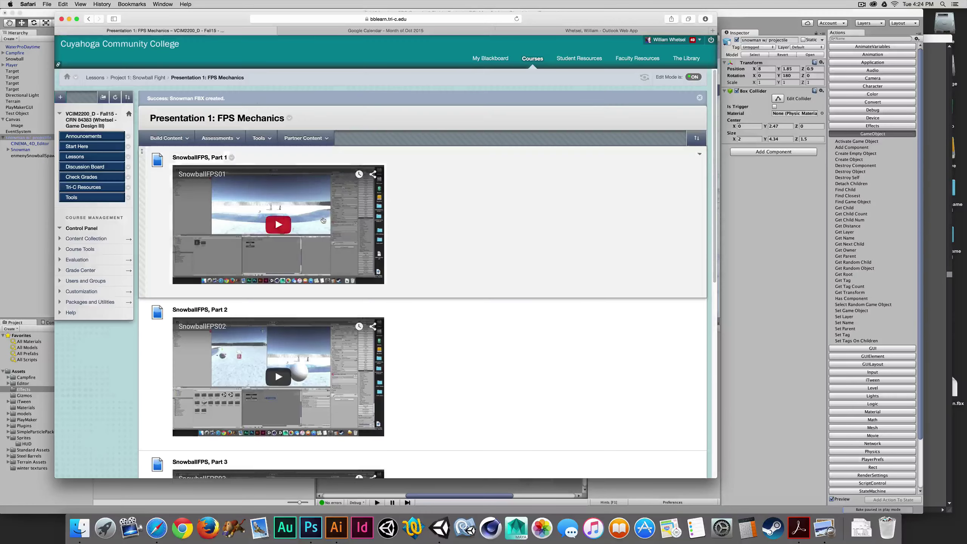
scroll(388, 253, down, 10)
scroll(388, 253, down, 3)
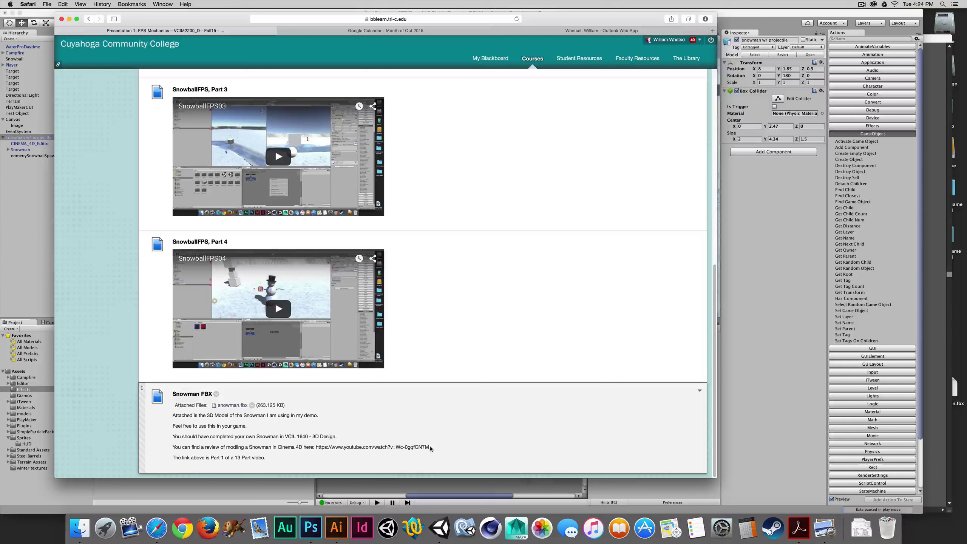
drag(431, 448, 314, 448)
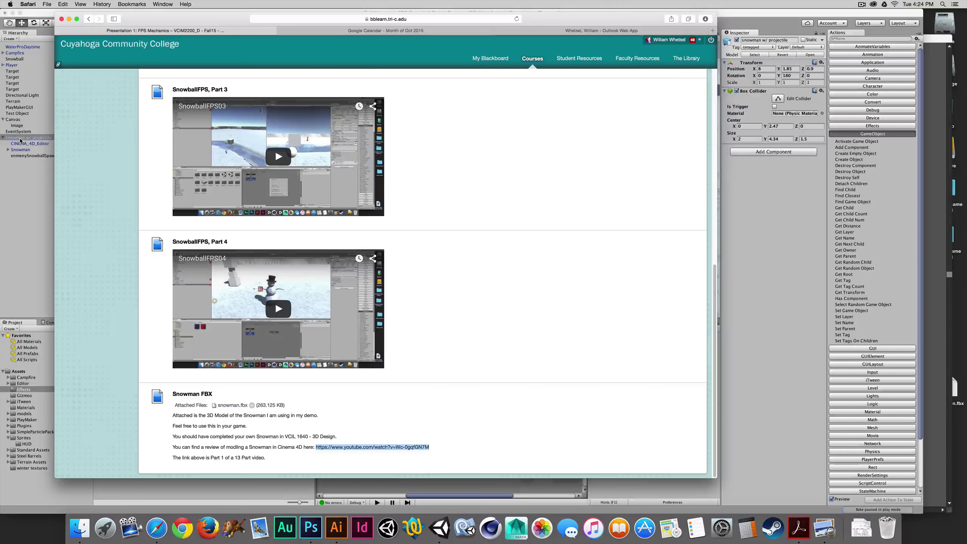
click(34, 129)
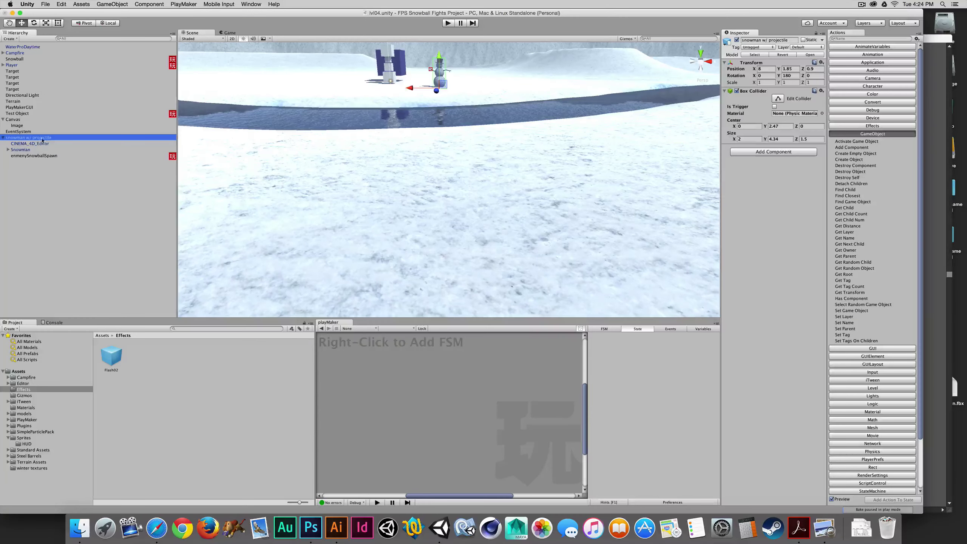
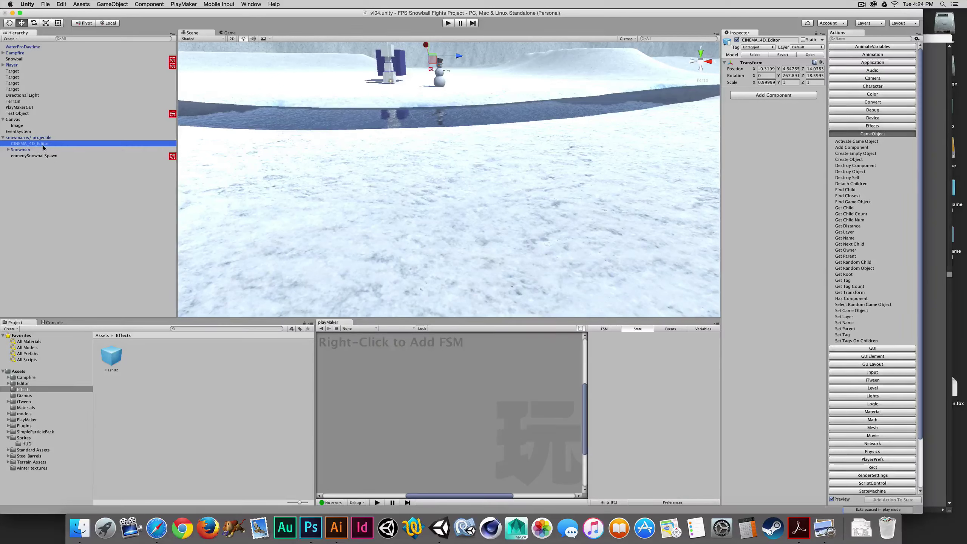
Step: Delete the CINEMA_4D_Editor child from snowman w/ projectile, accepting the break of the prefab instance
key(super+BackSpace)
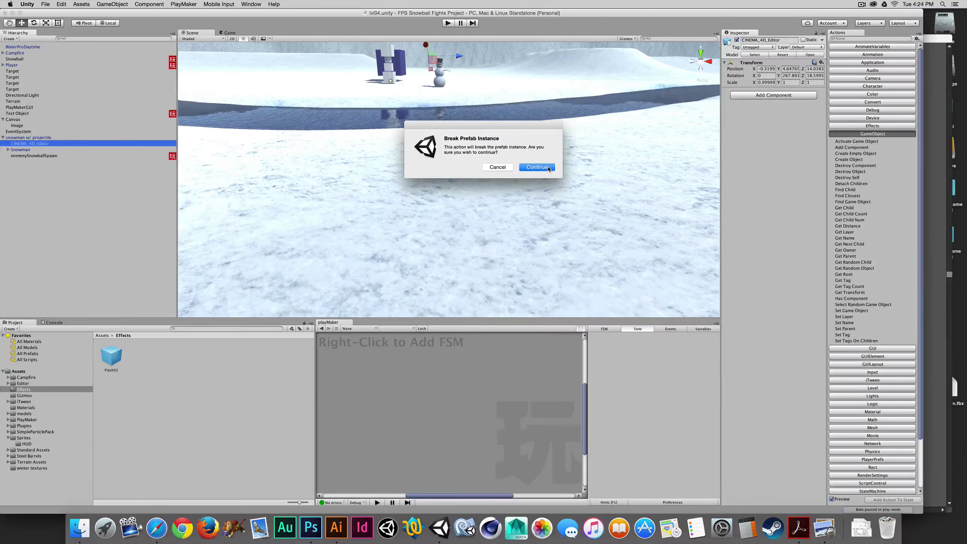
click(536, 167)
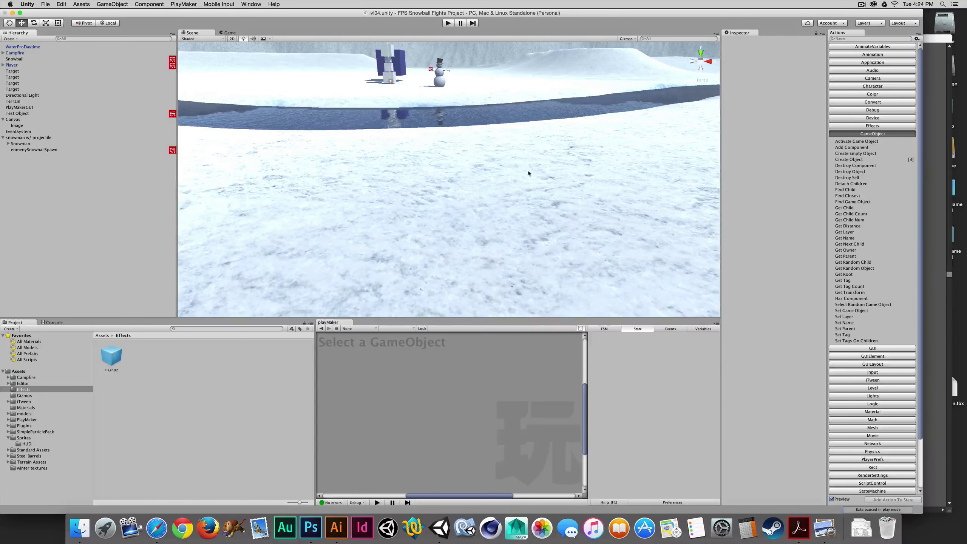
Step: Rename the Snowman child that holds the body parts of snowman w/ projectile as Snowman Rig
click(38, 138)
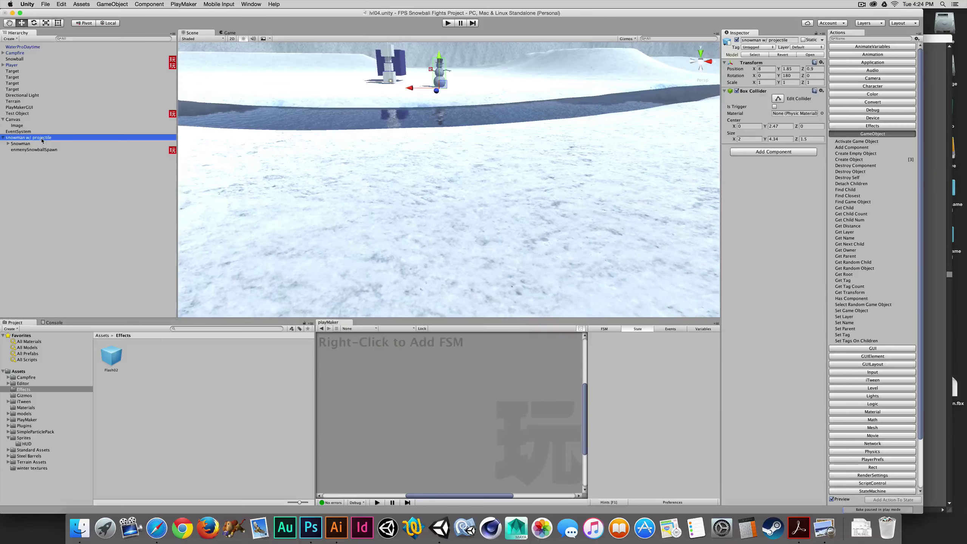
click(26, 143)
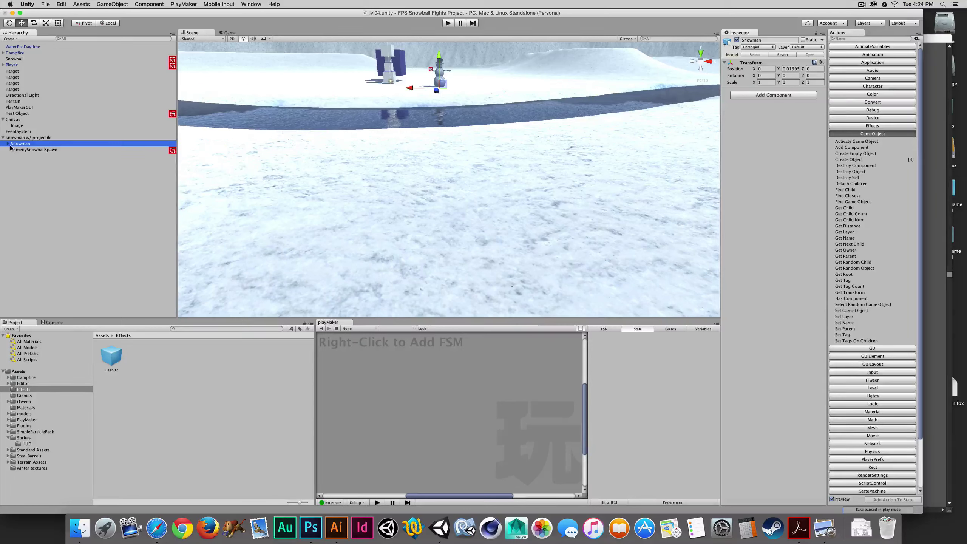
click(8, 143)
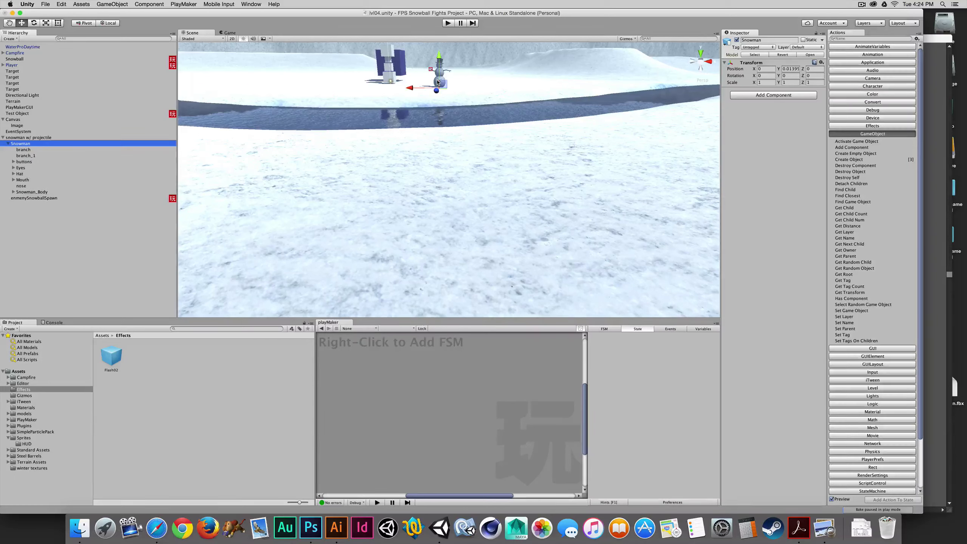
key(f)
alt+drag(460, 139, 455, 104)
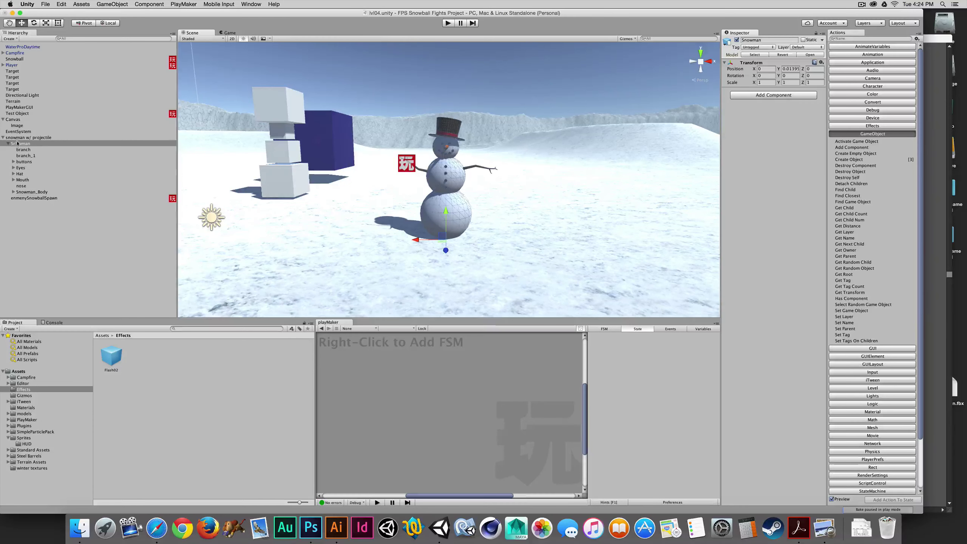
click(30, 144)
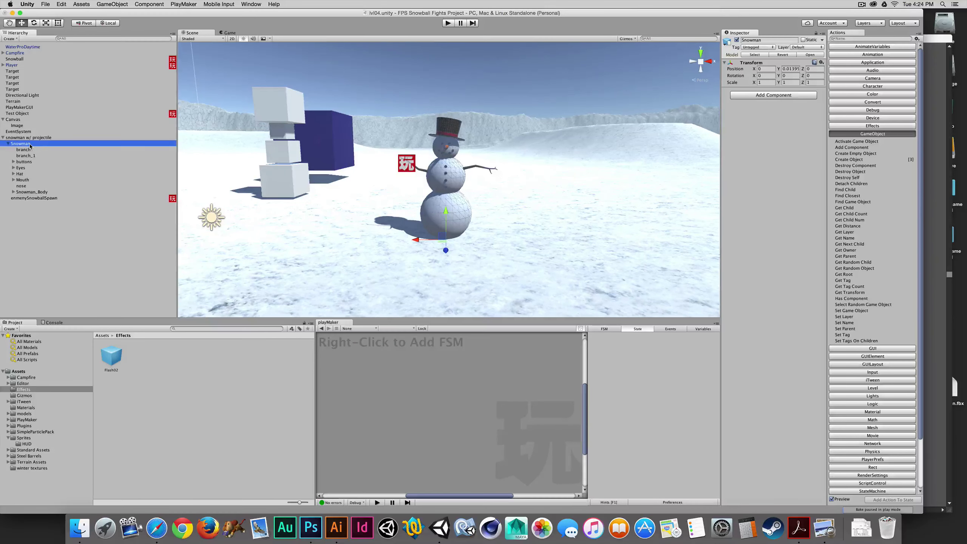
click(31, 144)
click(31, 144)
text(Rig)
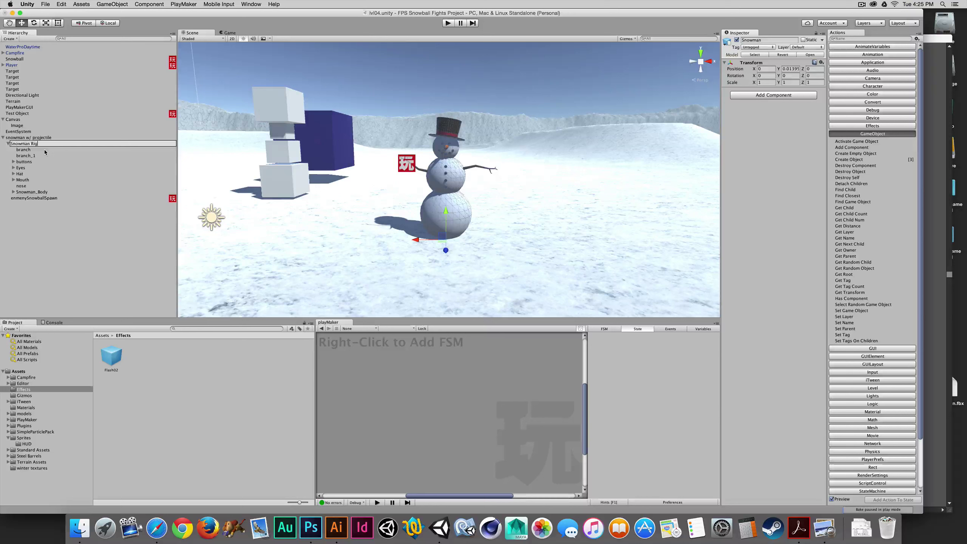
key(Return)
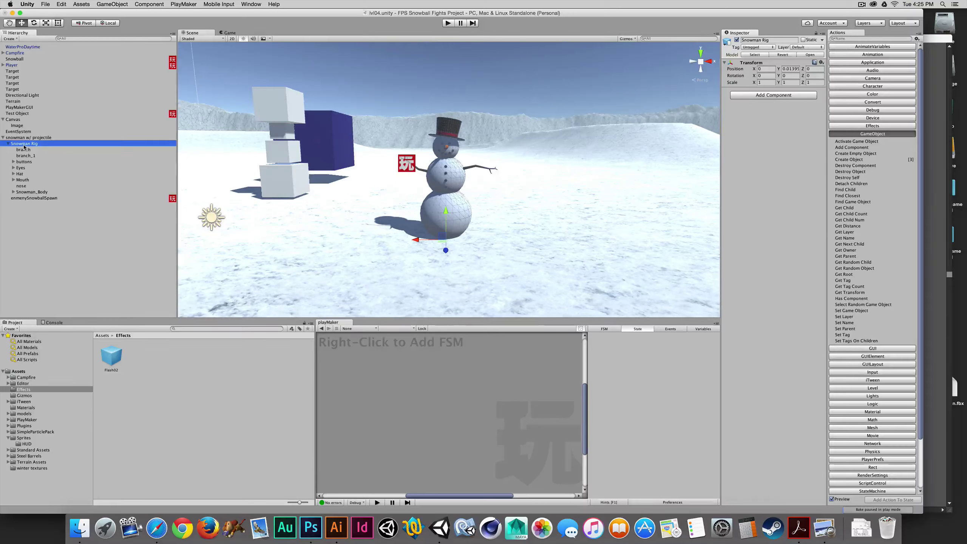
key(Return)
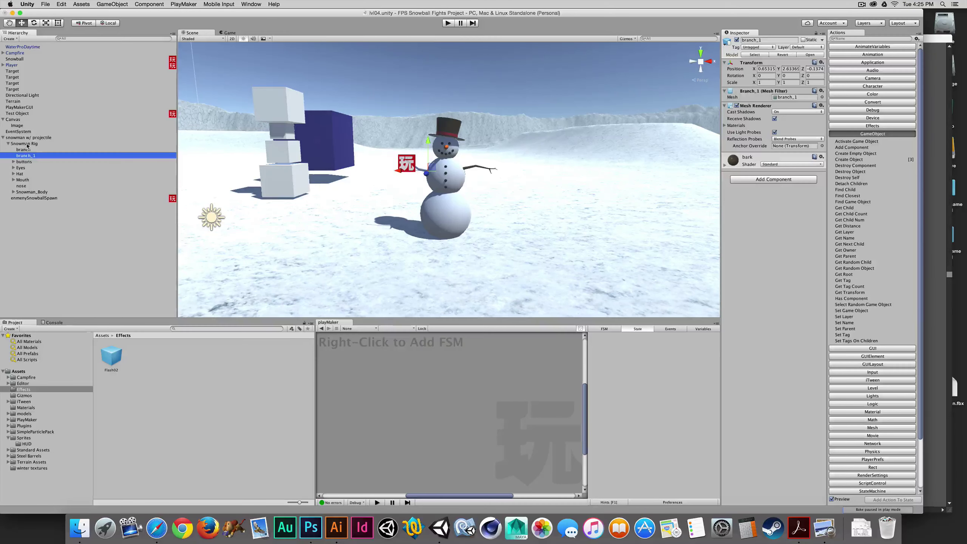
key(Return)
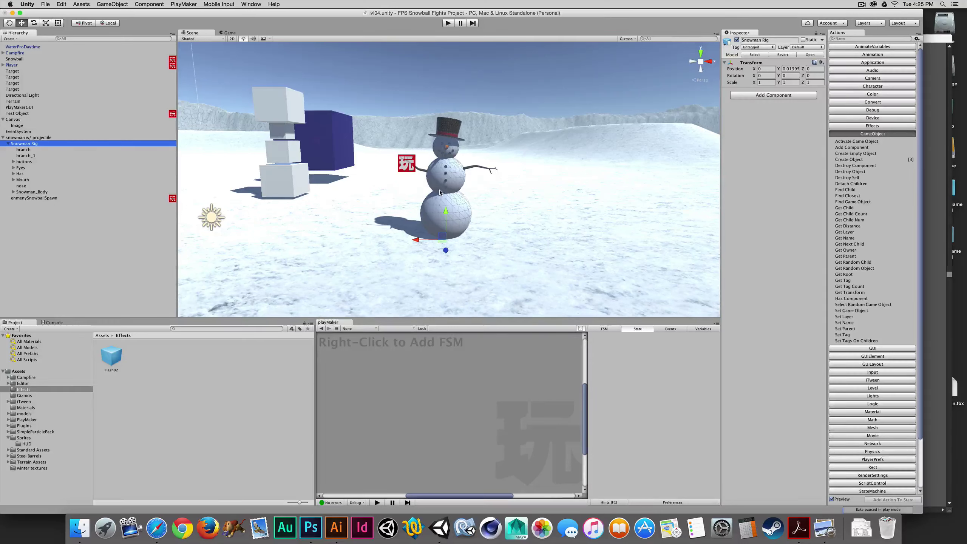
Step: Rename the parent object snowman w/ projectile as snowman Grunt
click(29, 138)
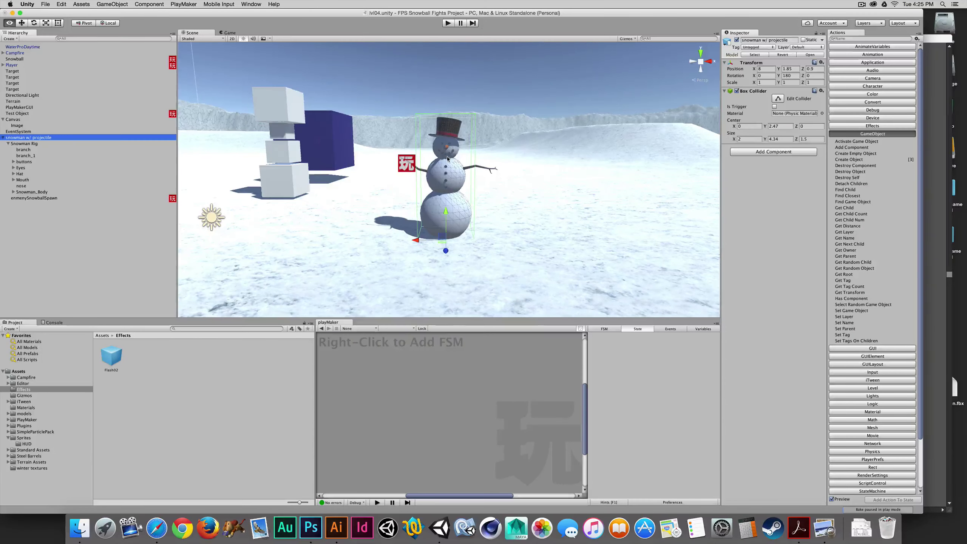
alt+drag(453, 155, 512, 130)
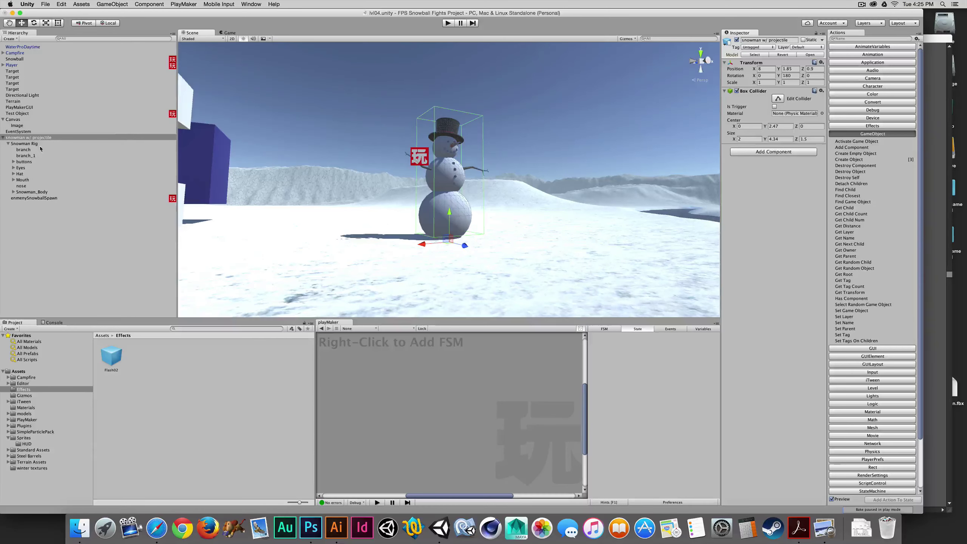
click(30, 139)
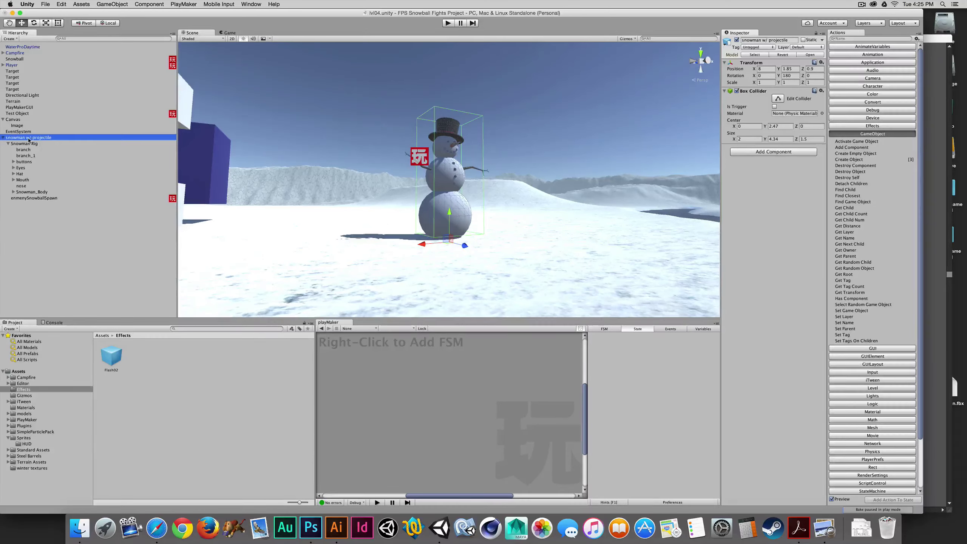
click(29, 139)
click(27, 138)
drag(26, 138, 75, 137)
key(BackSpace)
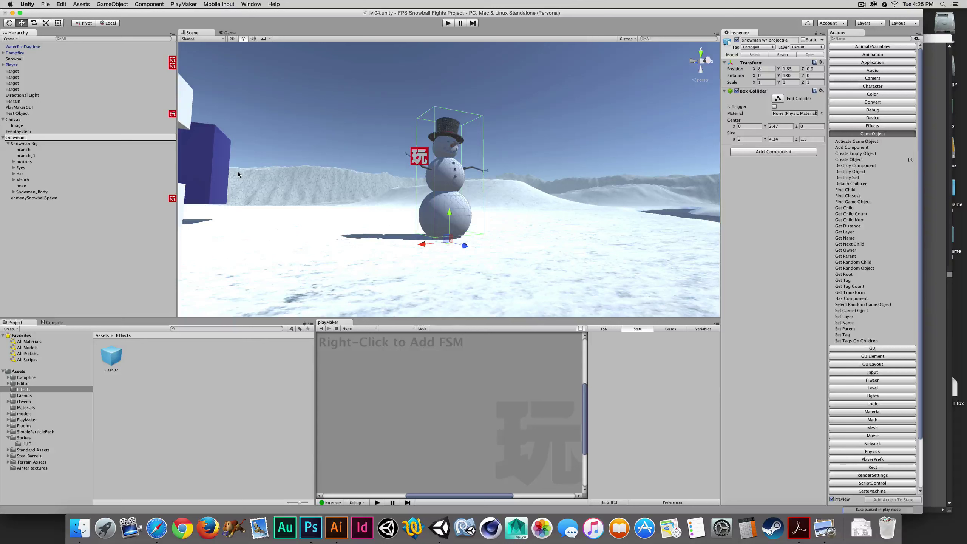
text(Grunt)
key(Return)
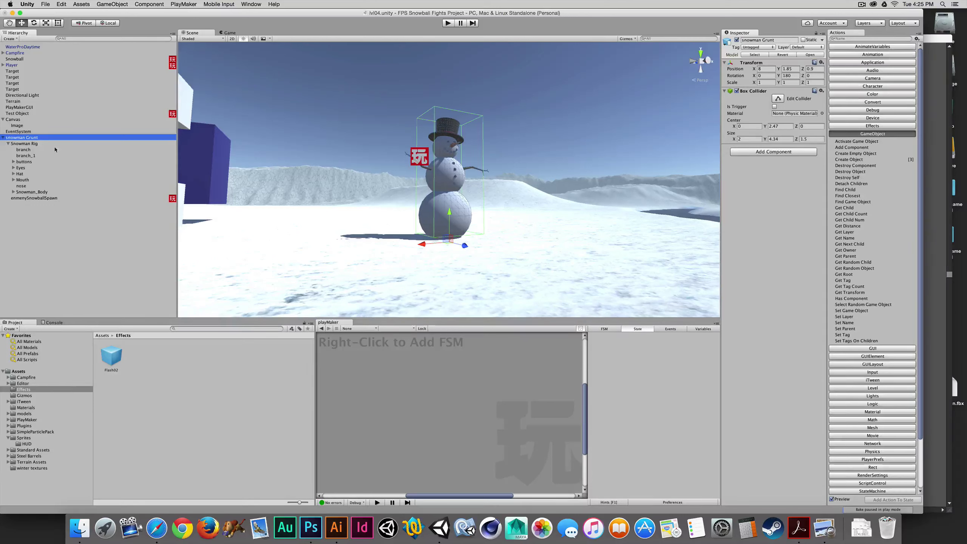
Step: Collapse the Snowman Rig hierarchy and add a new PlayMaker FSM to the parent snowman Grunt
click(23, 144)
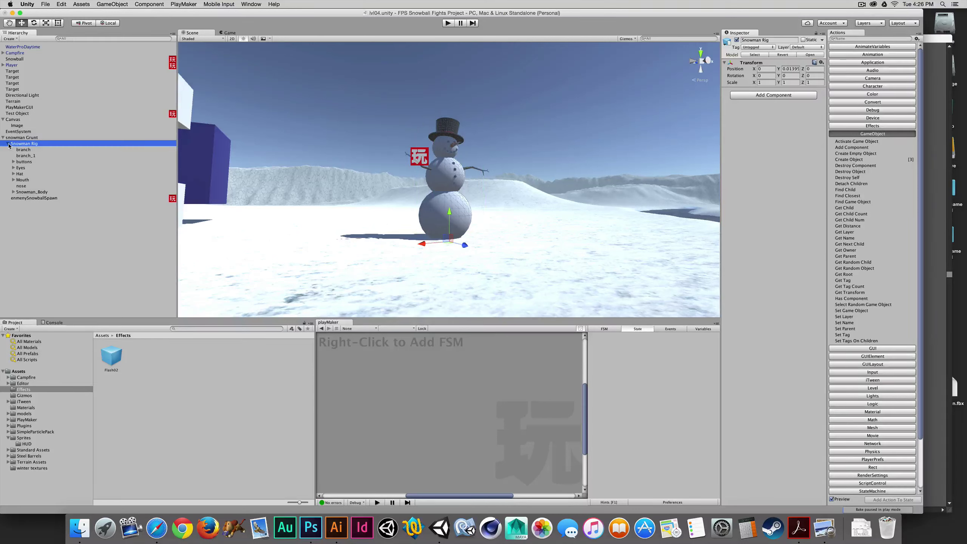
click(8, 144)
click(15, 138)
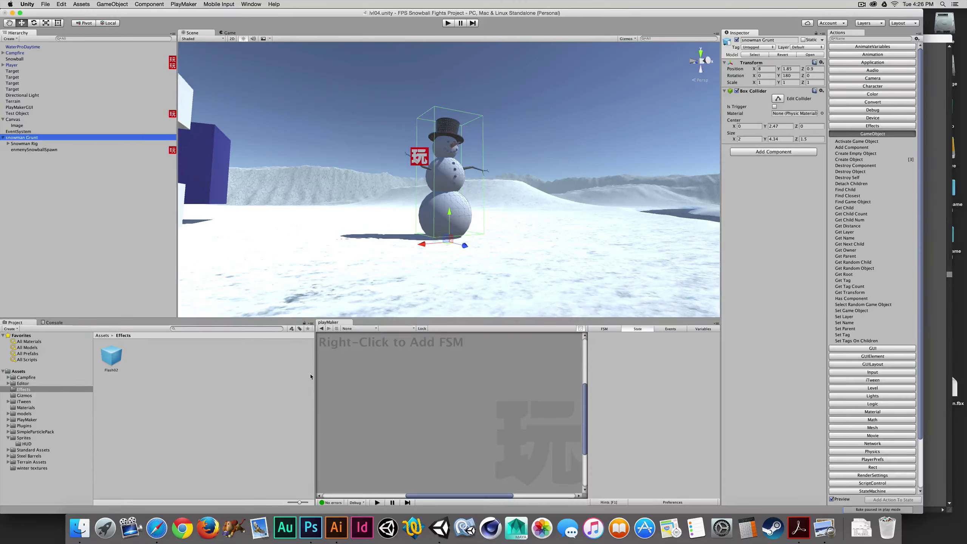
right_click(397, 383)
click(409, 388)
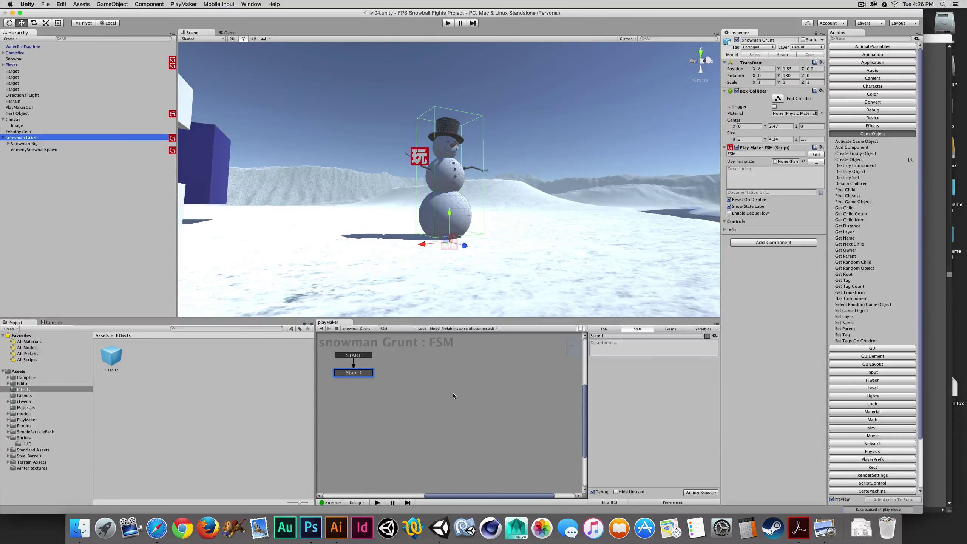
click(347, 374)
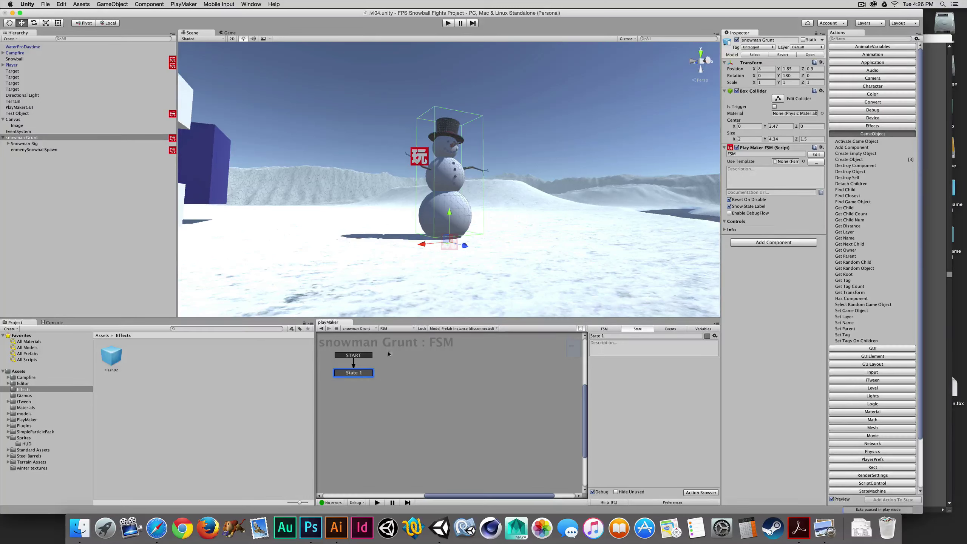
Step: Add a Smooth Look At action to State 1 of snowman Grunt's FSM, with Player as the target object
click(888, 134)
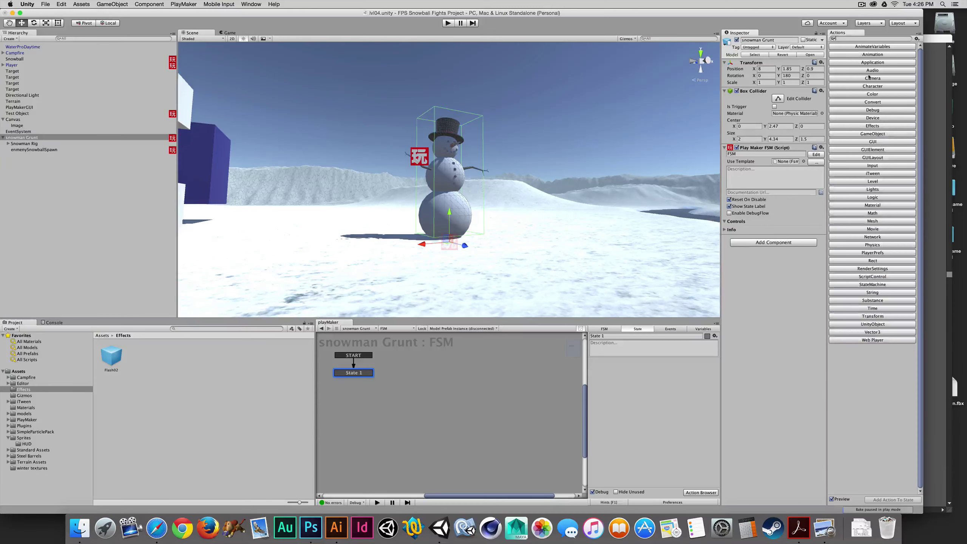
click(854, 38)
text(look)
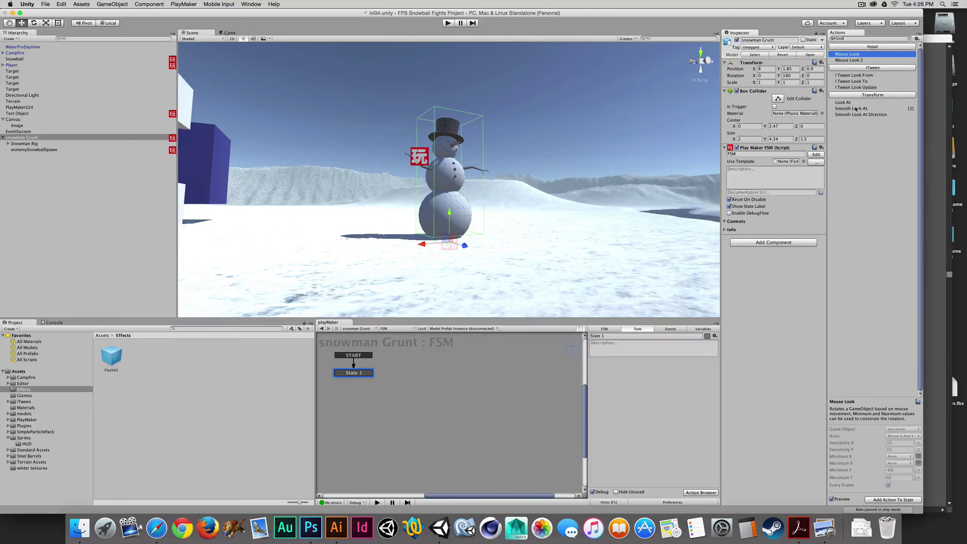
click(853, 109)
drag(853, 108, 658, 368)
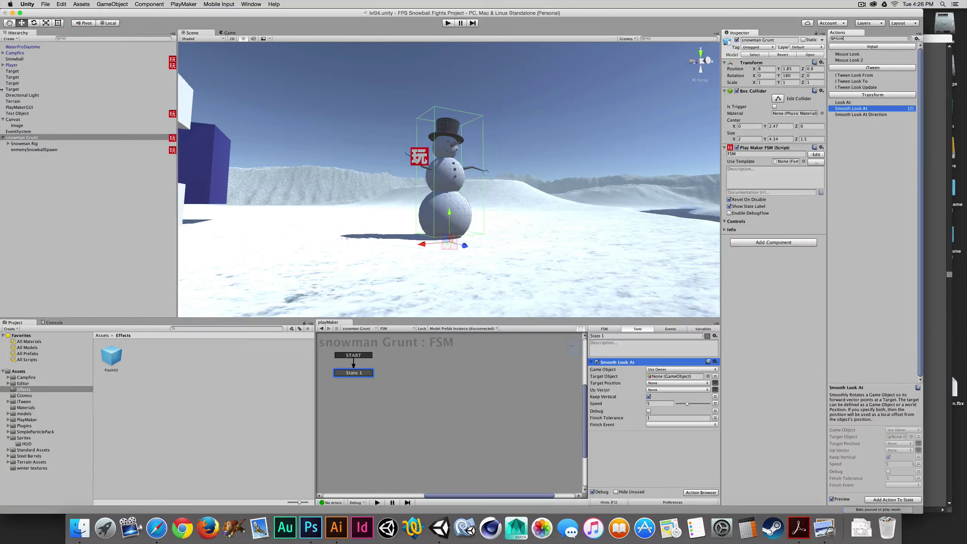
drag(11, 65, 664, 377)
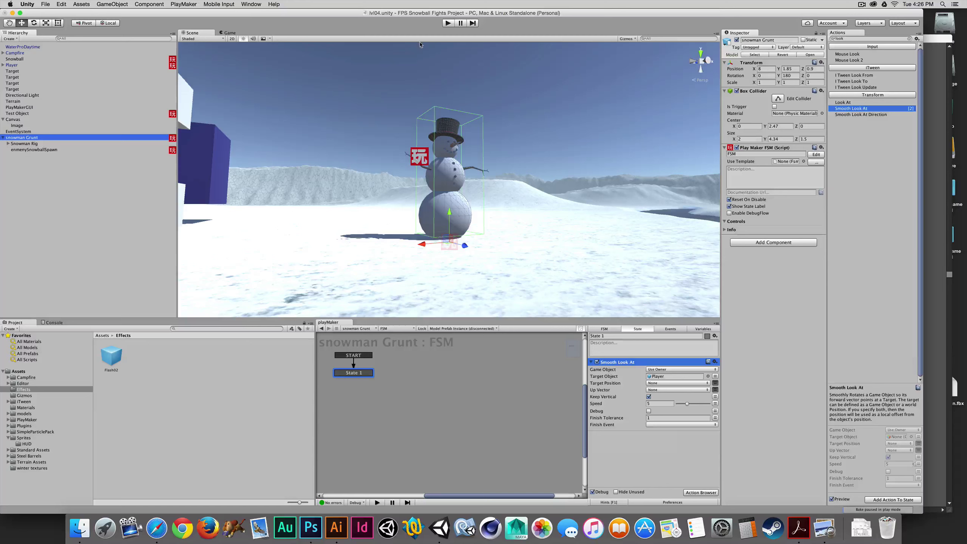
Step: Play-test the game, moving the player toward and around the snowman to check that it turns to face the player
click(447, 23)
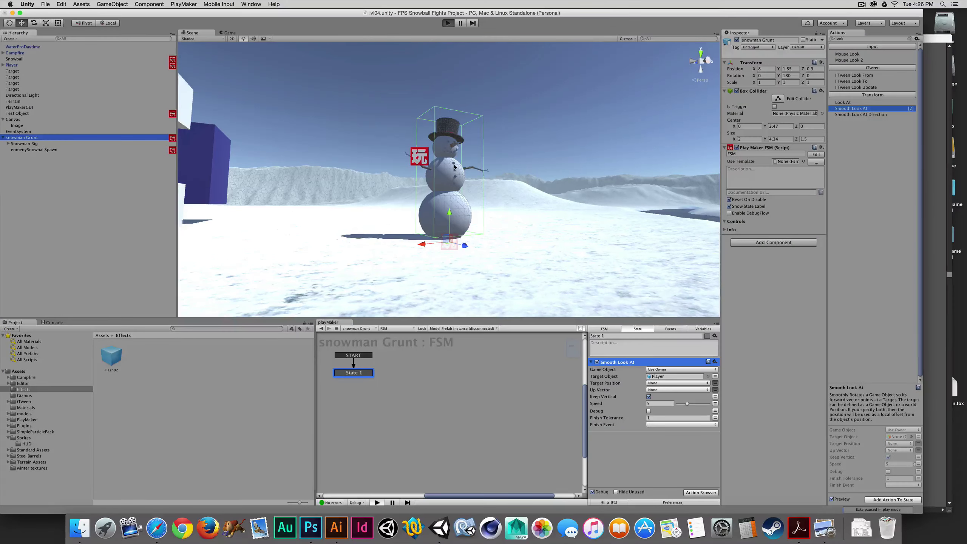
key(w)
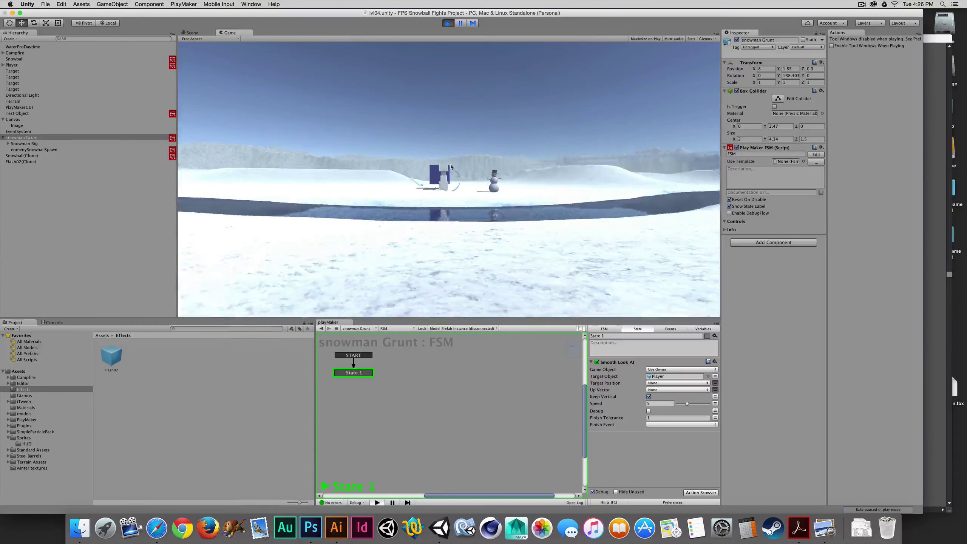
key(w)
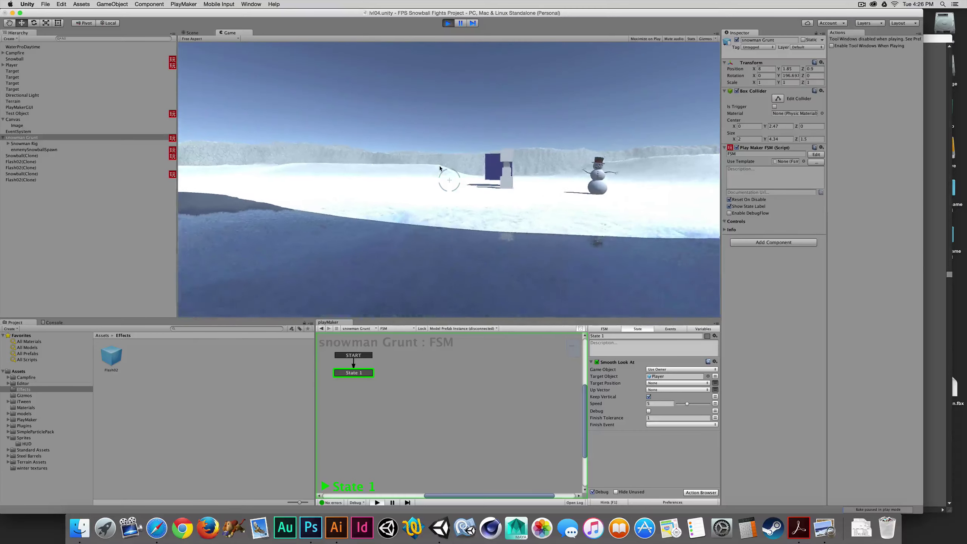
key(w)
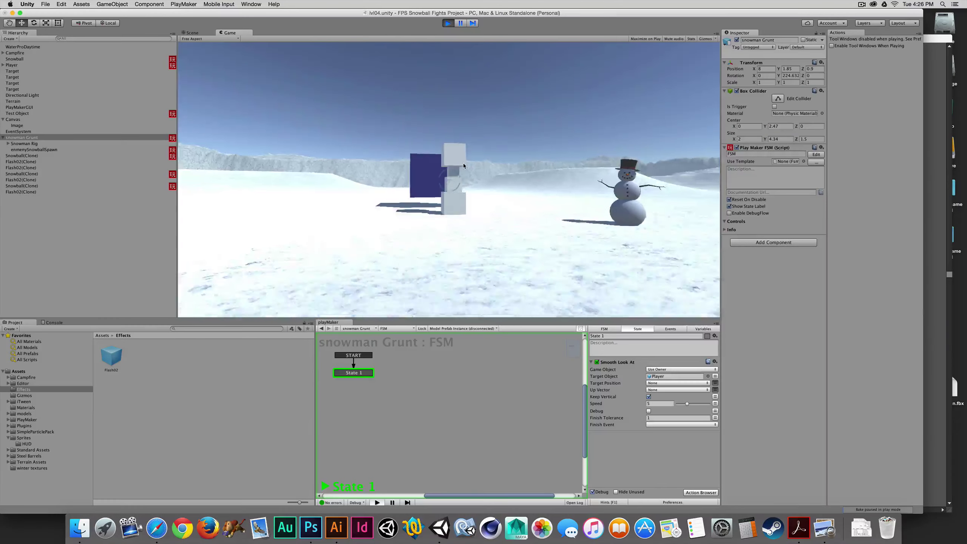
key(w)
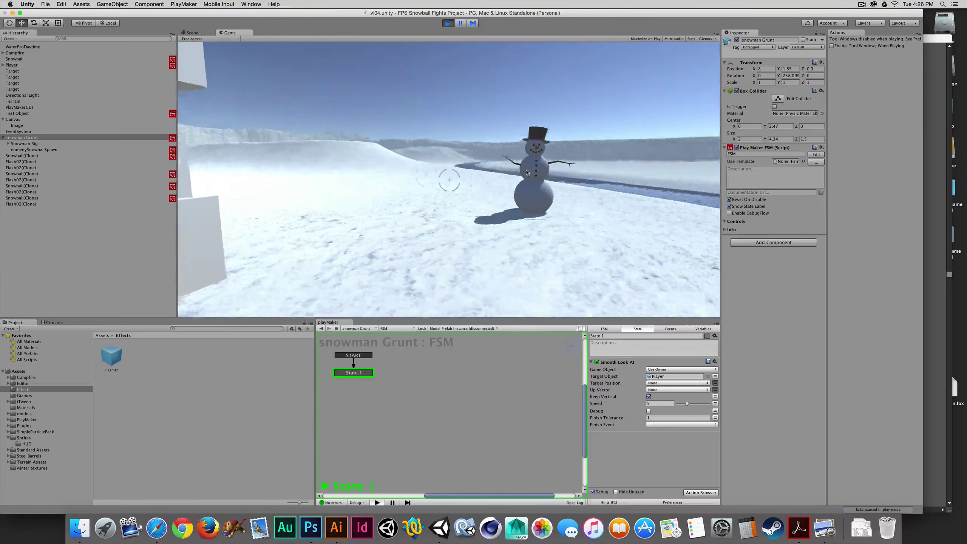
key(a)
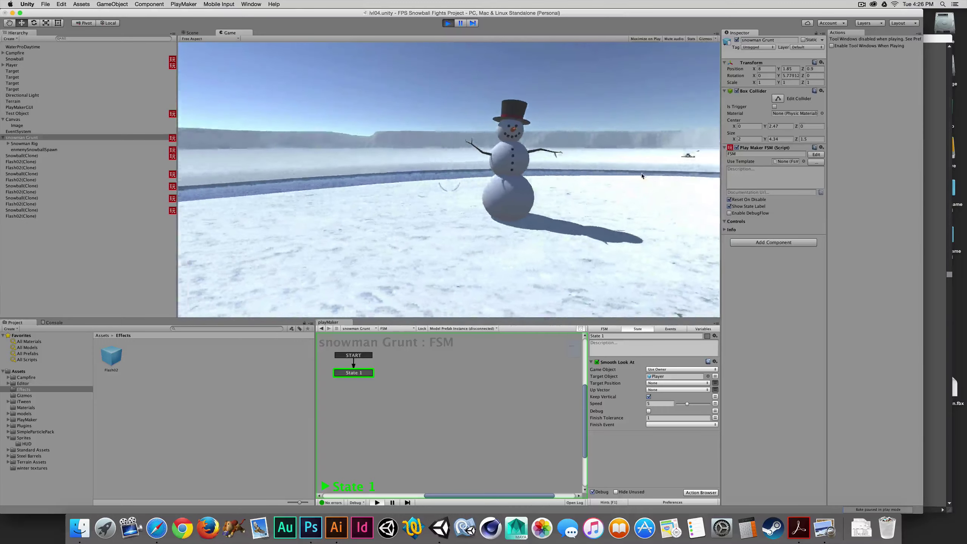
key(d)
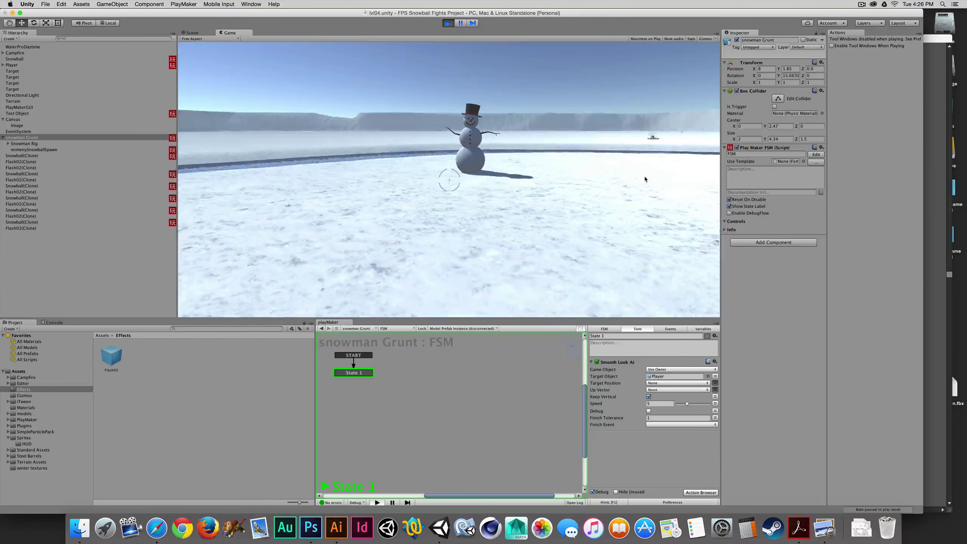
key(a)
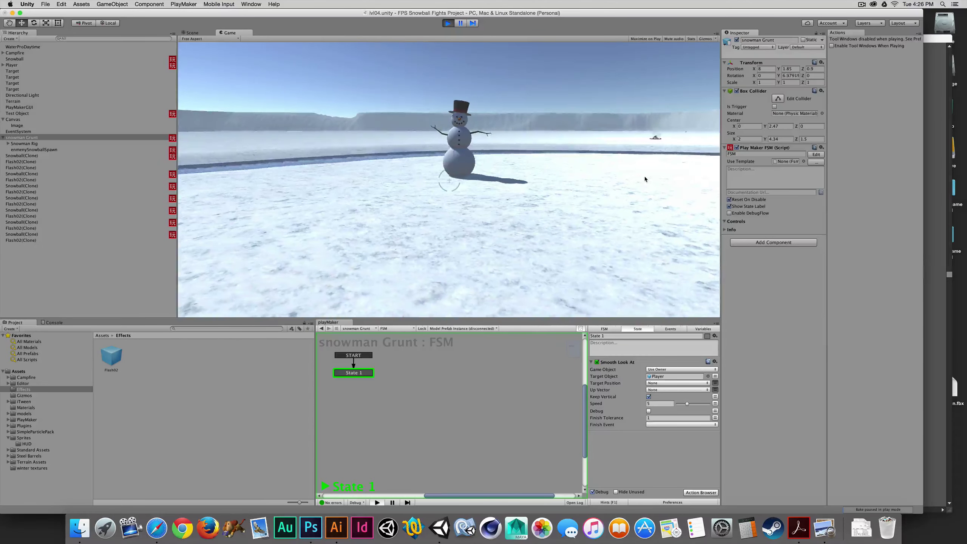
key(s)
key(a)
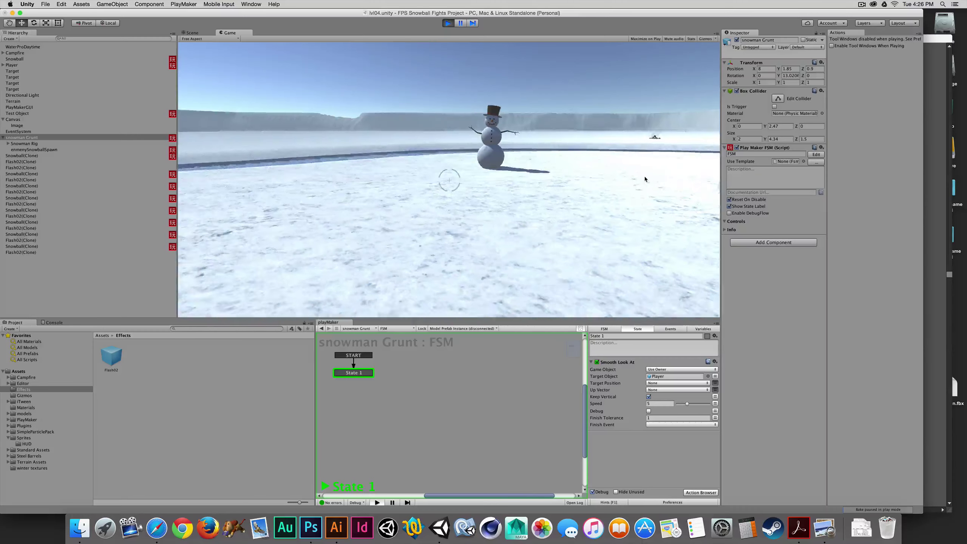
key(d)
key(a)
key(s)
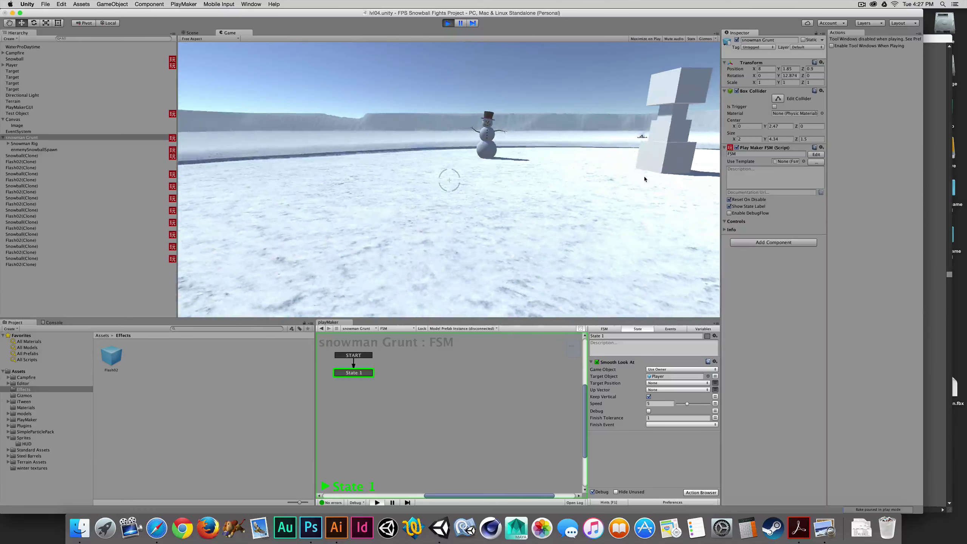
key(d)
key(a)
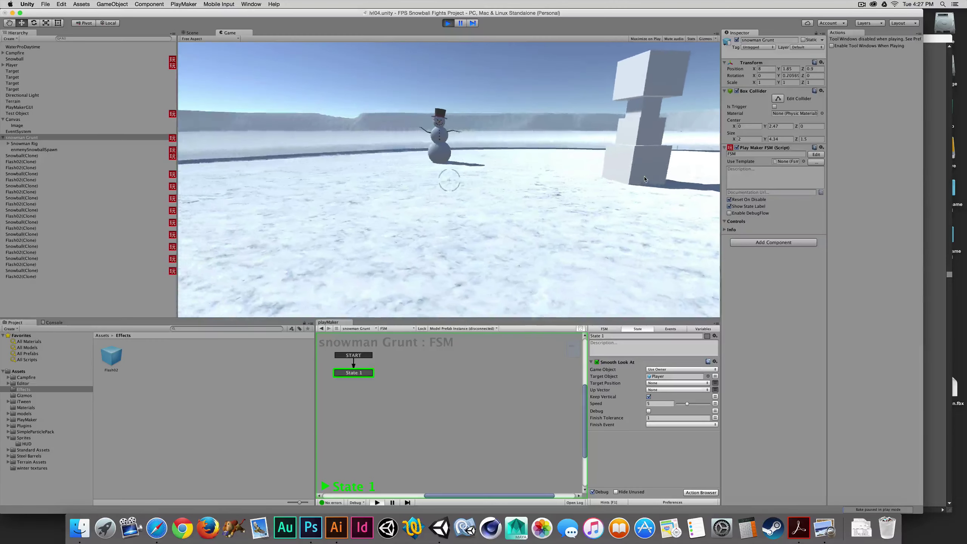
key(d)
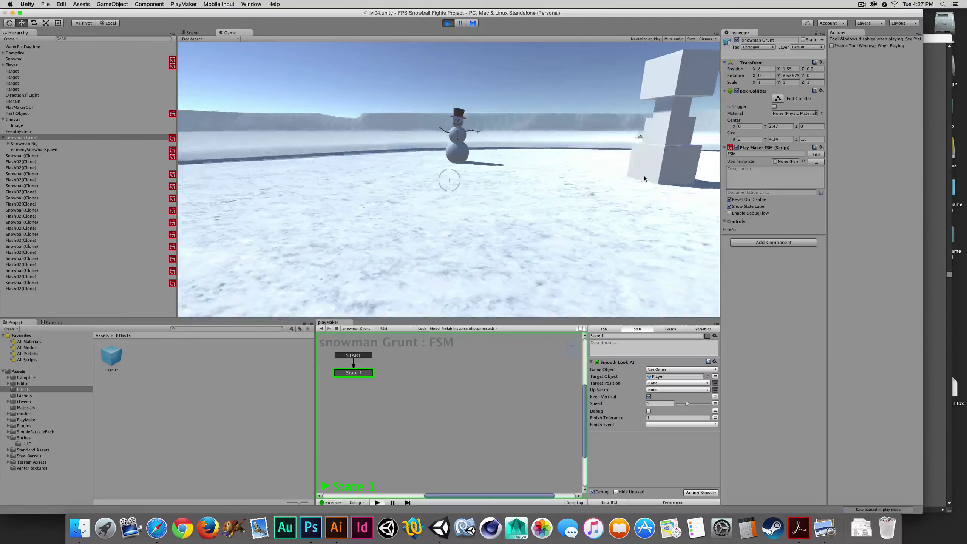
key(a)
key(super+p)
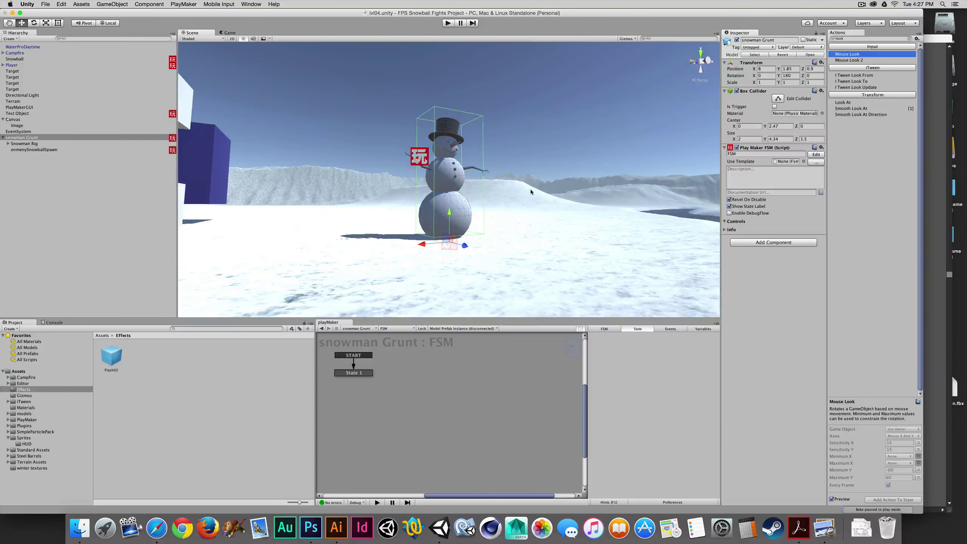
Step: Add a new tag entry after Waypoint in the project's tag list
scroll(530, 190, down, 10)
alt+drag(516, 198, 478, 242)
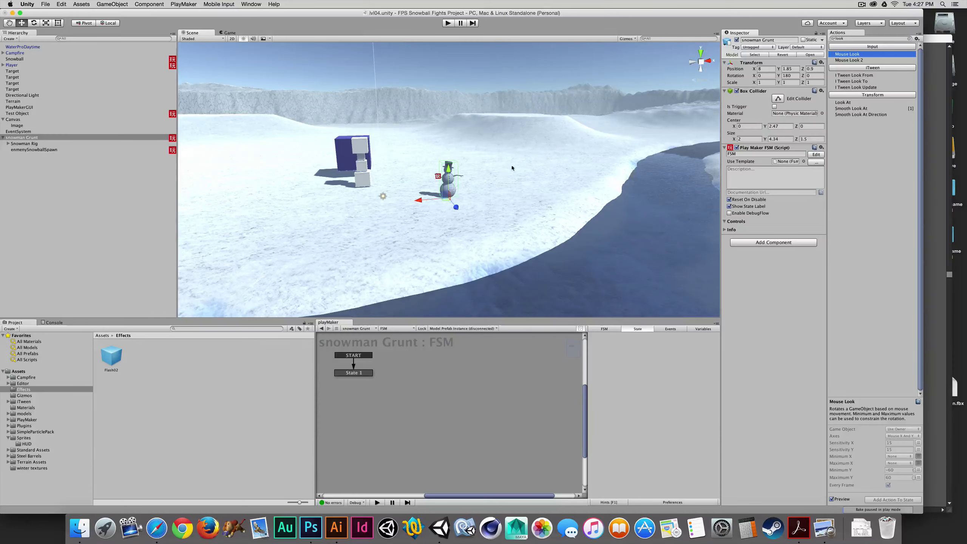
alt+drag(508, 236, 487, 250)
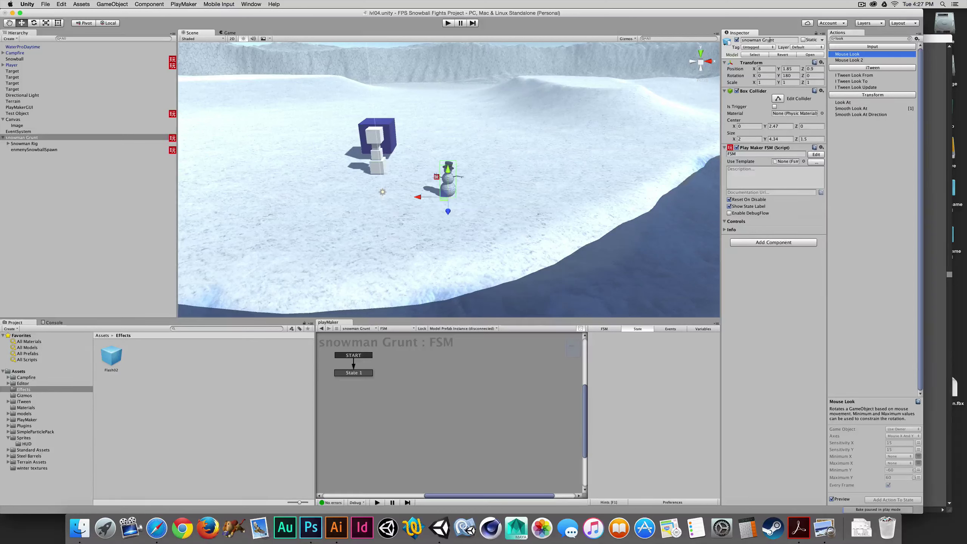
click(761, 47)
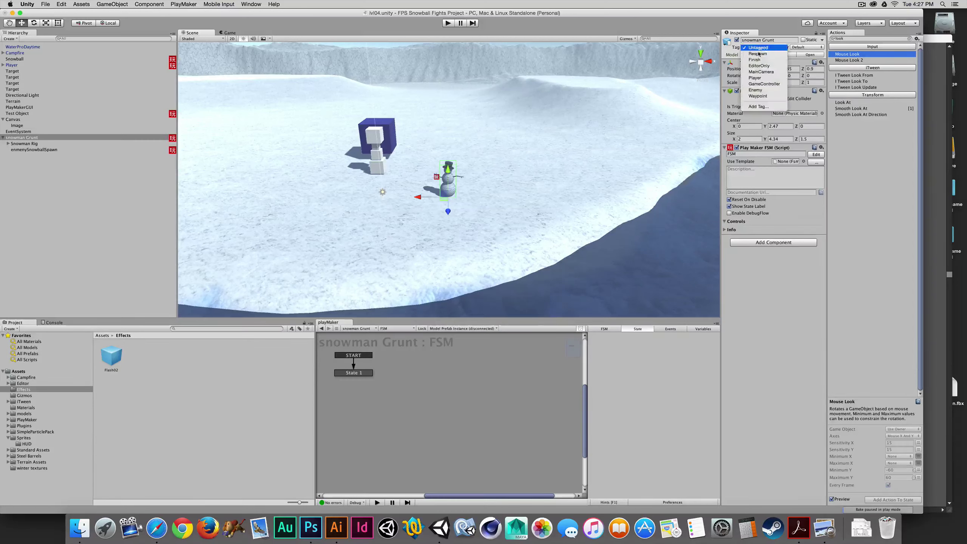
click(758, 107)
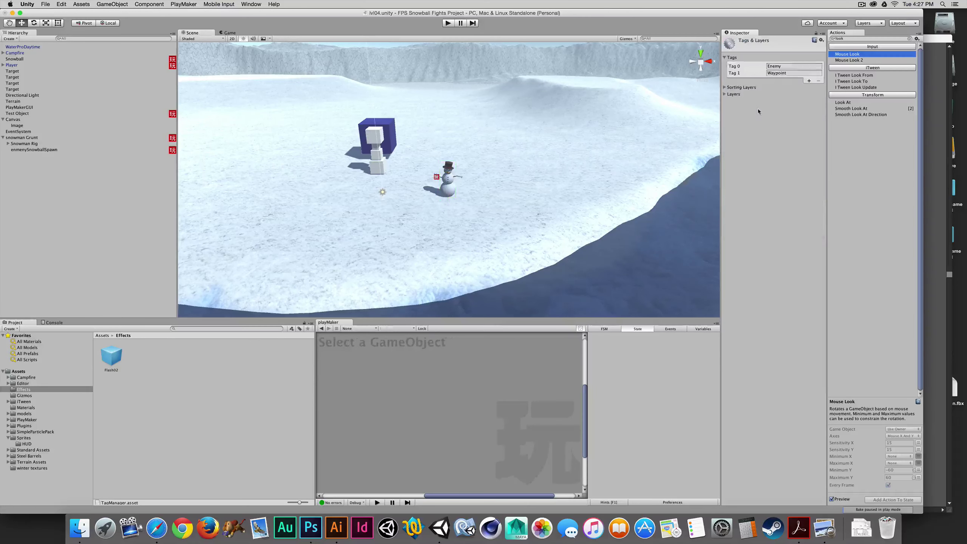
click(808, 80)
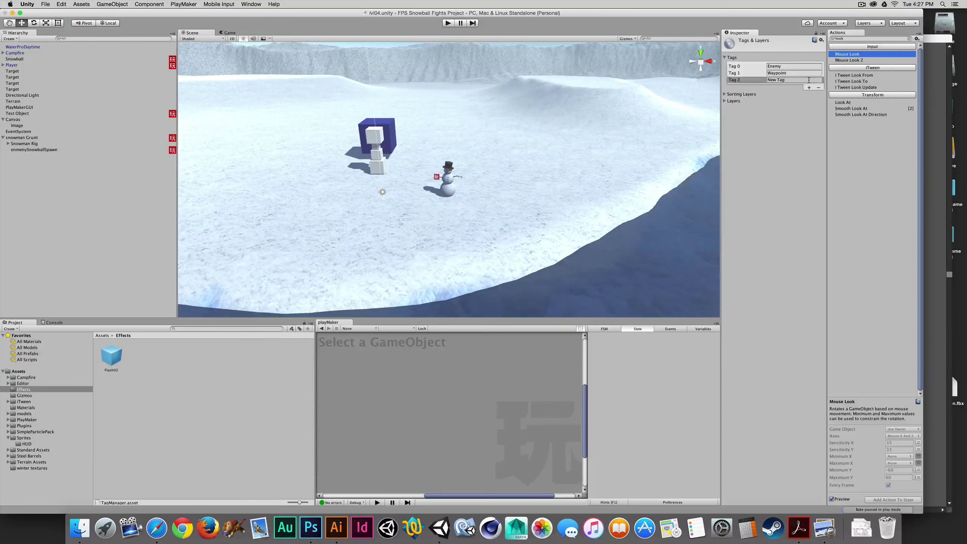
click(774, 79)
click(794, 72)
Step: Rename State 1 in snowman Grunt's FSM as Look At
click(15, 138)
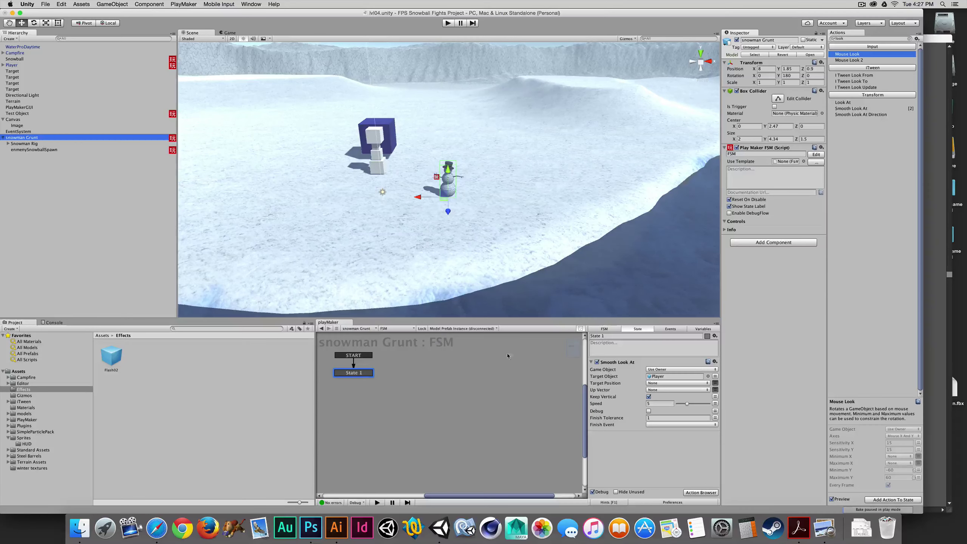
click(607, 336)
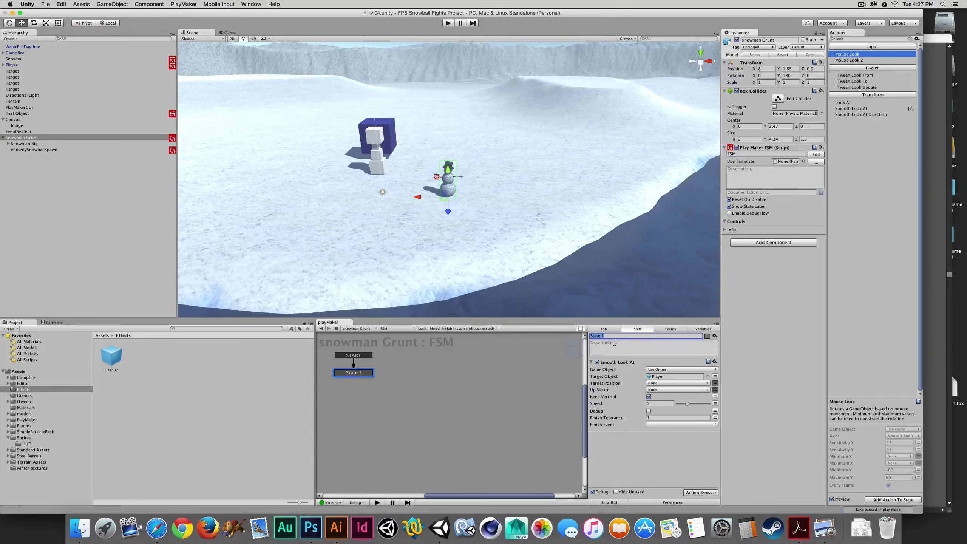
text(Look At)
Step: Create a 3D sphere and move it beside the snowman, to about X 3.78
click(112, 5)
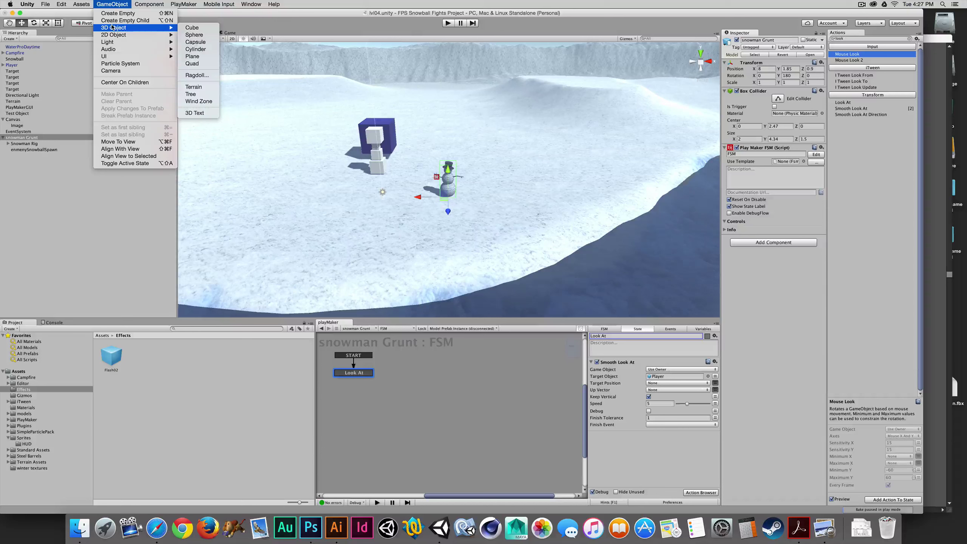
mouse_move(158, 27)
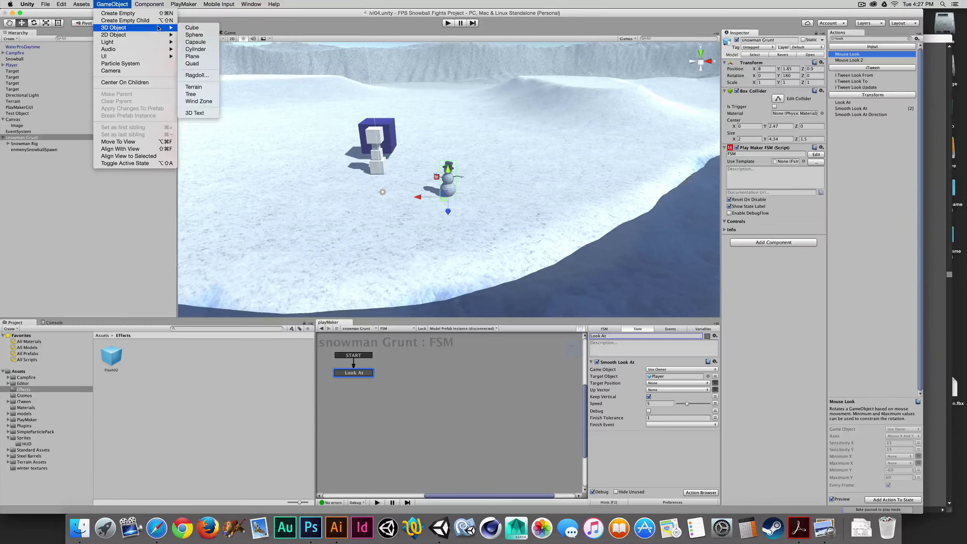
click(193, 35)
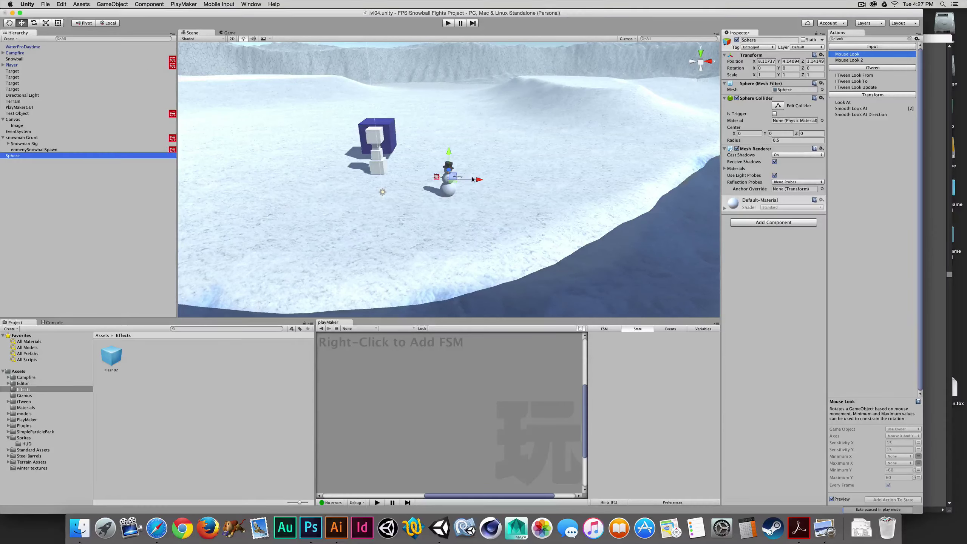
drag(470, 179, 396, 191)
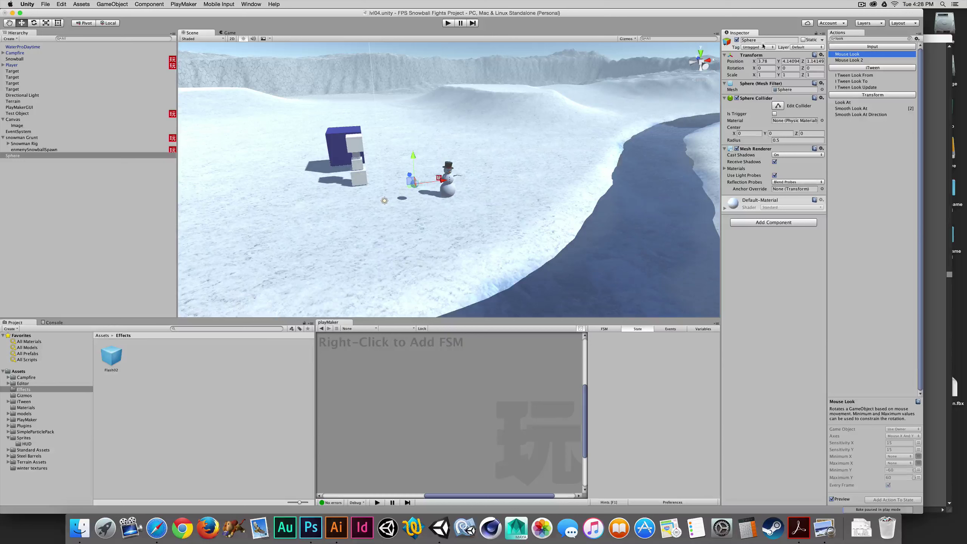
Step: Set the sphere's scale to 0.5 on X, Y and Z
click(765, 75)
text(0.5)
key(Tab)
text(0.5)
key(Tab)
text(.5)
Step: Apply the red material from the Materials folder to the sphere
click(23, 372)
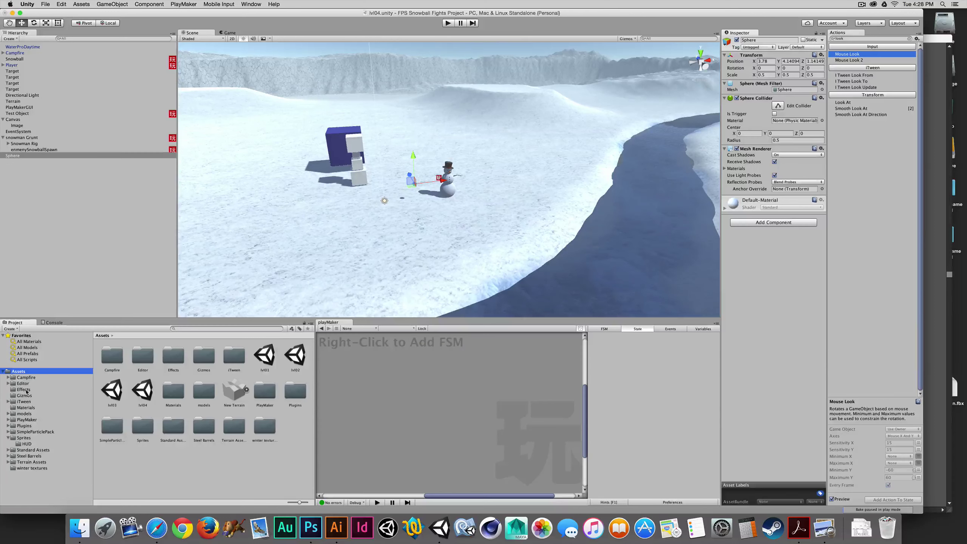
click(26, 407)
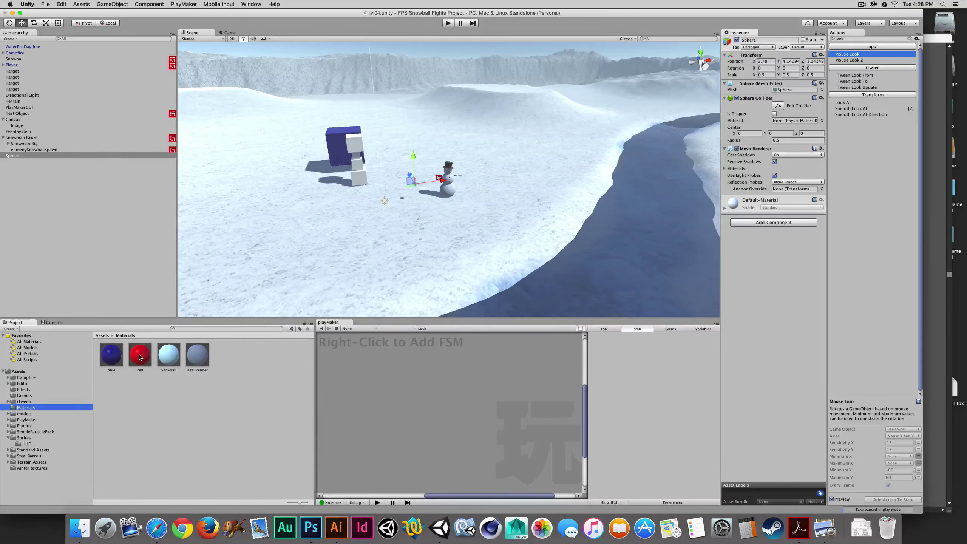
drag(140, 357, 17, 158)
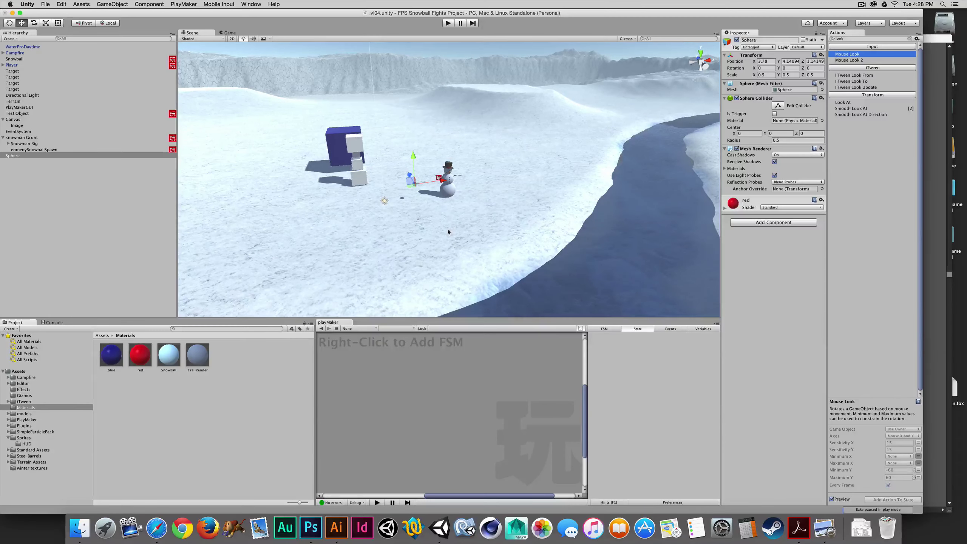
Step: Disable the sphere's collider and move the sphere to about X -0.06, Y 2, Z 2.48, near the sun light icon
key(f)
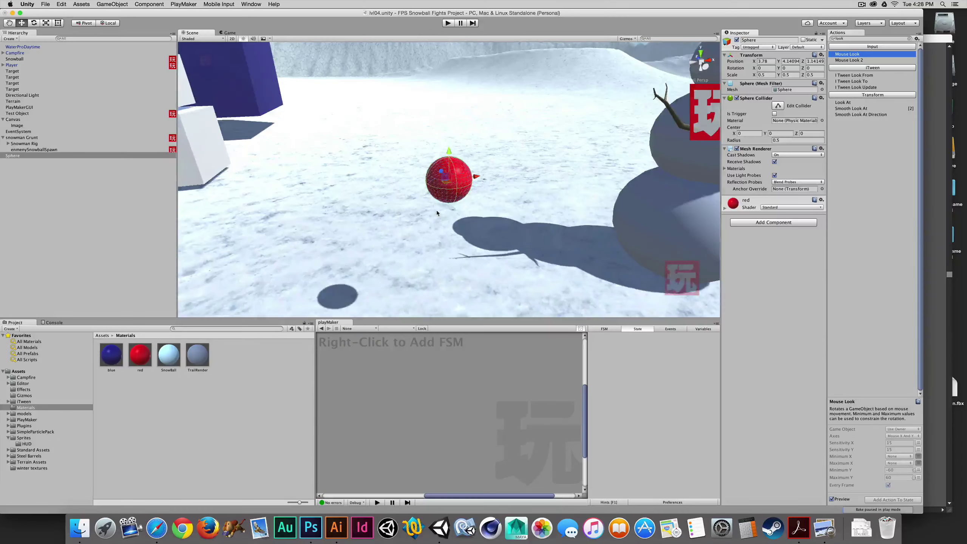
scroll(433, 209, down, 5)
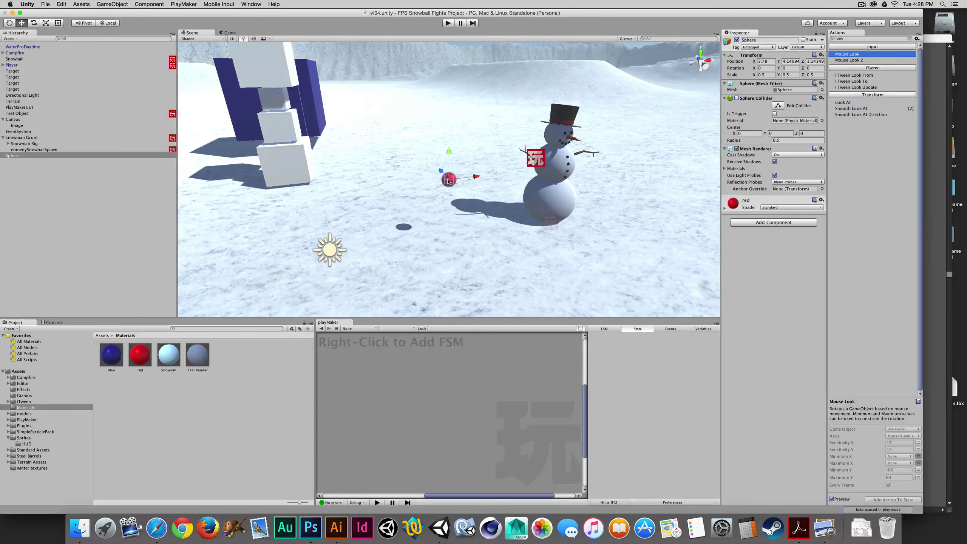
drag(448, 180, 338, 233)
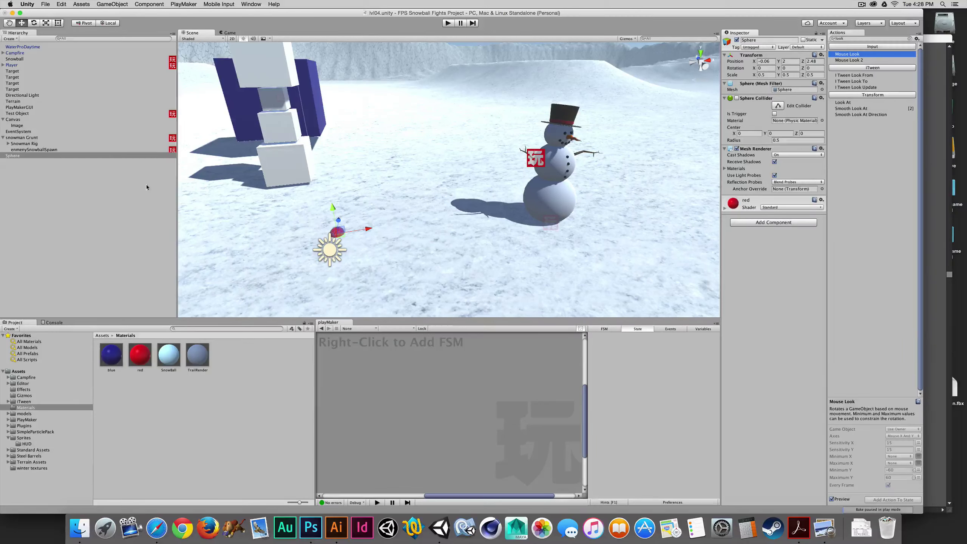
Step: Rename the sphere as Wpt and assign it the Waypoint tag
click(24, 157)
key(Return)
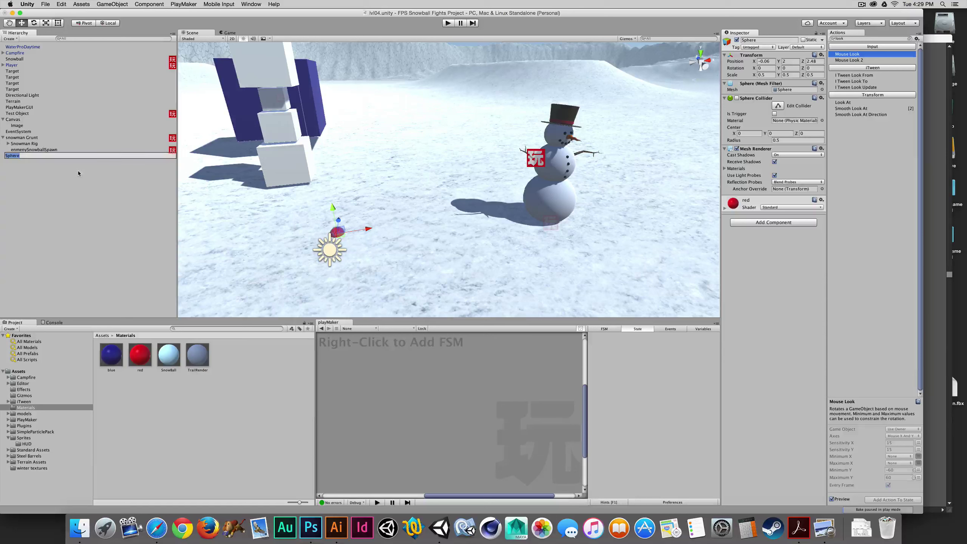
text(Way)
key(BackSpace)
key(BackSpace)
text(Wpt)
key(Return)
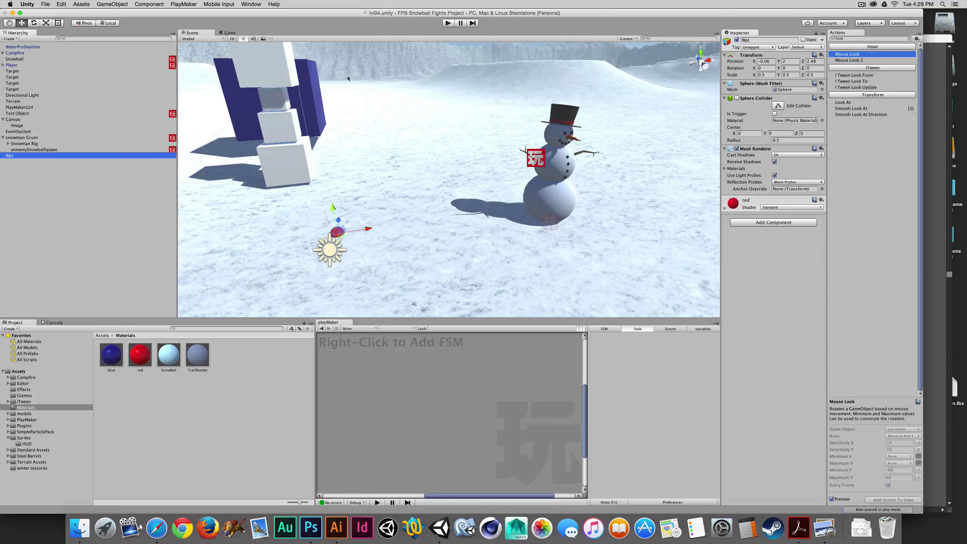
click(746, 49)
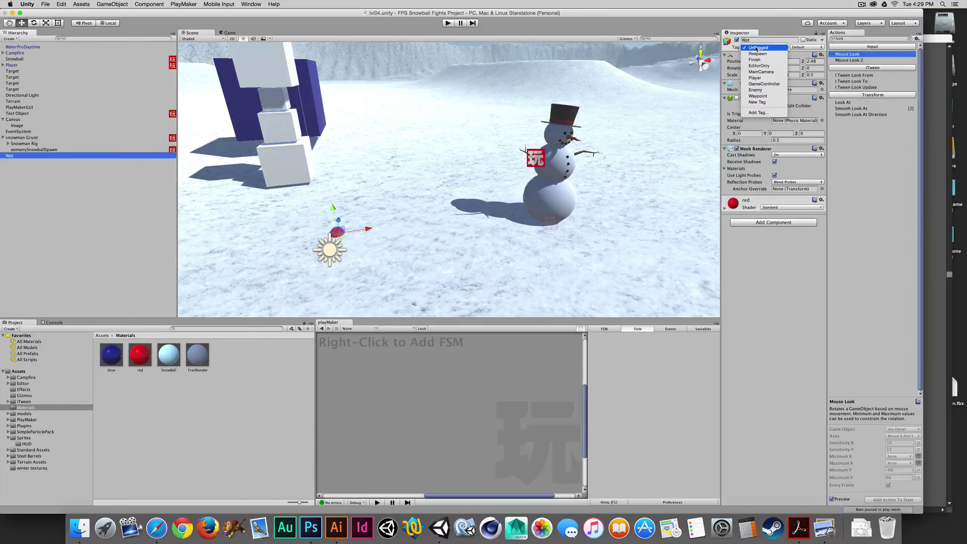
click(751, 96)
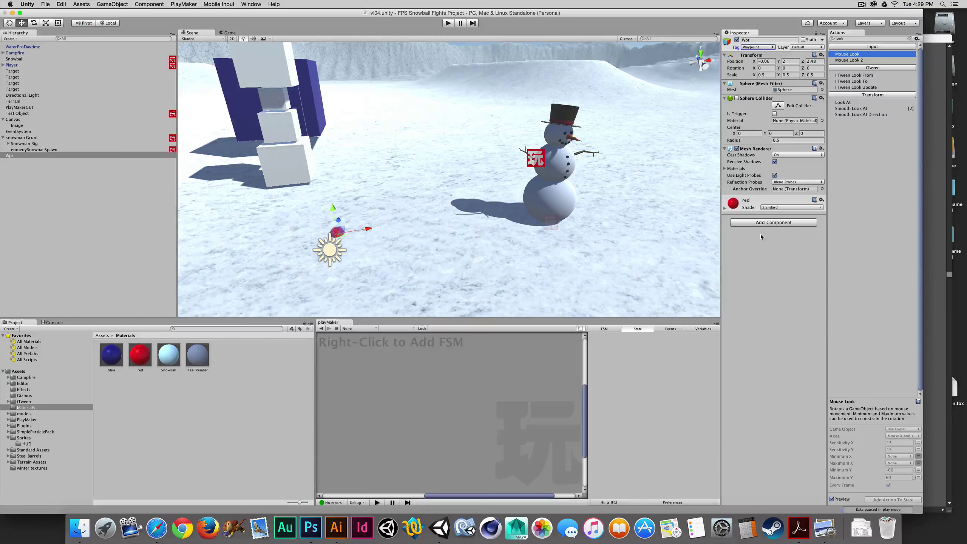
Step: Search the PlayMaker actions for random and compare the descriptions of Get Random Object and Select Random Game Object
click(849, 39)
text(radom)
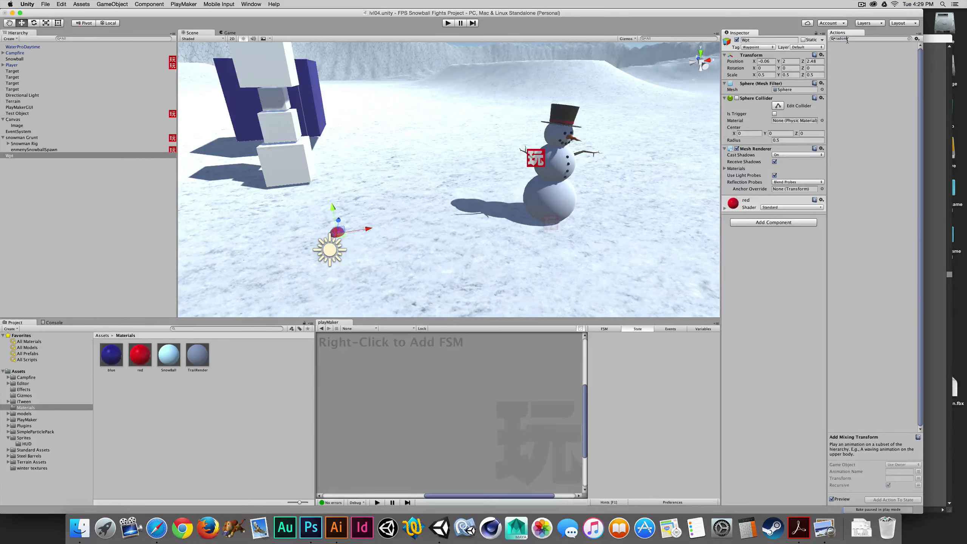
text(dom)
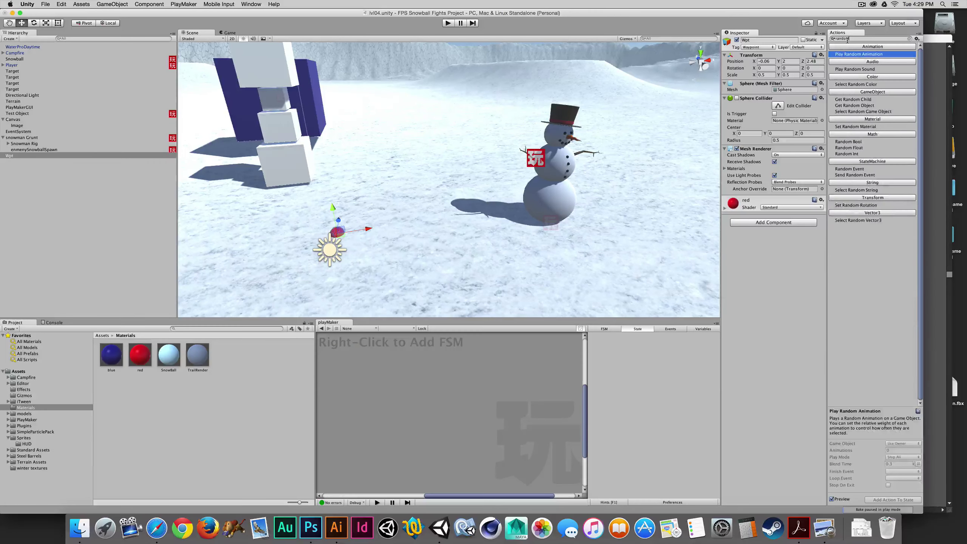
click(852, 106)
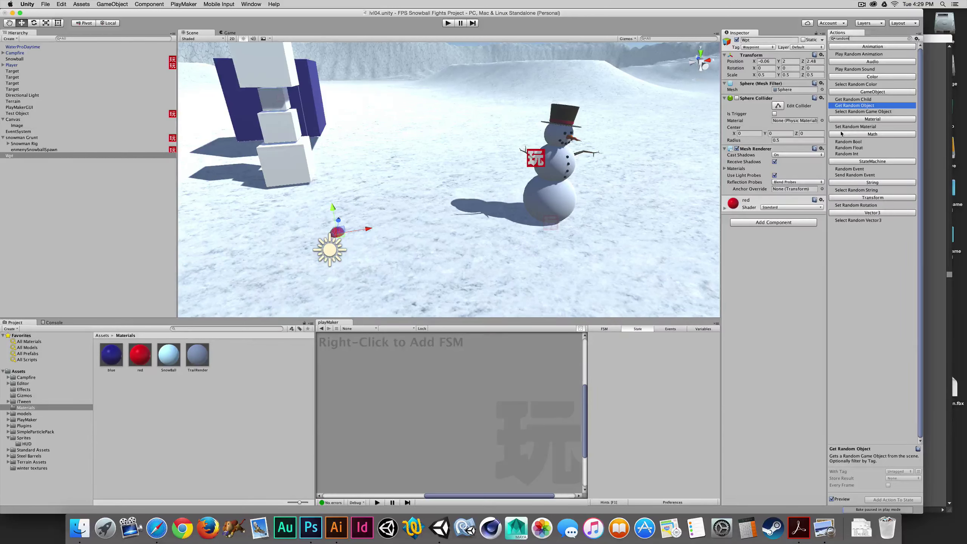
click(854, 111)
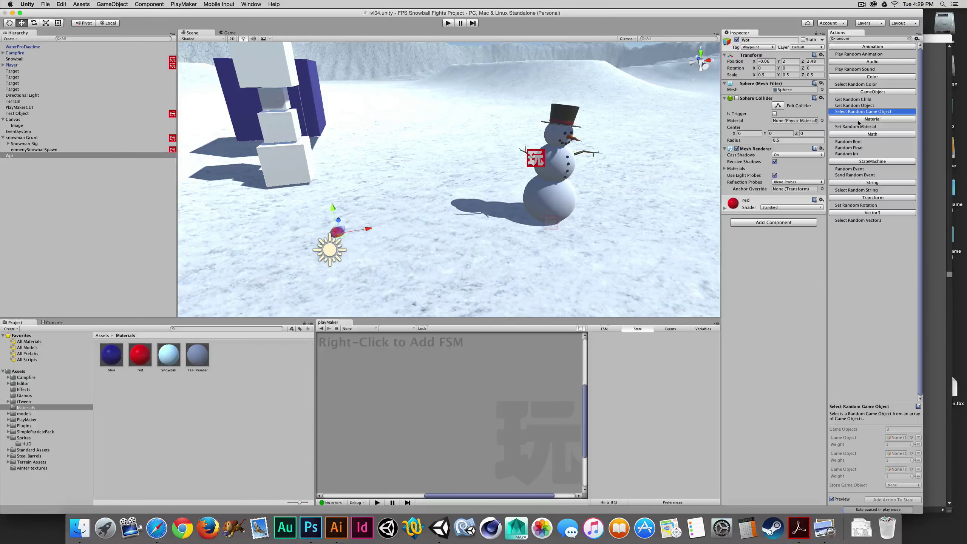
drag(826, 365, 806, 367)
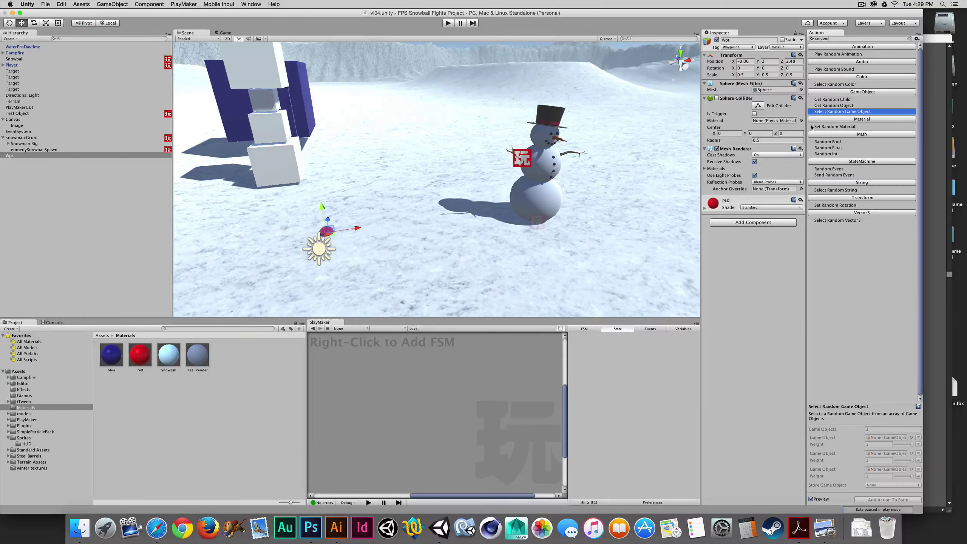
click(830, 105)
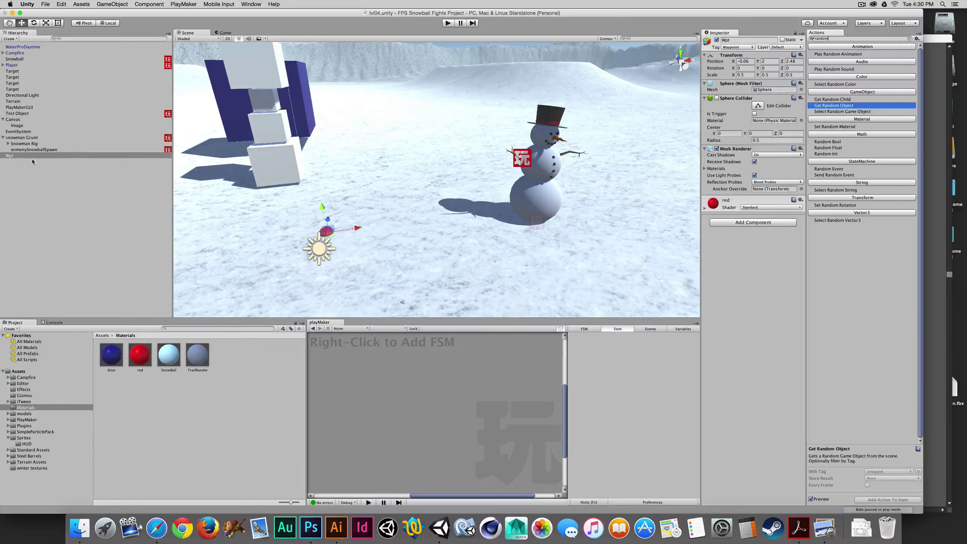
Step: Duplicate the Wpt sphere three times and spread the copies over the snow around the snowman
click(10, 157)
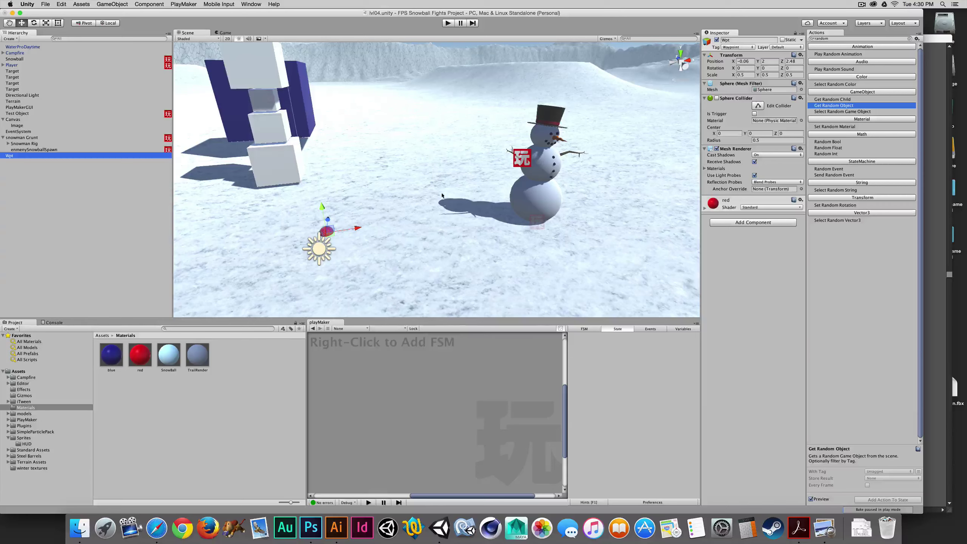
scroll(450, 206, down, 5)
alt+drag(450, 207, 438, 236)
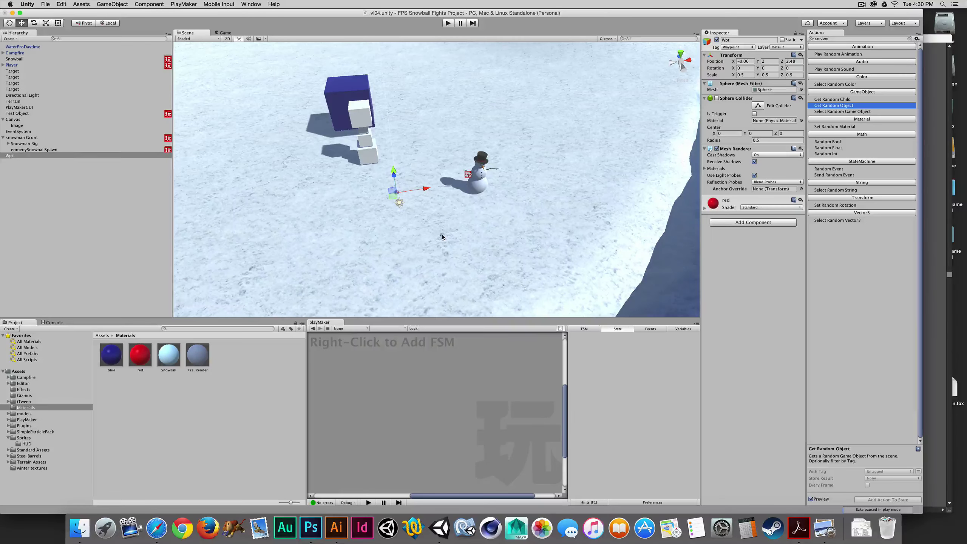
key(super+d)
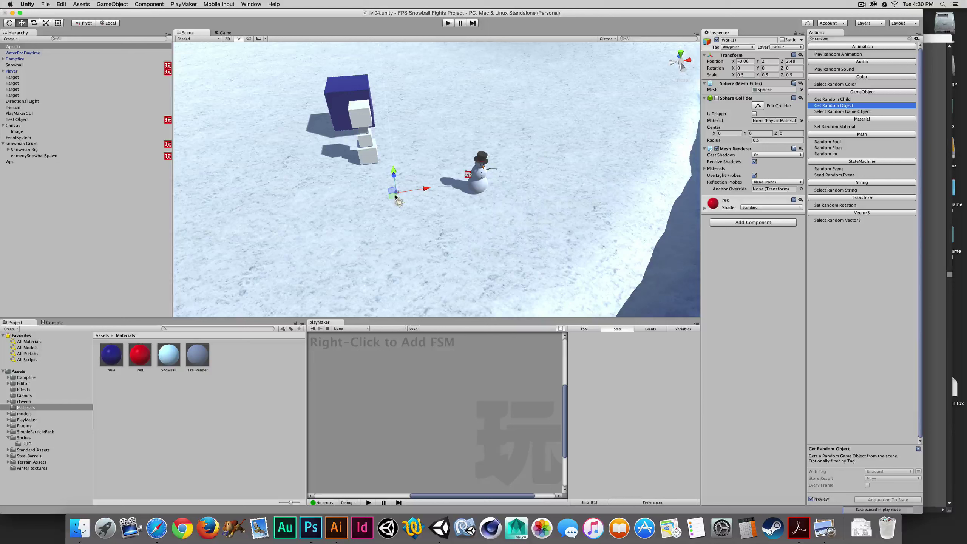
drag(396, 192, 499, 100)
key(super+d)
key(super+d)
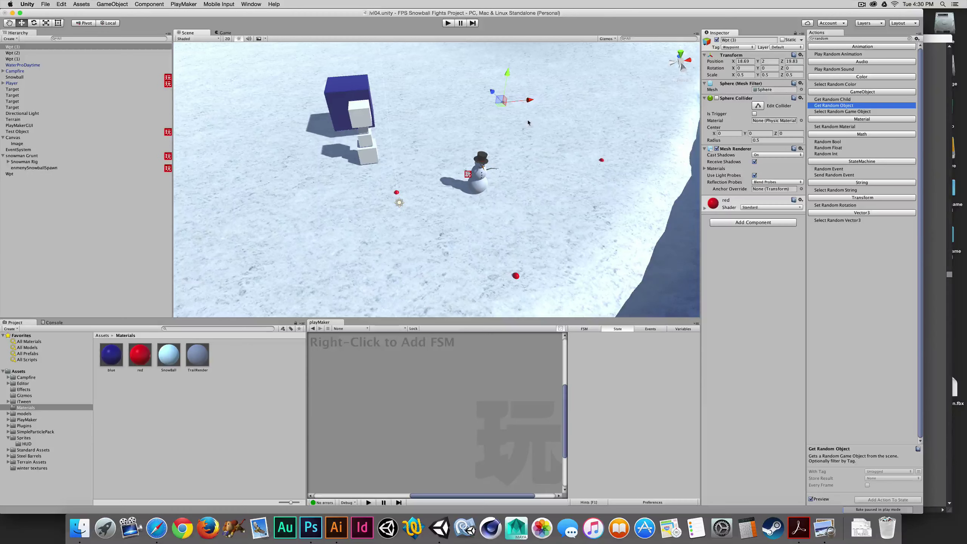
Step: Duplicate another waypoint and move it far out onto the snowfield, to about X 40.63, Y 3.74, Z 42.48
key(super+d)
drag(502, 106, 614, 65)
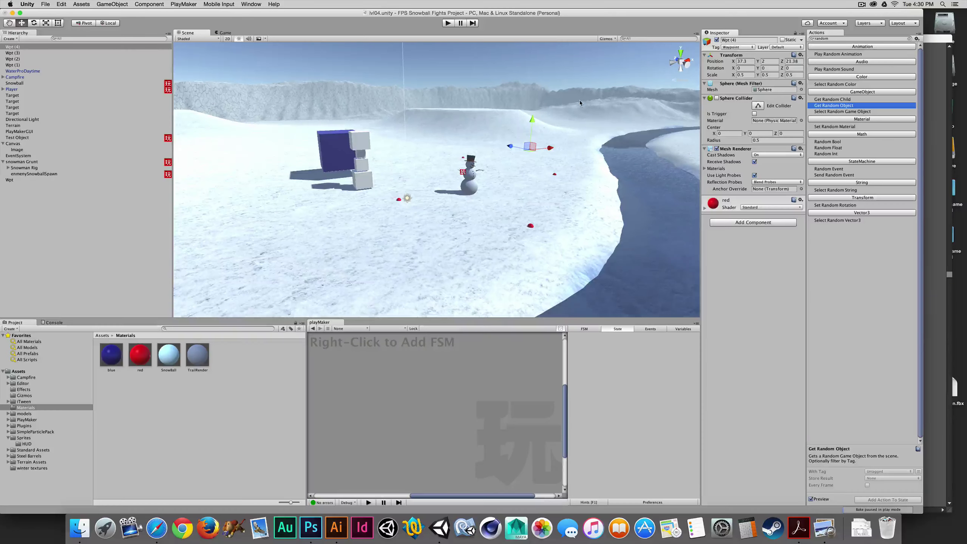
alt+drag(582, 101, 472, 217)
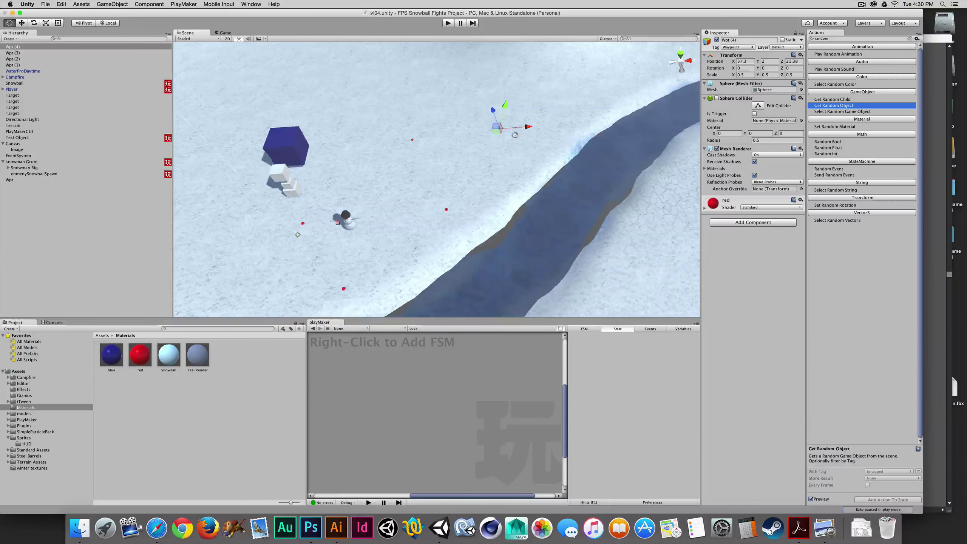
middle_drag(514, 93, 427, 173)
scroll(427, 175, down, 3)
scroll(427, 176, up, 5)
scroll(426, 177, up, 4)
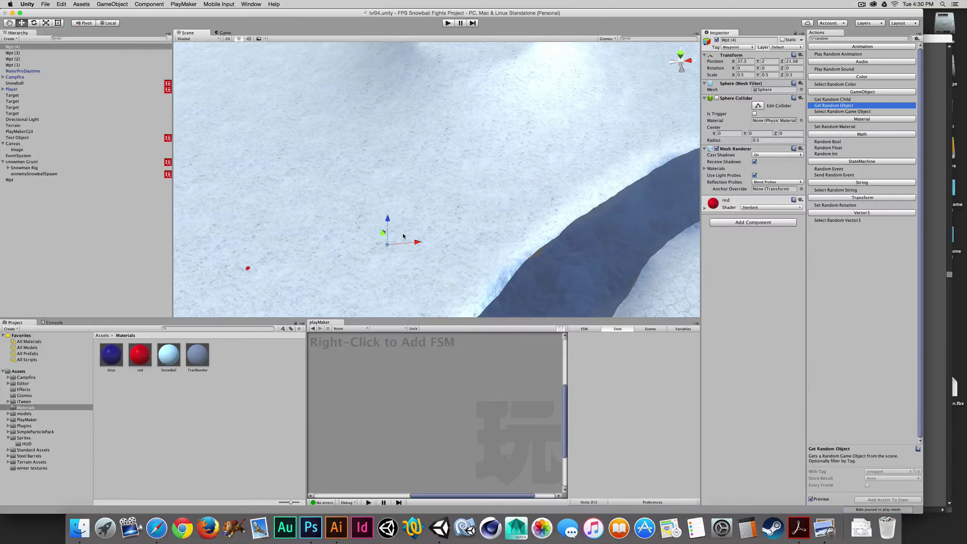
drag(386, 242, 466, 168)
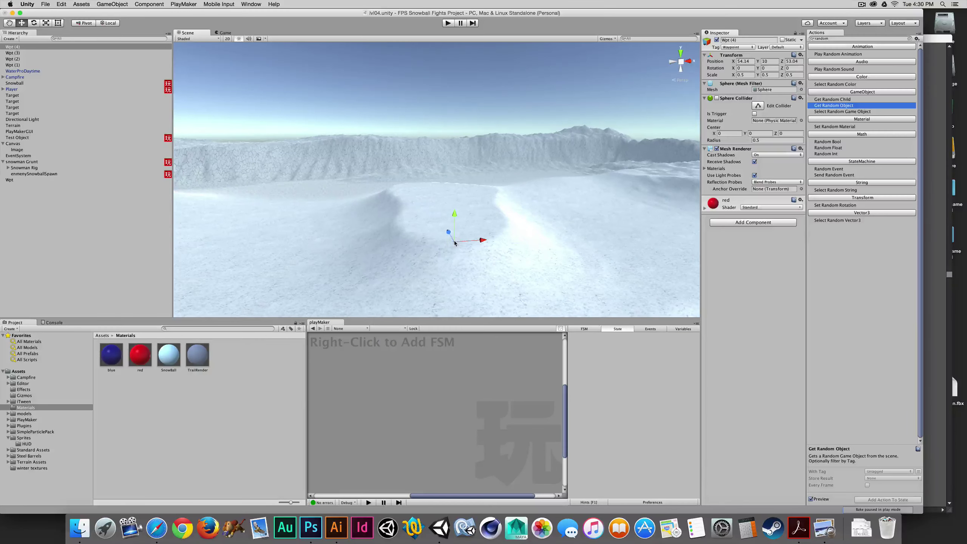
drag(454, 243, 356, 300)
alt+drag(401, 251, 328, 206)
scroll(354, 216, down, 5)
middle_drag(399, 224, 405, 220)
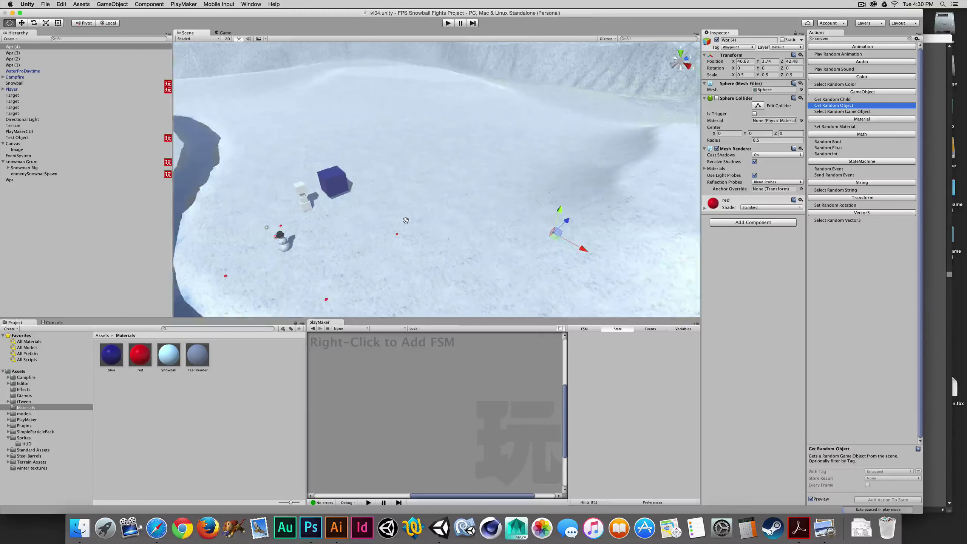
Step: Move waypoint Wpt (3) farther from the snowman, to about X 14.82, Y 2, Z 28.5
drag(405, 220, 559, 171)
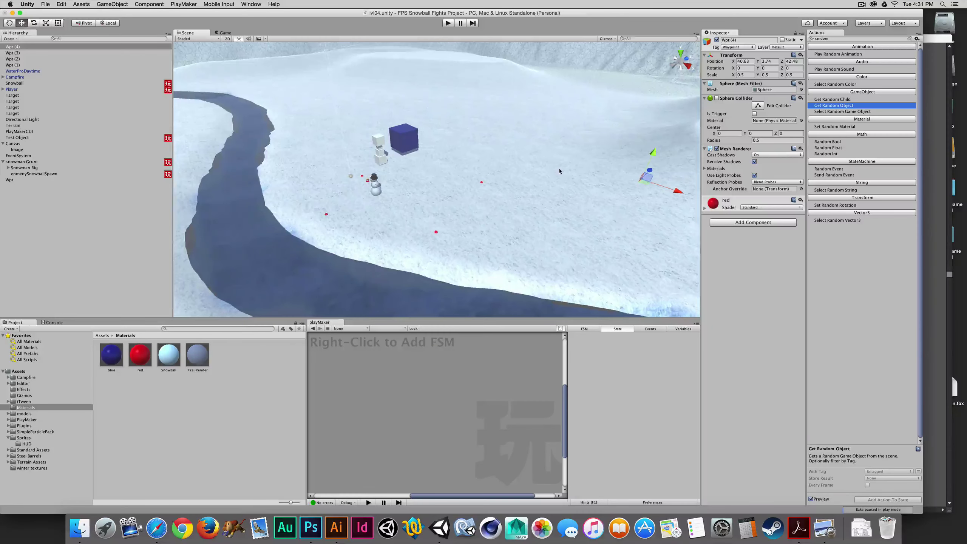
click(443, 236)
click(17, 53)
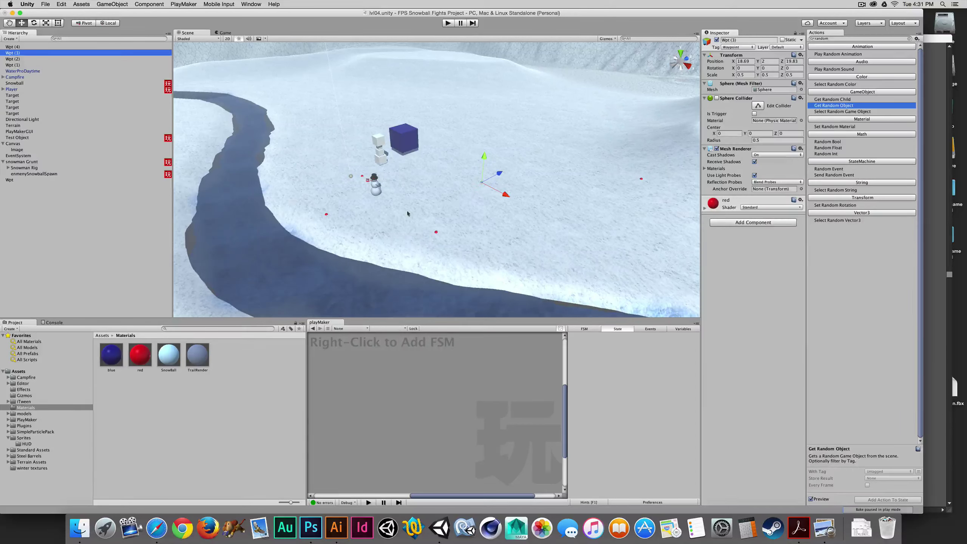
drag(481, 170, 492, 165)
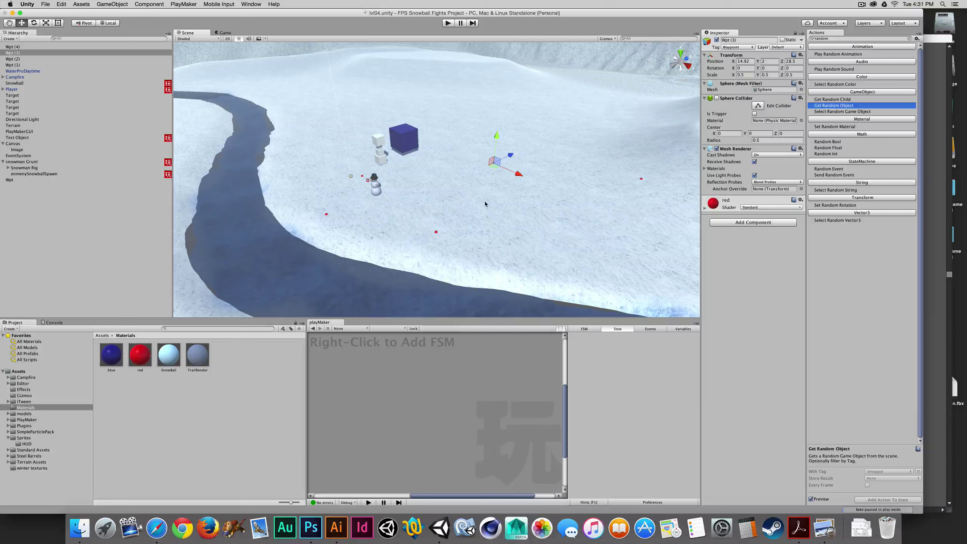
Step: Add a Get Random Object action to snowman Grunt's Look At state, filter it by the Waypoint tag, and check the tag on Wpt (4)
click(33, 162)
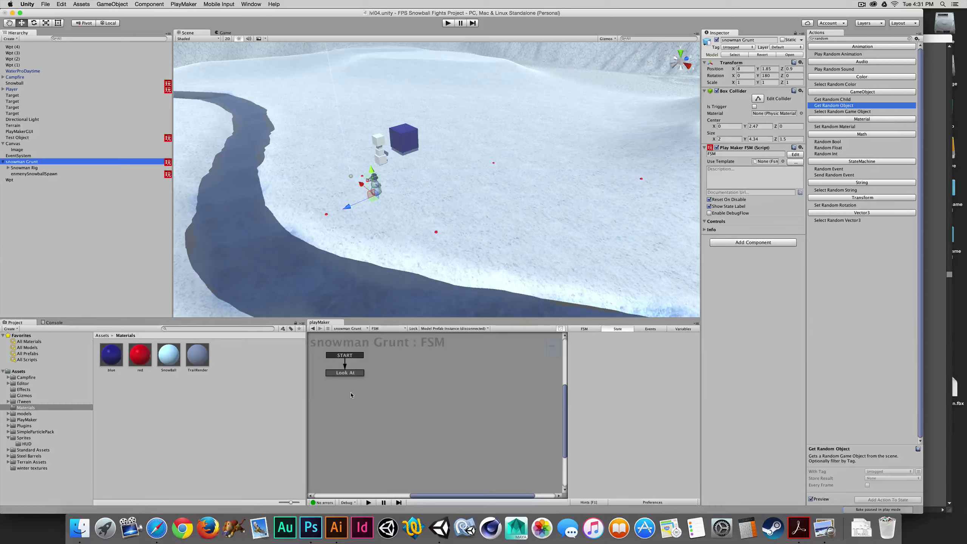
click(358, 373)
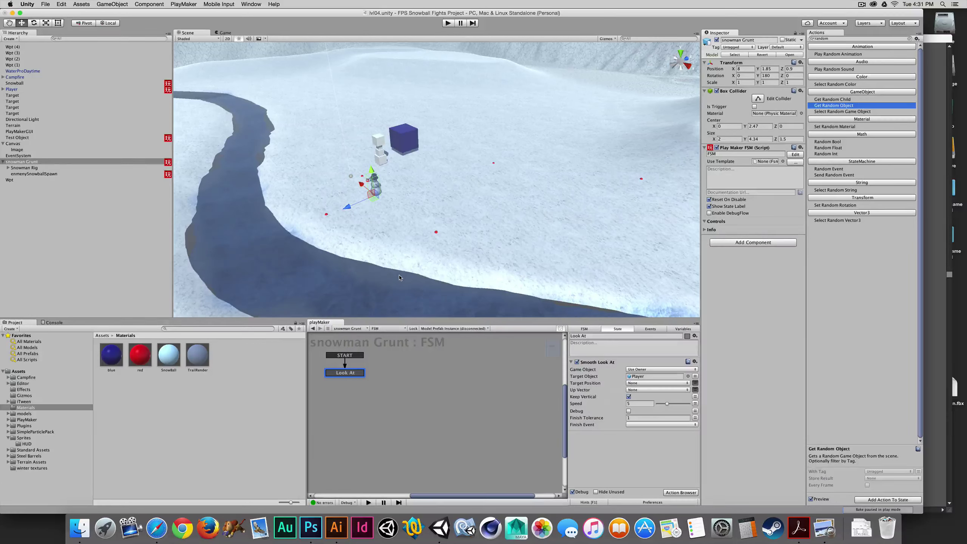
double_click(826, 108)
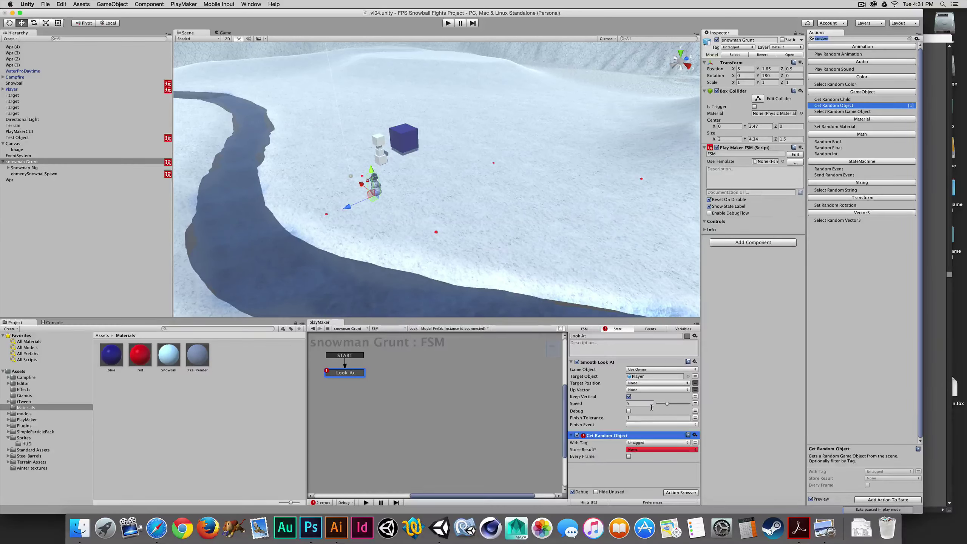
click(645, 443)
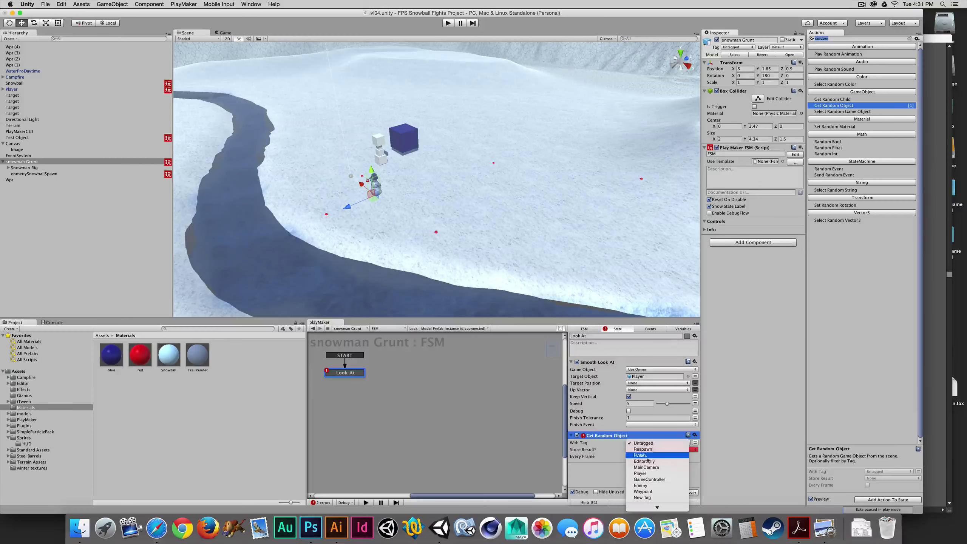
click(653, 492)
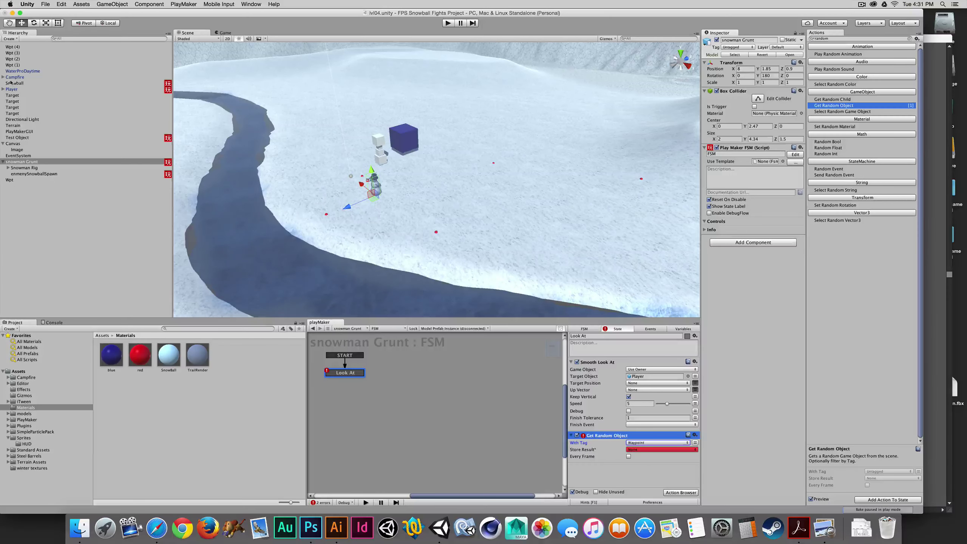
click(12, 47)
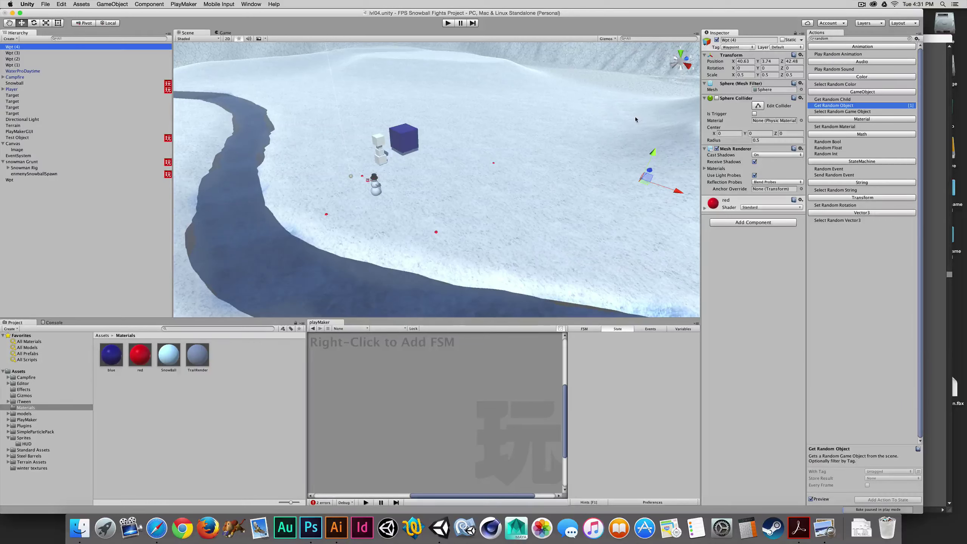
click(15, 163)
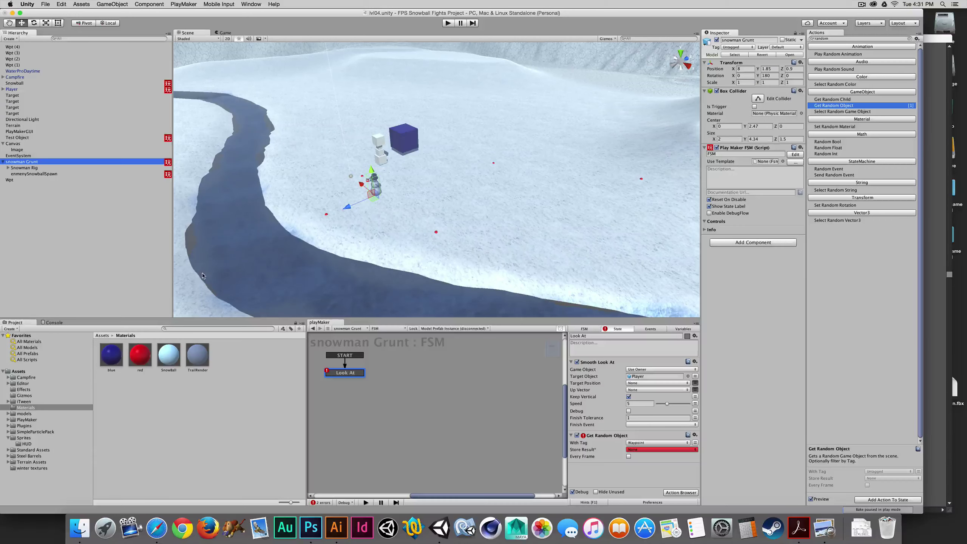
Step: Create a GameObject variable named waypoint in the snowman Grunt FSM
click(649, 450)
click(650, 460)
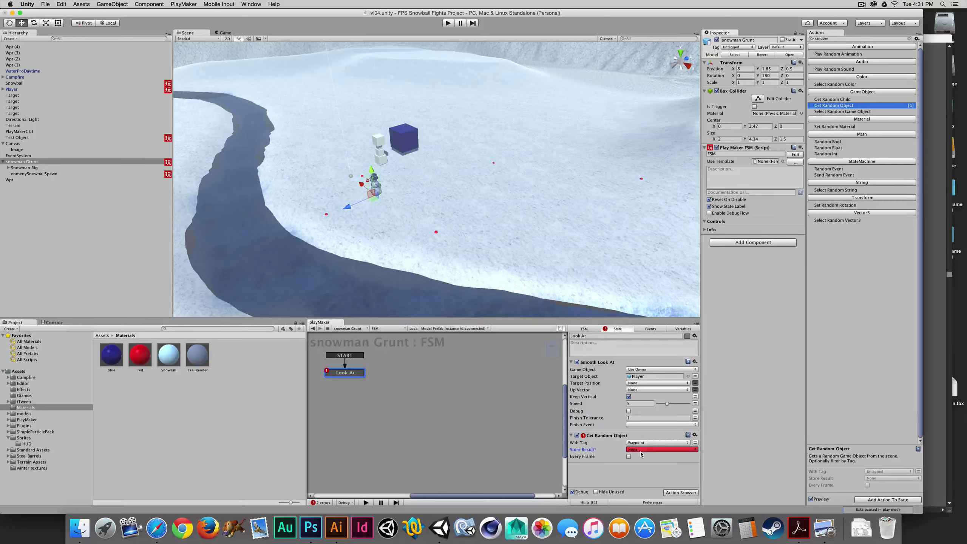
click(674, 330)
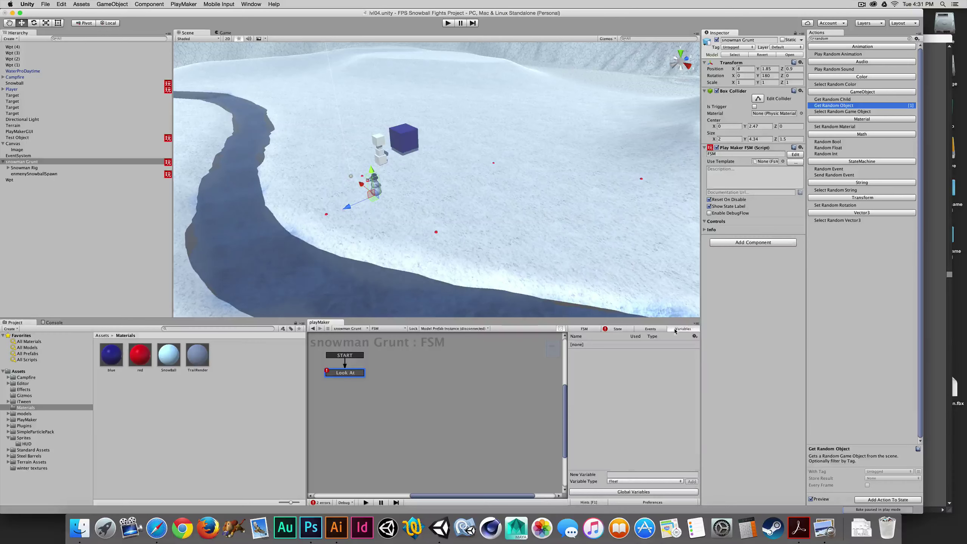
click(629, 482)
click(629, 462)
click(620, 474)
text(waypoint)
key(Return)
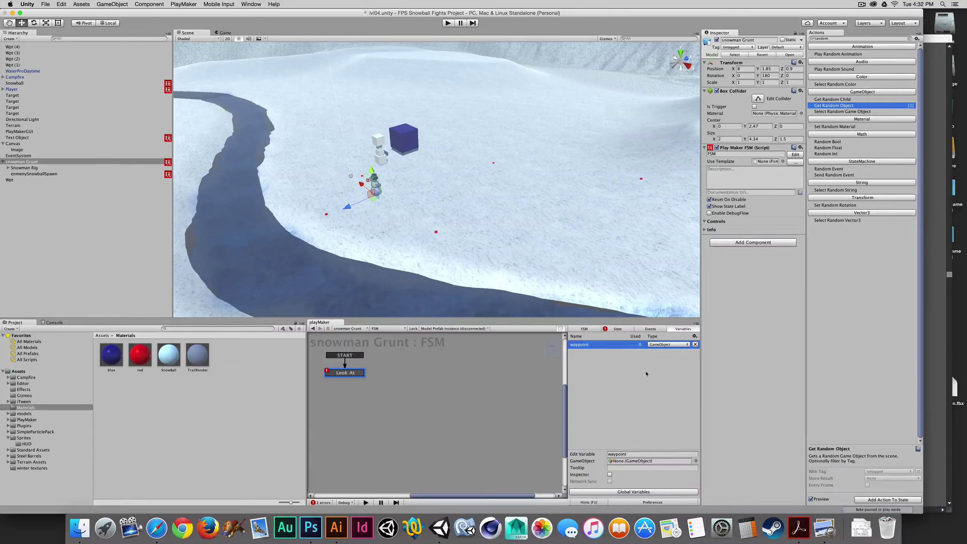
Step: Store the result of the Look At state's Get Random Object action in the waypoint variable
click(617, 328)
click(658, 449)
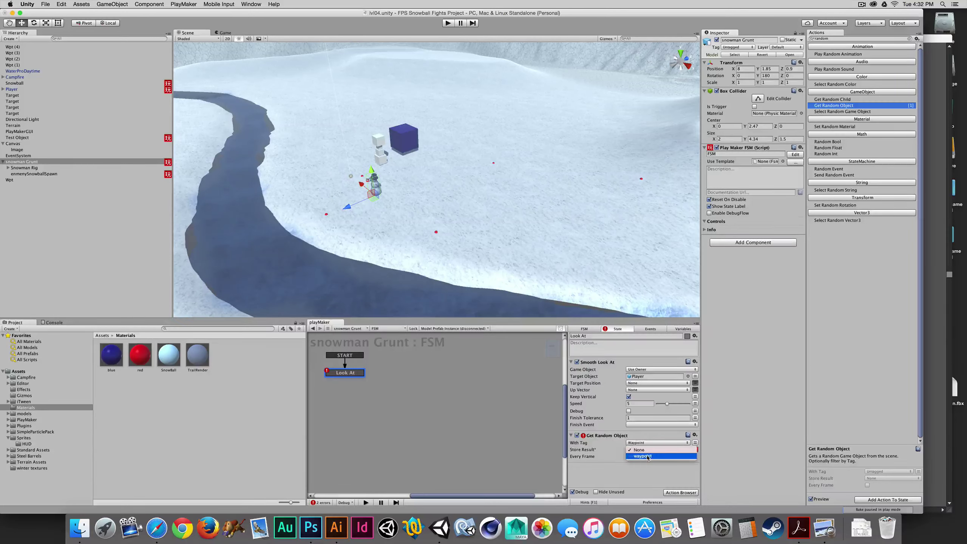
click(647, 457)
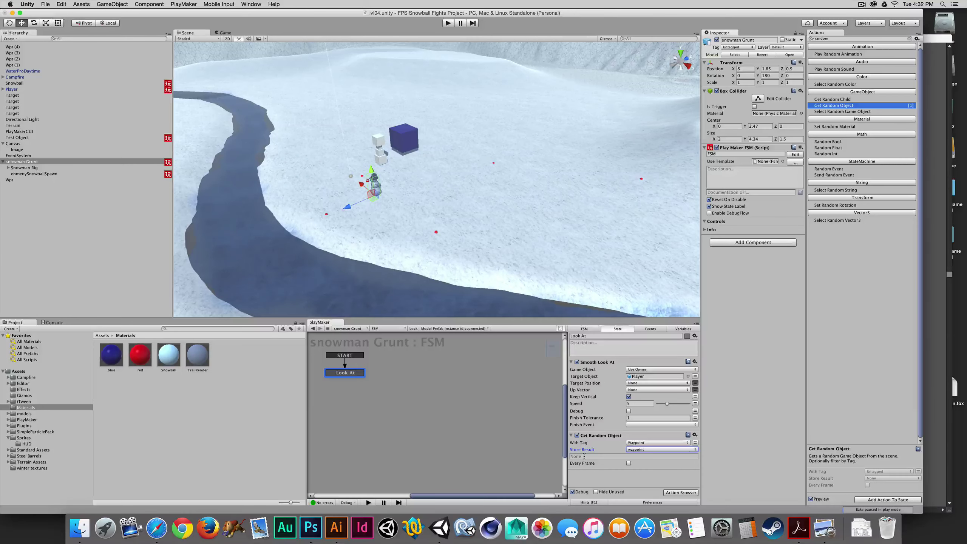
Step: Play-test the level to check how the snowman's Look At state runs, and stop the game
click(449, 24)
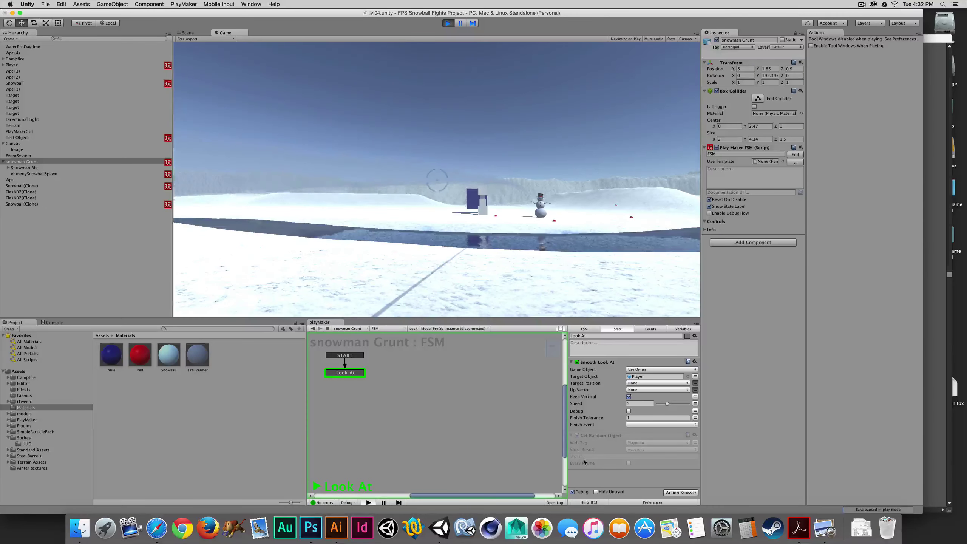
key(super+p)
key(super+p)
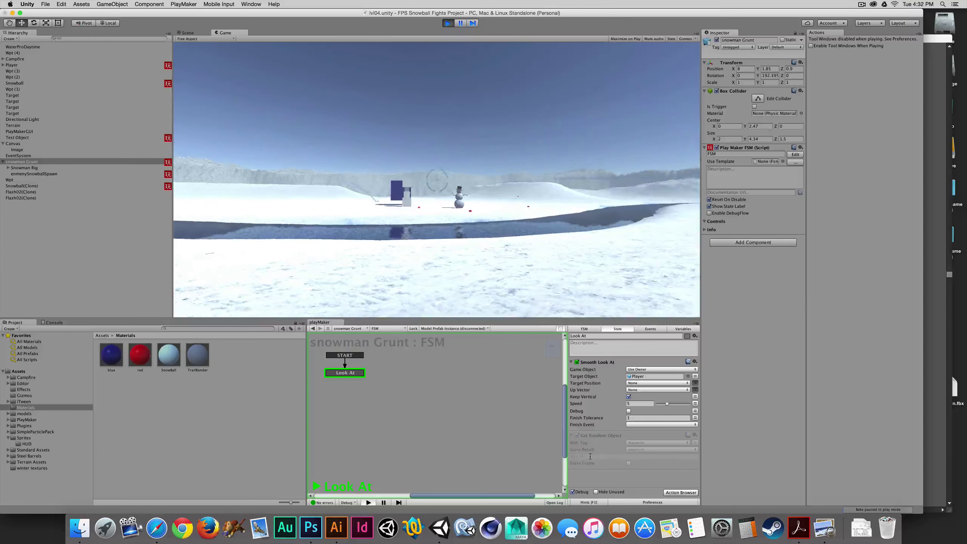
key(super+p)
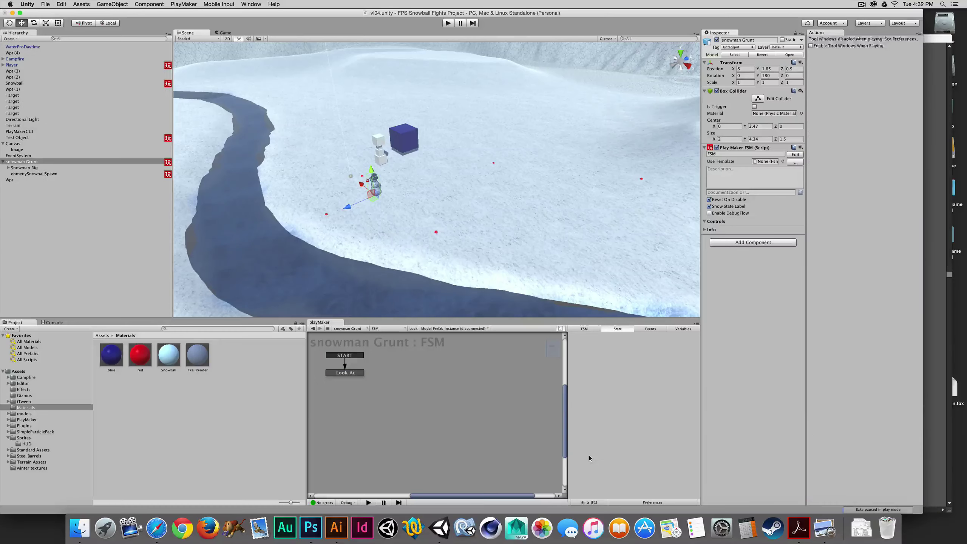
Step: Add a new state to the snowman Grunt FSM, separate from the Look At state
right_click(445, 377)
click(464, 381)
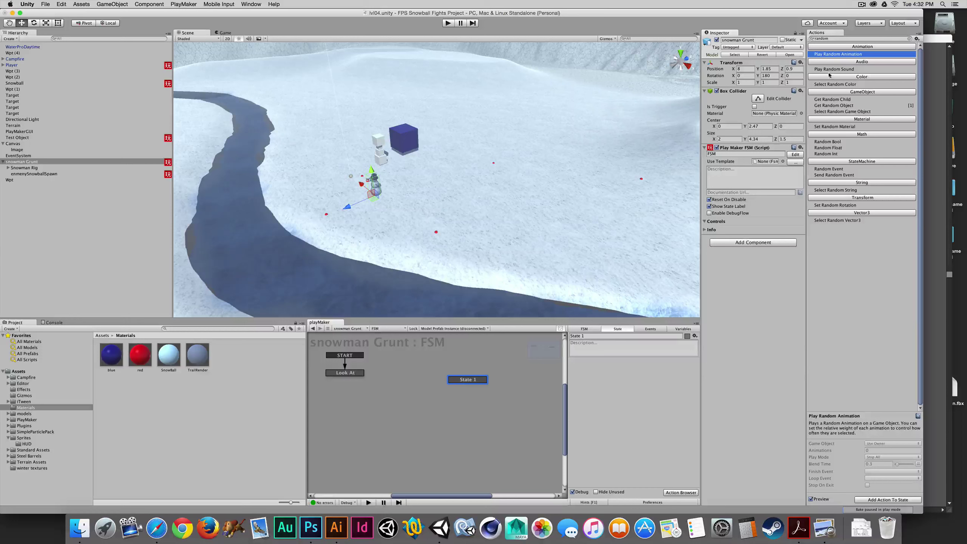
Step: Find the Move Towards action and add it to State 1 of the snowman Grunt FSM
double_click(831, 39)
text(move)
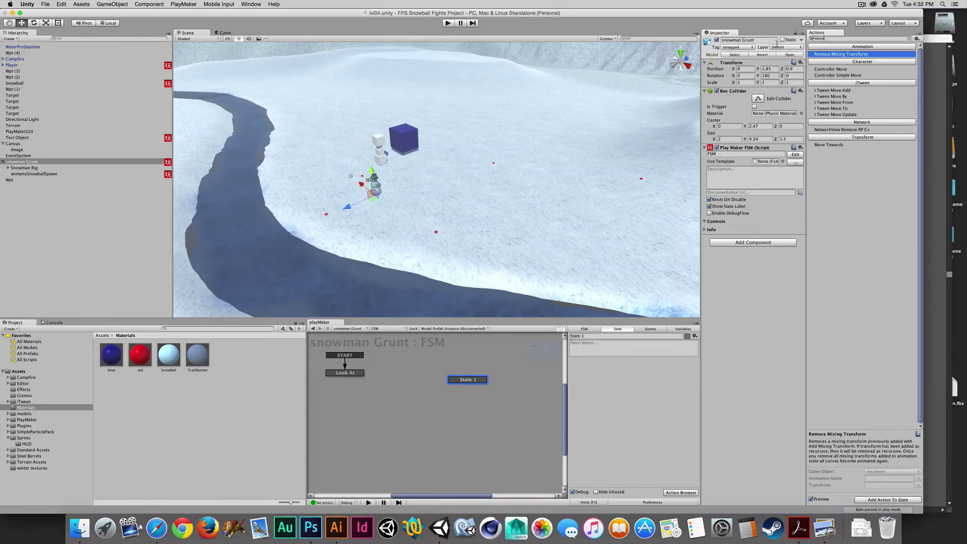
click(833, 145)
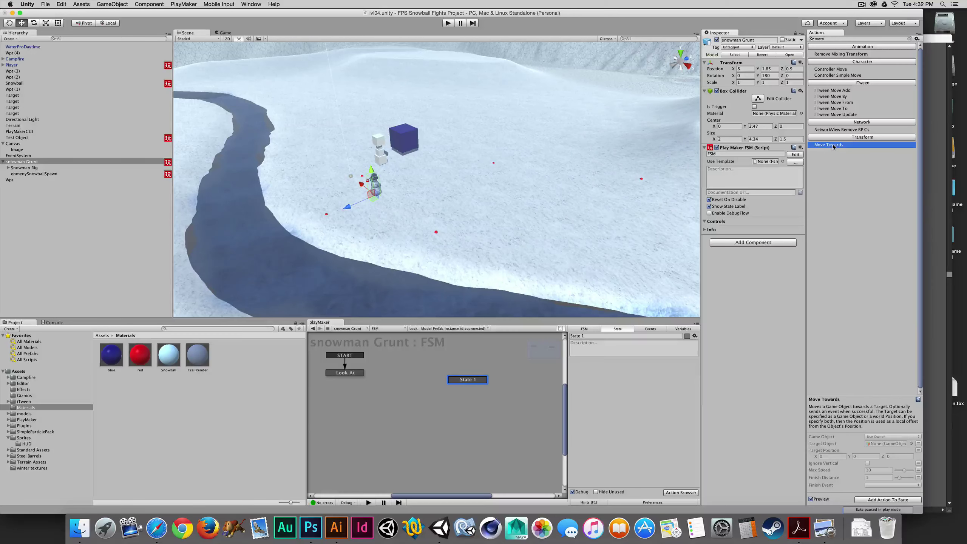
double_click(833, 145)
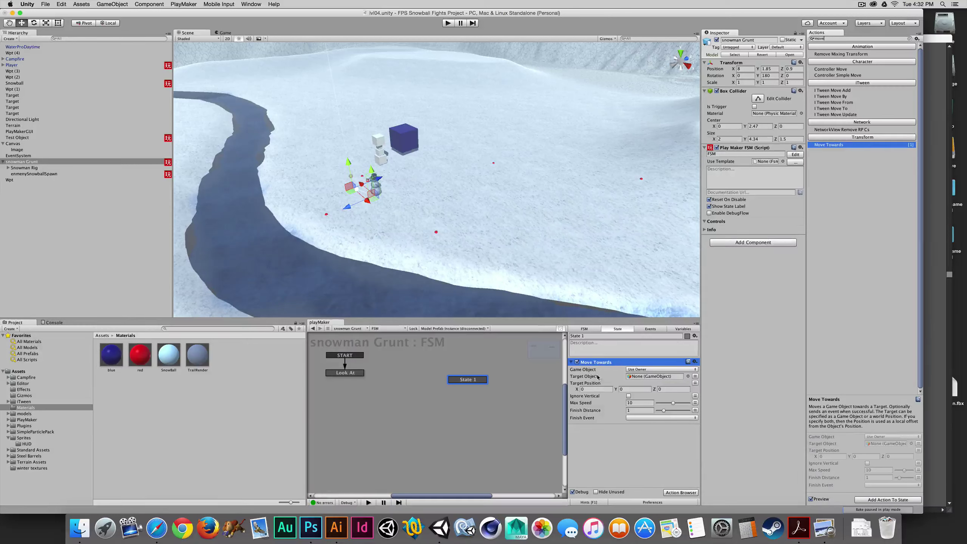
Step: Use the waypoint variable as the target object of State 1's Move Towards action
click(646, 378)
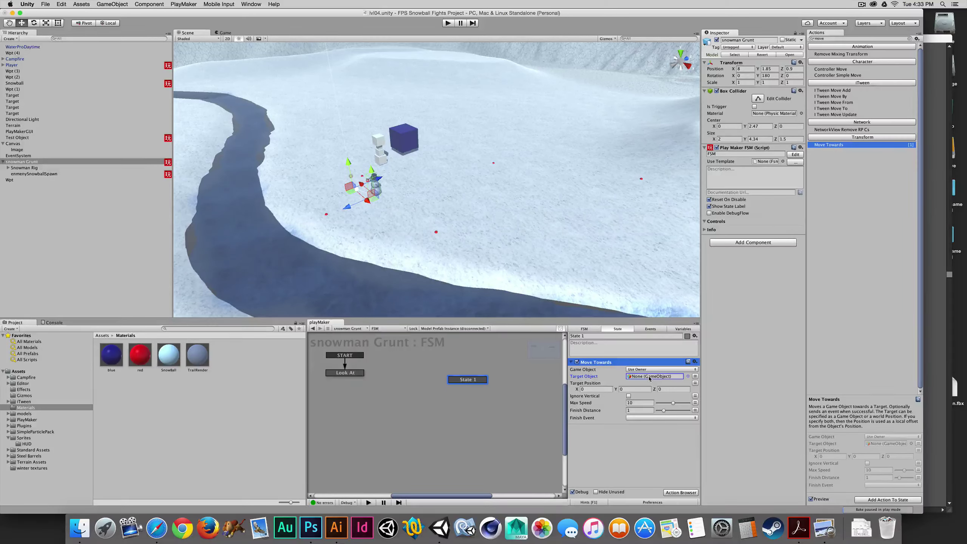
click(345, 372)
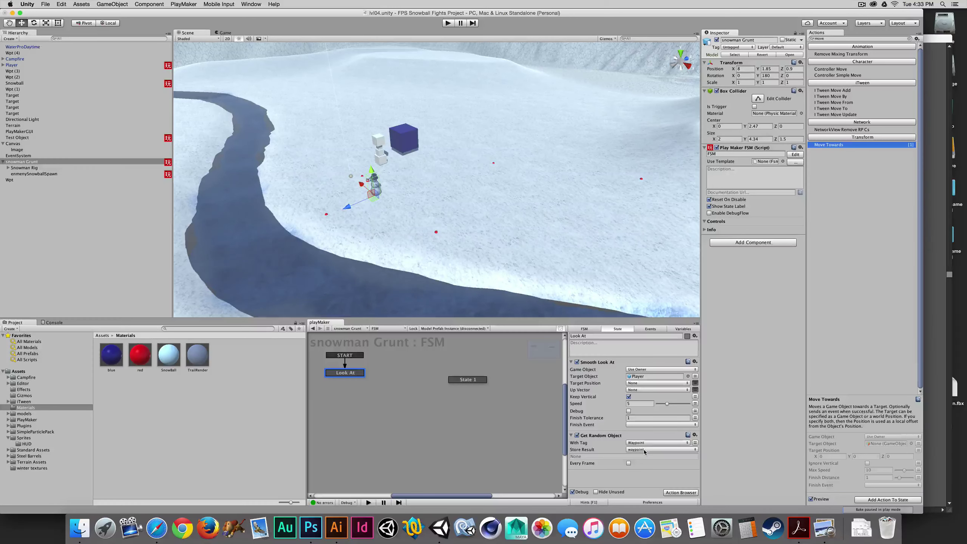
click(467, 379)
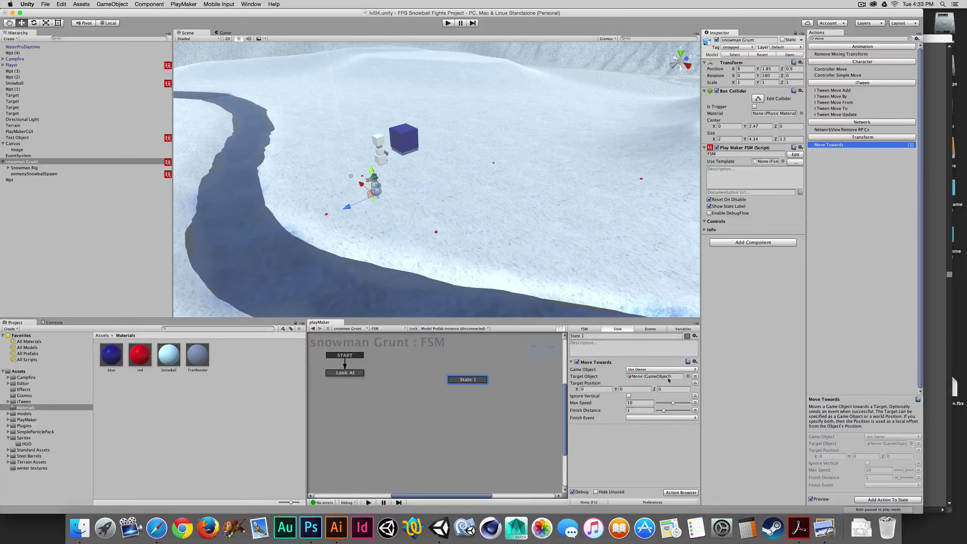
click(694, 376)
click(655, 376)
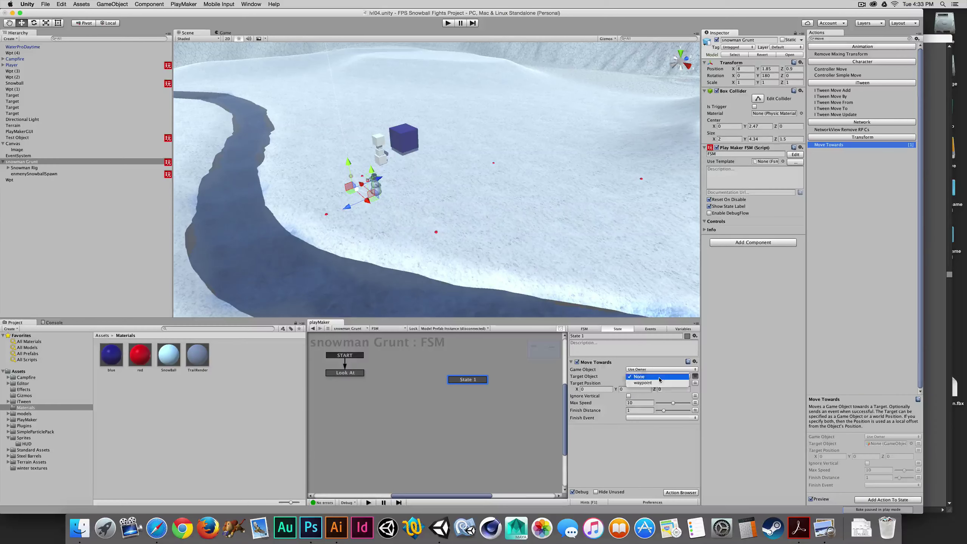
click(658, 383)
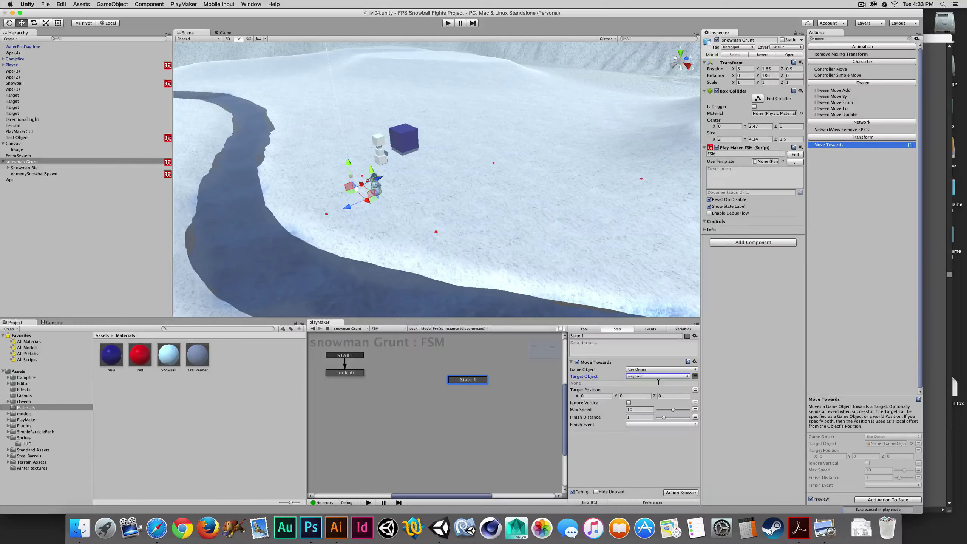
Step: Set the Move Towards action's max speed to 5 and its finish distance to 0.5
click(335, 374)
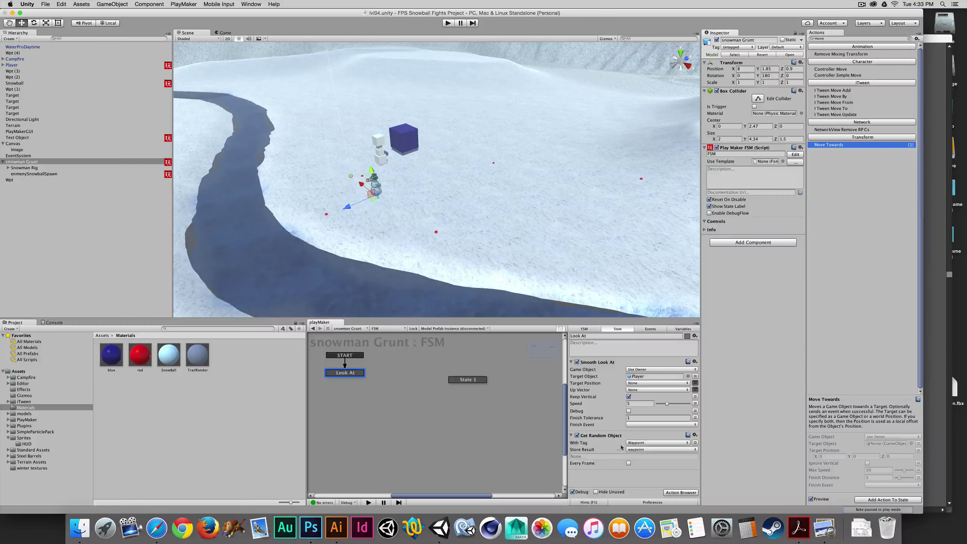
click(476, 381)
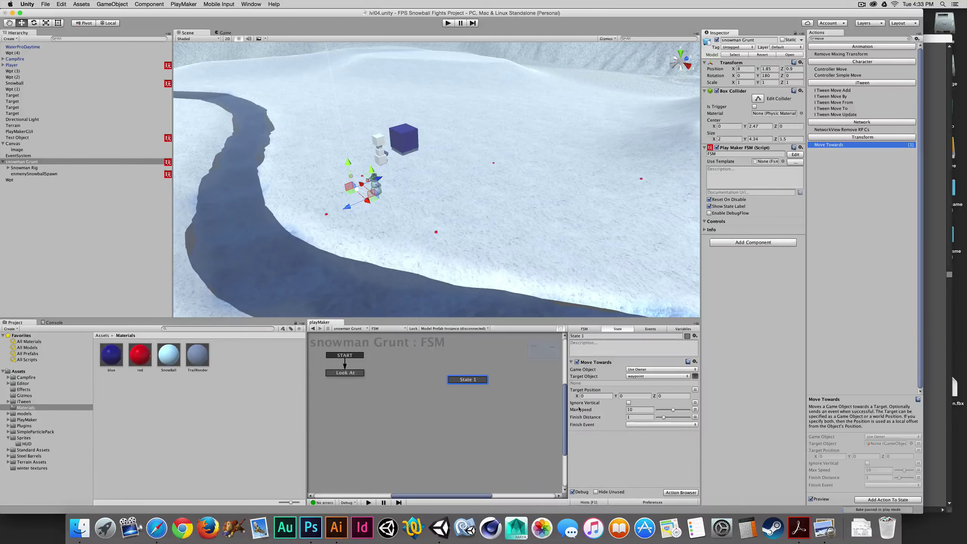
click(598, 409)
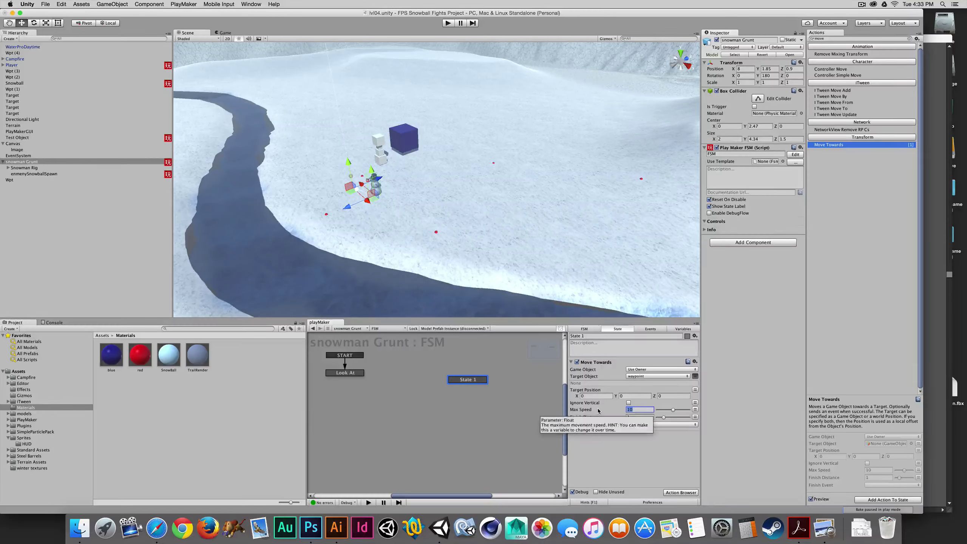
text(5)
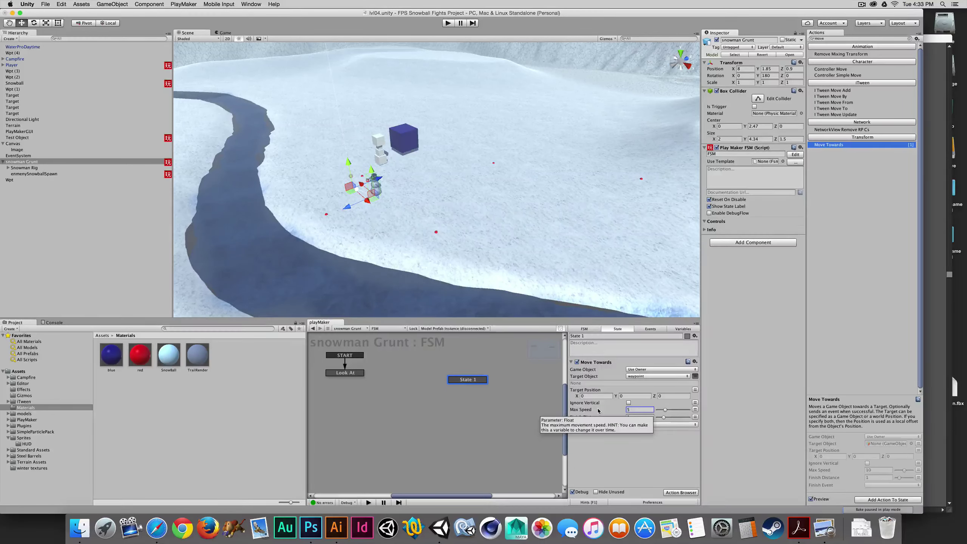
click(635, 416)
text(0.5)
Step: Add two events named next and reset to the snowman Grunt FSM
click(345, 372)
click(649, 328)
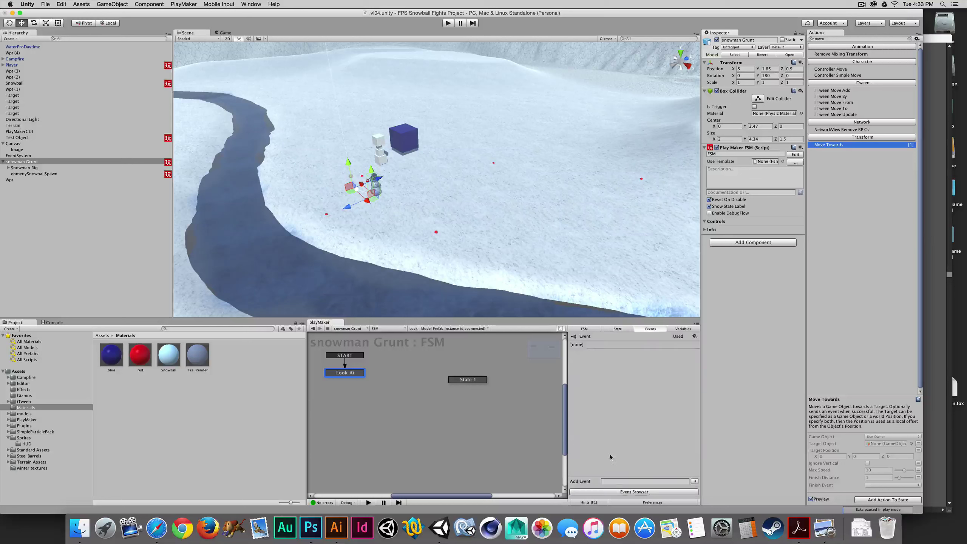
click(615, 482)
text(next)
key(Return)
click(615, 482)
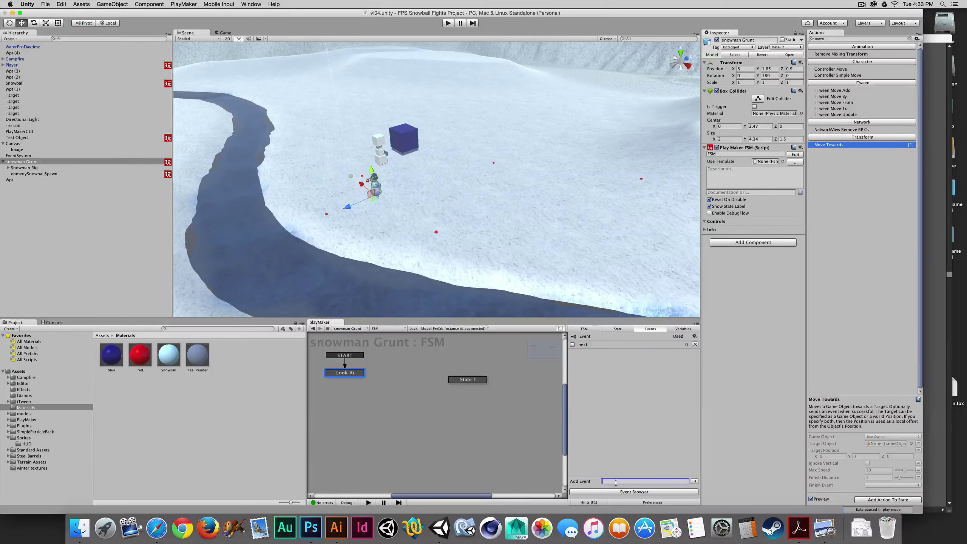
key(Return)
Step: Add a next transition from Look At to State 1 and make next the finish event of Smooth Look At
click(353, 373)
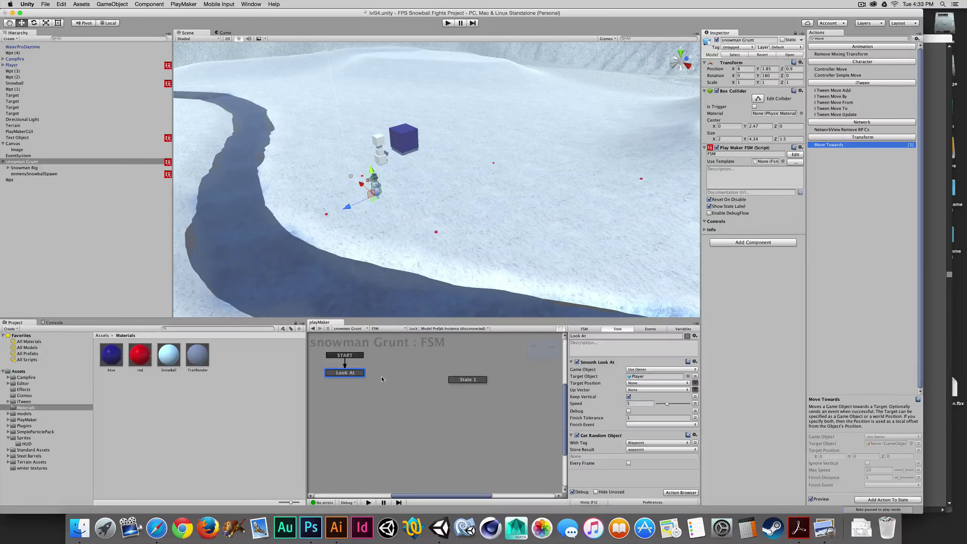
right_click(347, 373)
mouse_move(381, 376)
click(450, 377)
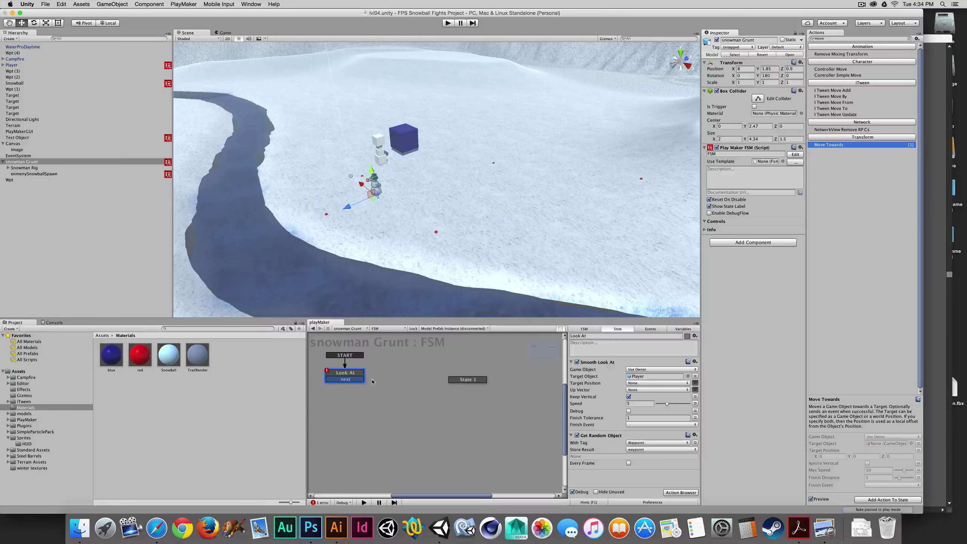
drag(350, 379, 452, 379)
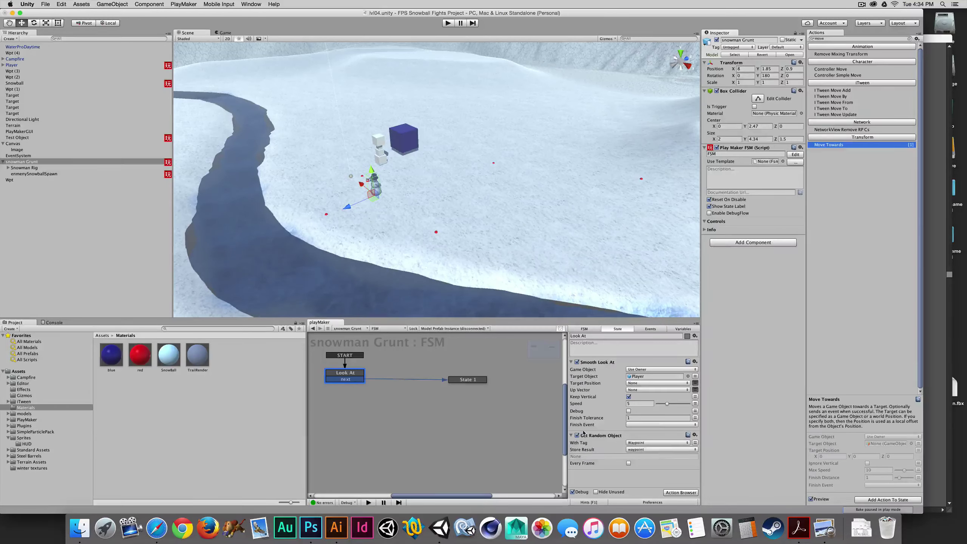
click(655, 424)
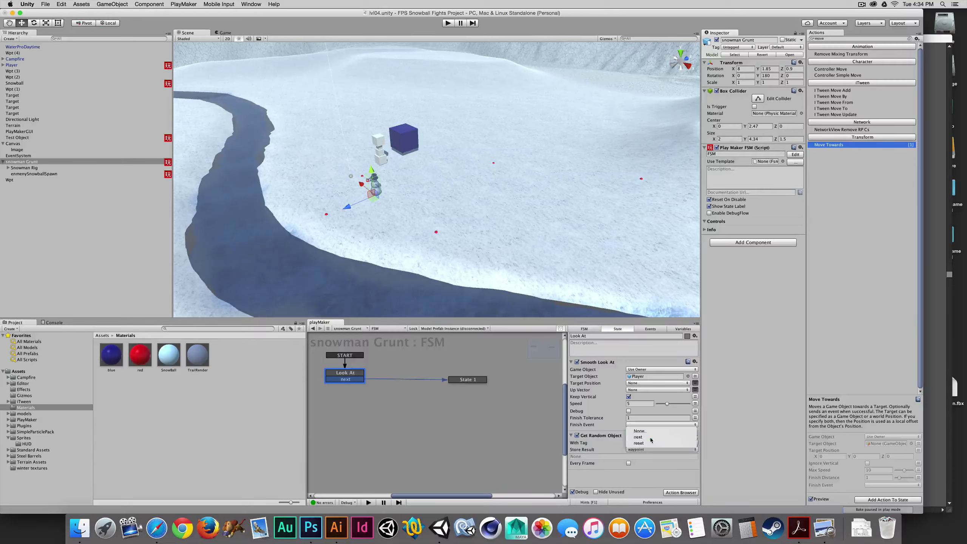
click(646, 434)
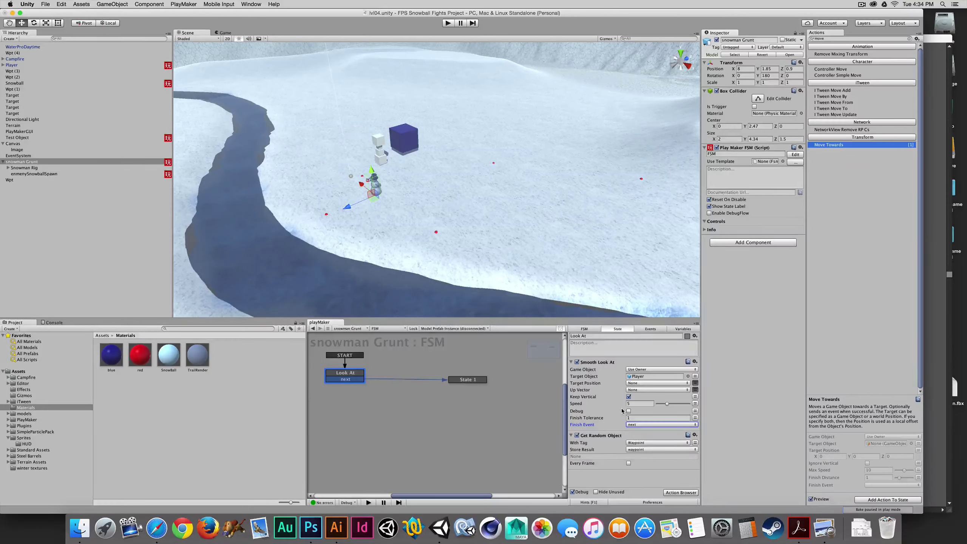
Step: Make reset the finish event of State 1's Move Towards action and add a reset transition from State 1 back to Look At
click(467, 380)
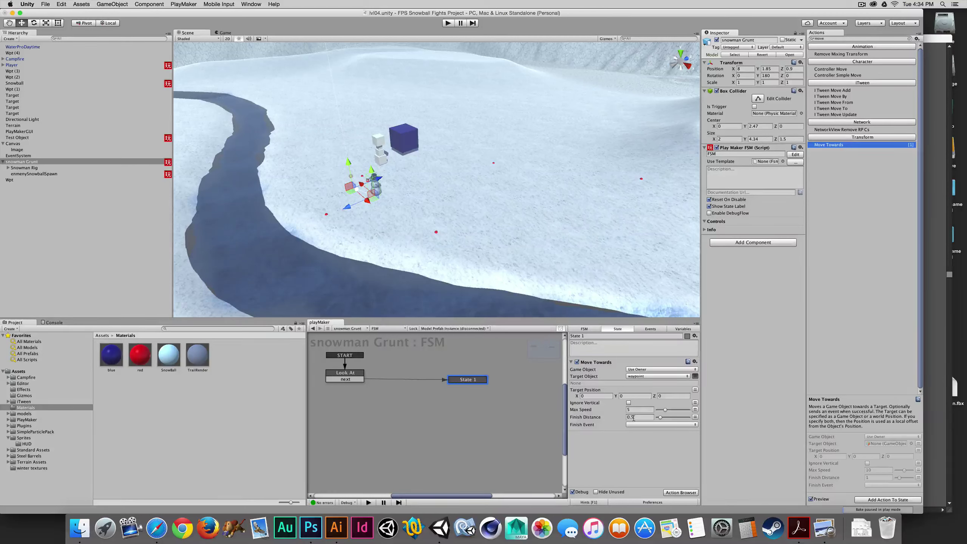
click(647, 424)
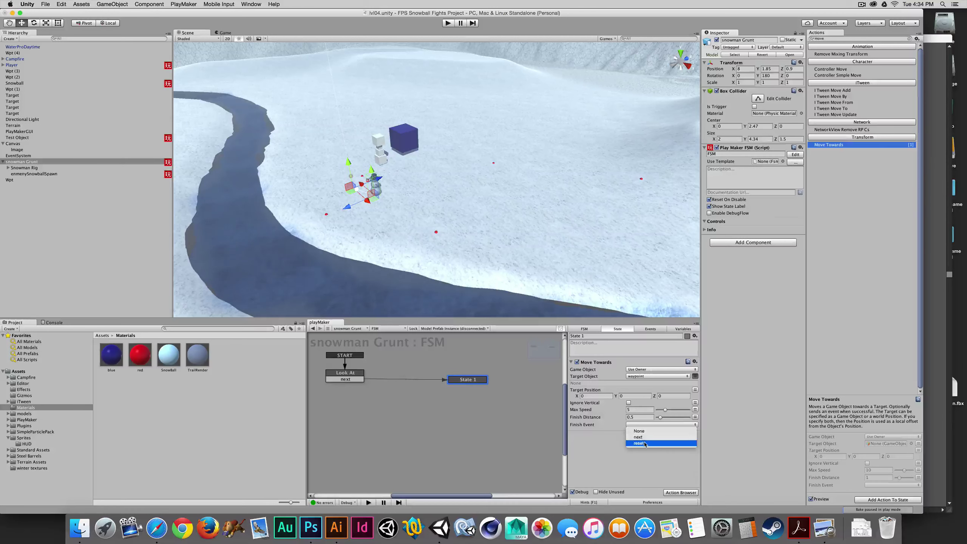
click(643, 442)
right_click(482, 382)
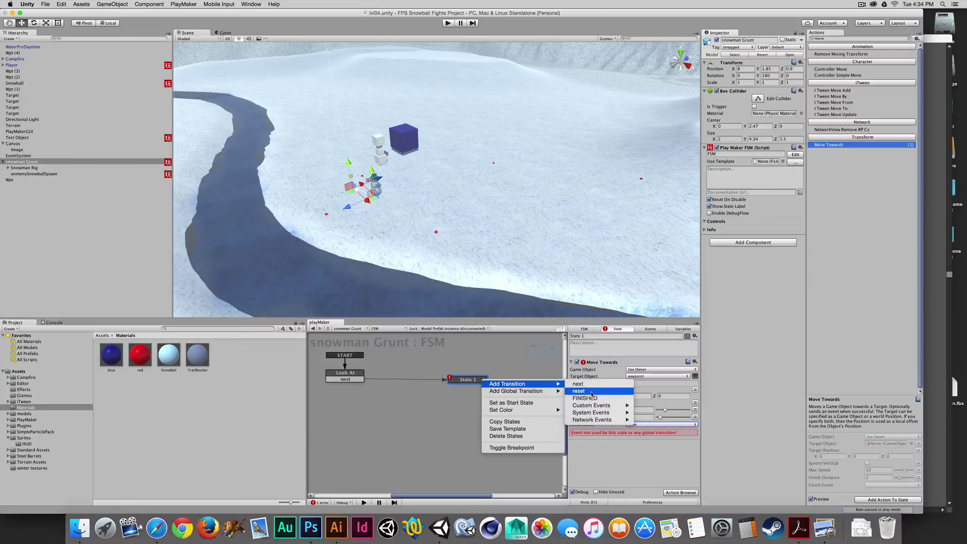
click(592, 392)
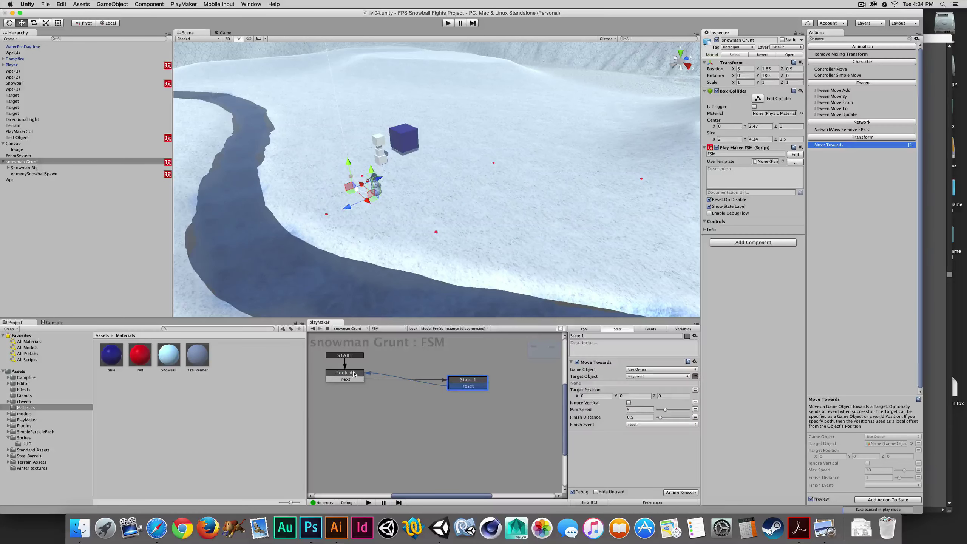
click(354, 374)
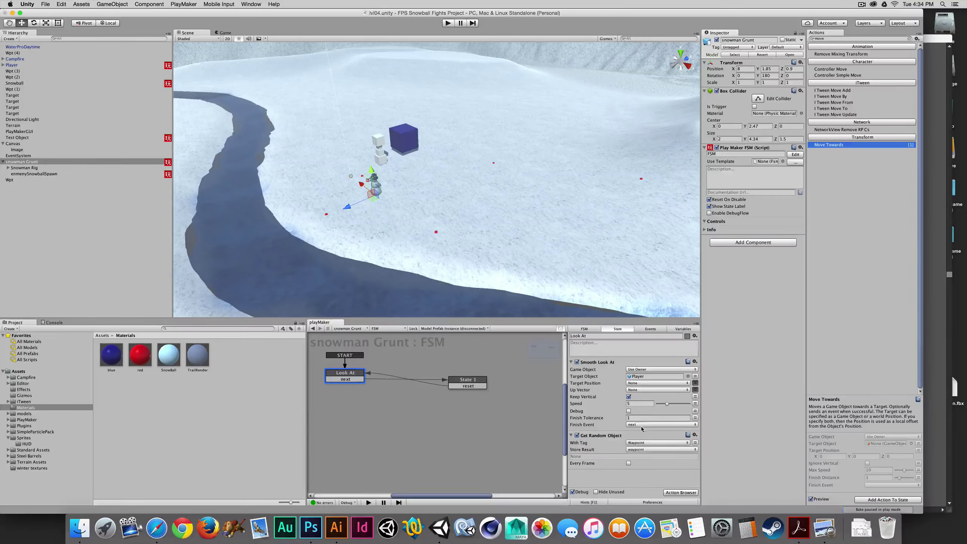
click(476, 380)
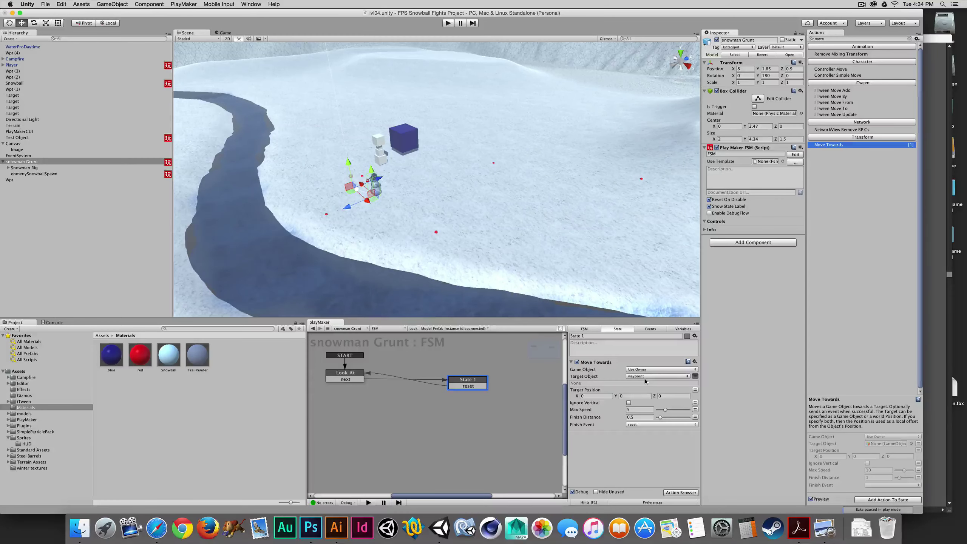
Step: Play-test the level, moving the player around to check how the snowman travels between waypoints and faces the player, and stop the game
click(448, 24)
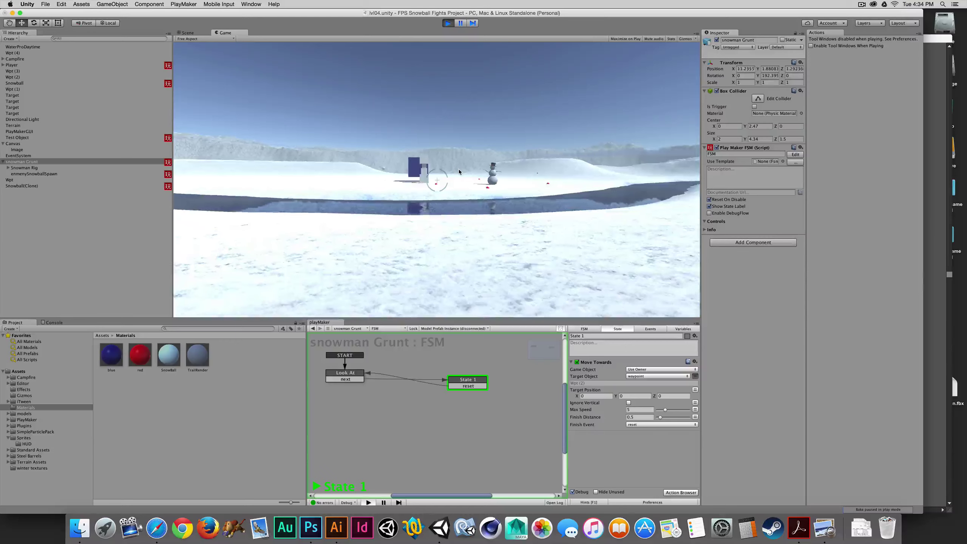
key(w)
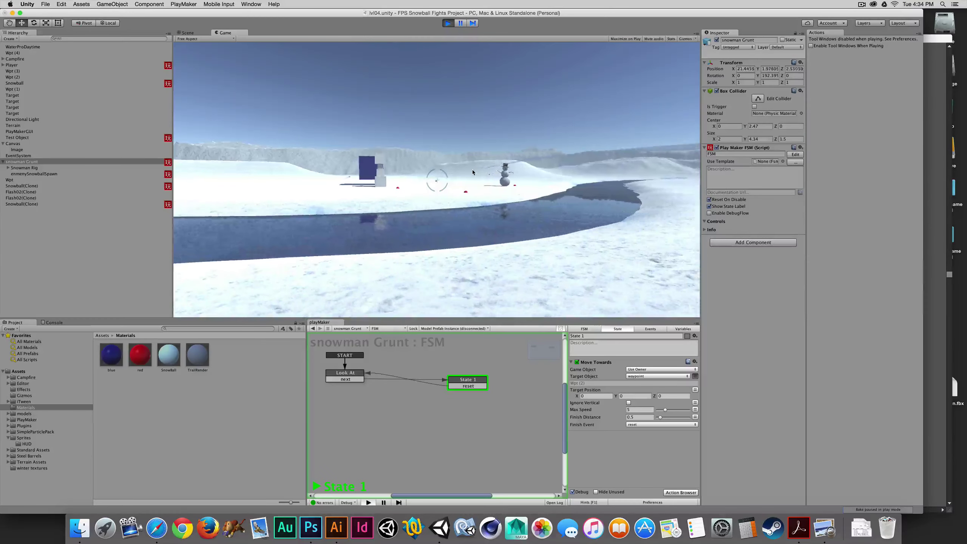
key(d)
key(w)
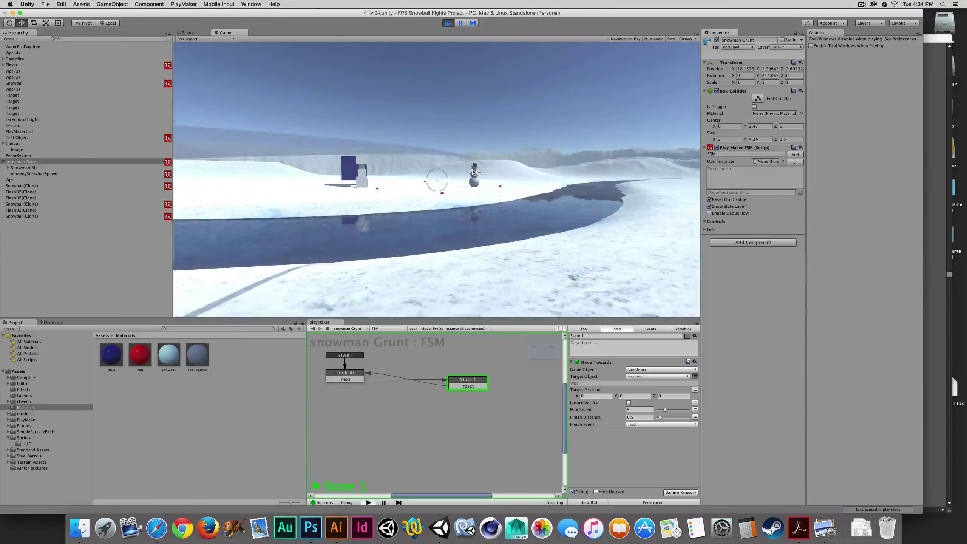
key(w)
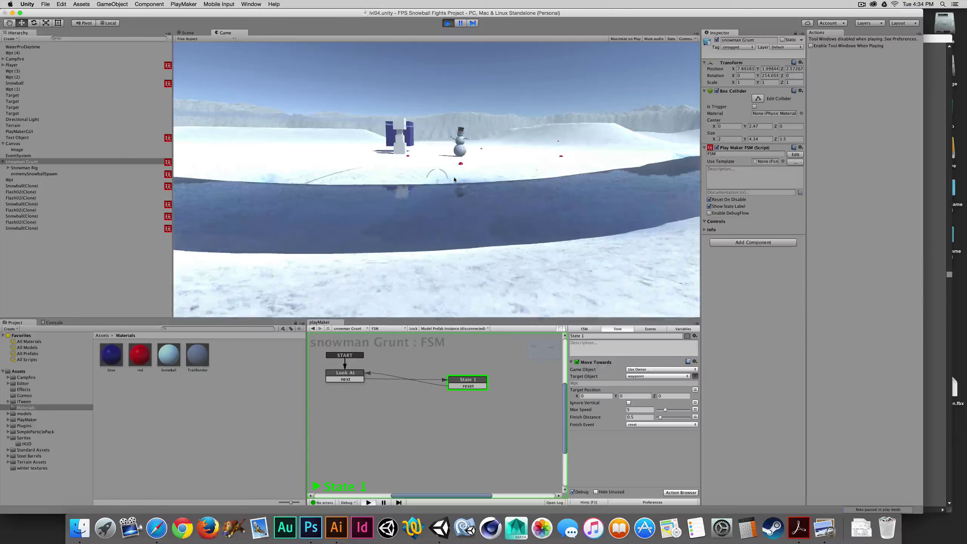
key(d)
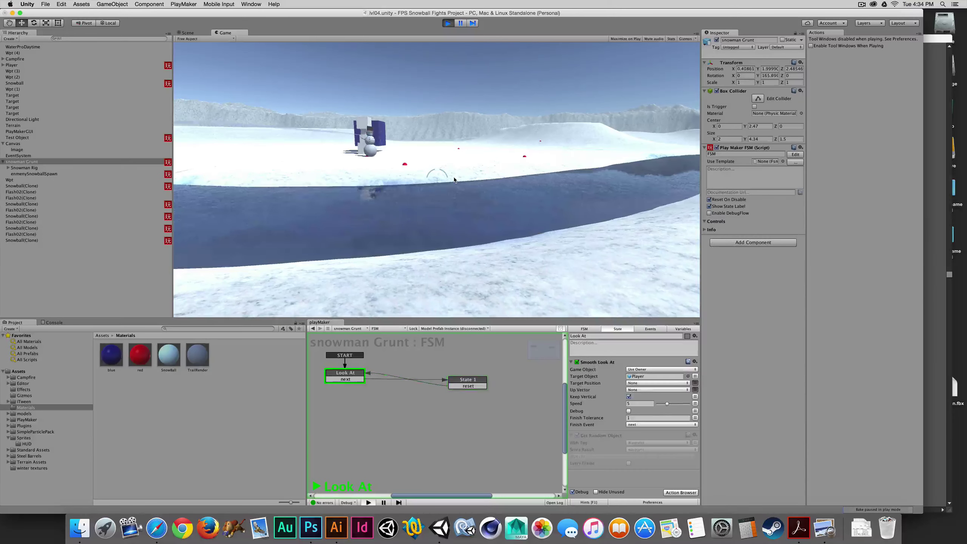
key(a)
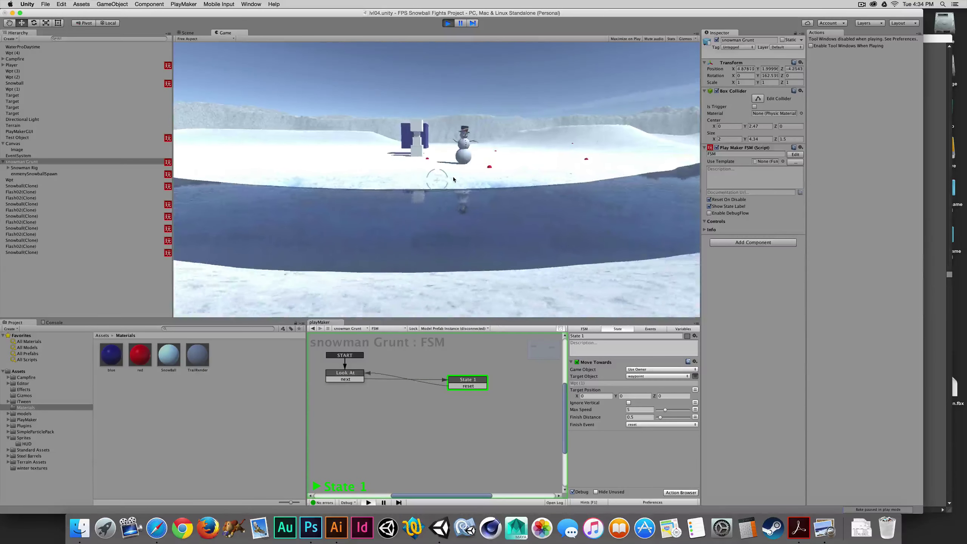
key(d)
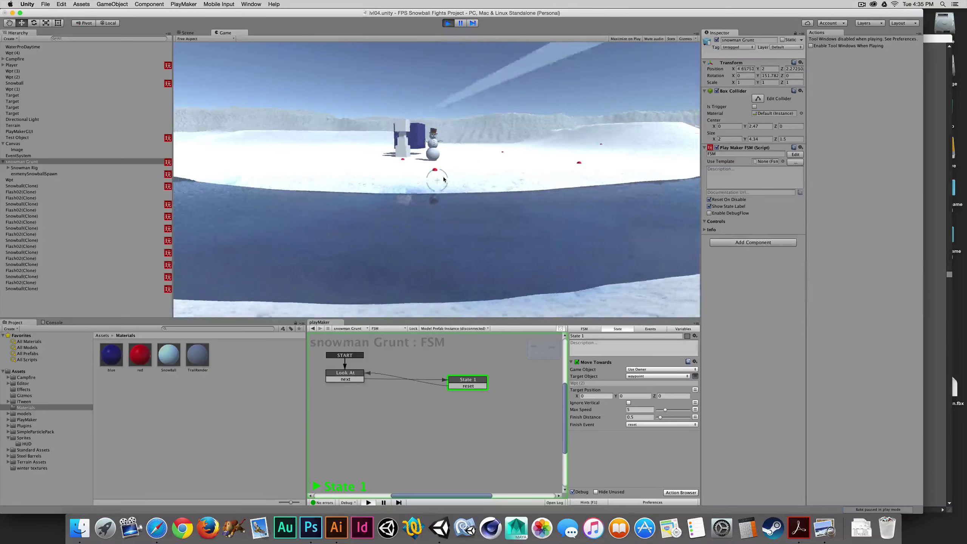
key(a)
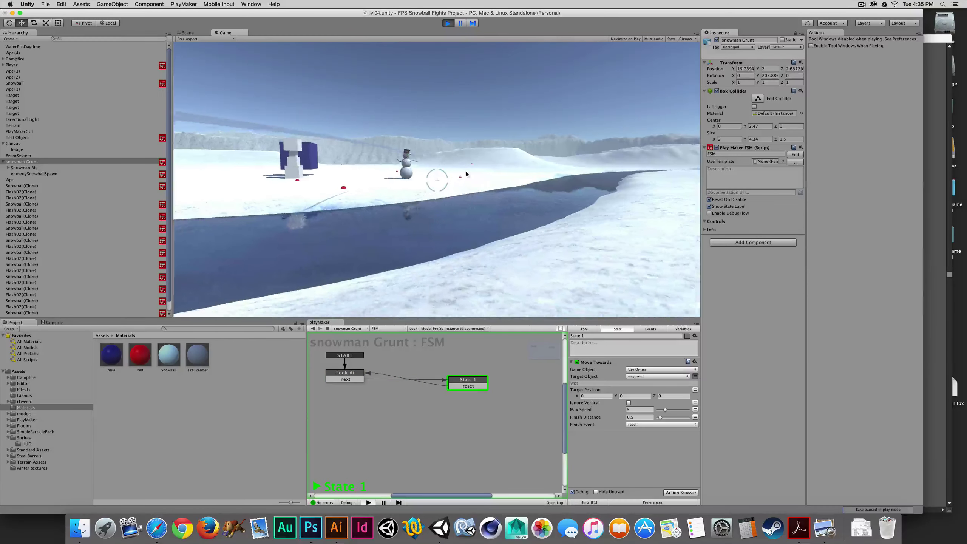
key(a)
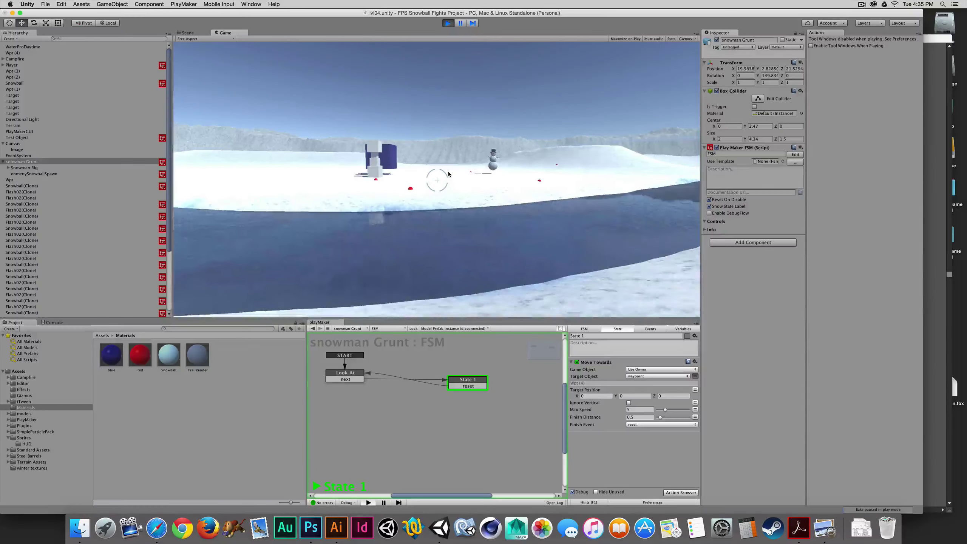
key(super+p)
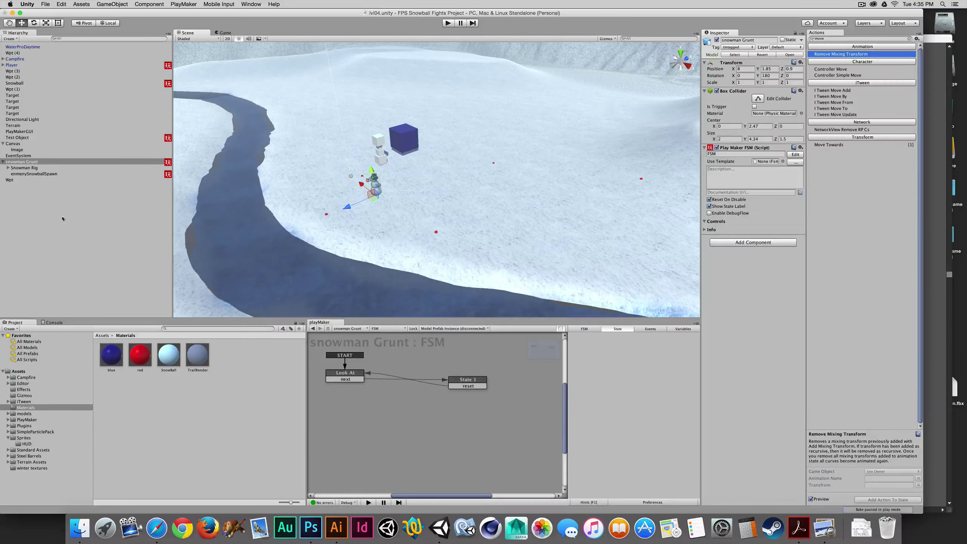
Step: Select the snowman Grunt and reposition the Look At state slightly lower in its FSM graph
click(31, 162)
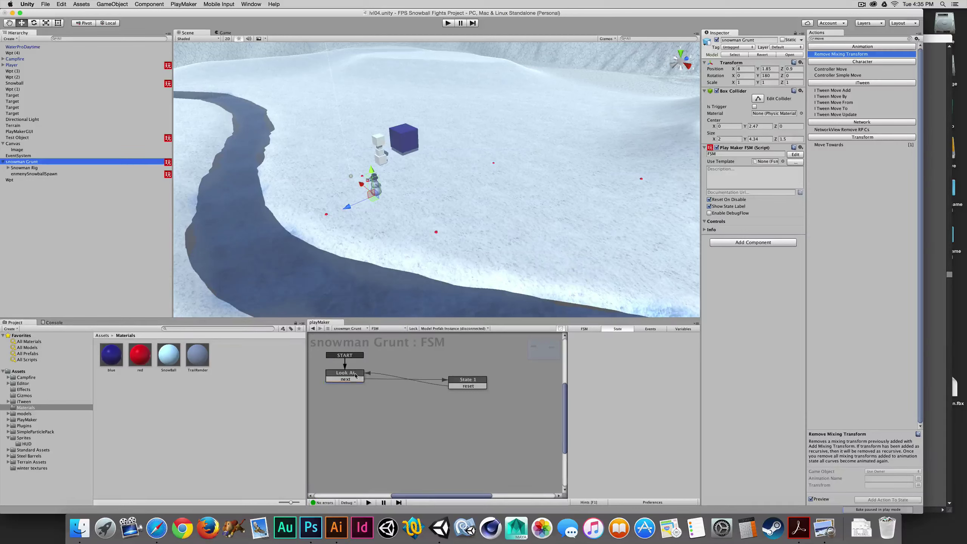
drag(355, 375, 364, 386)
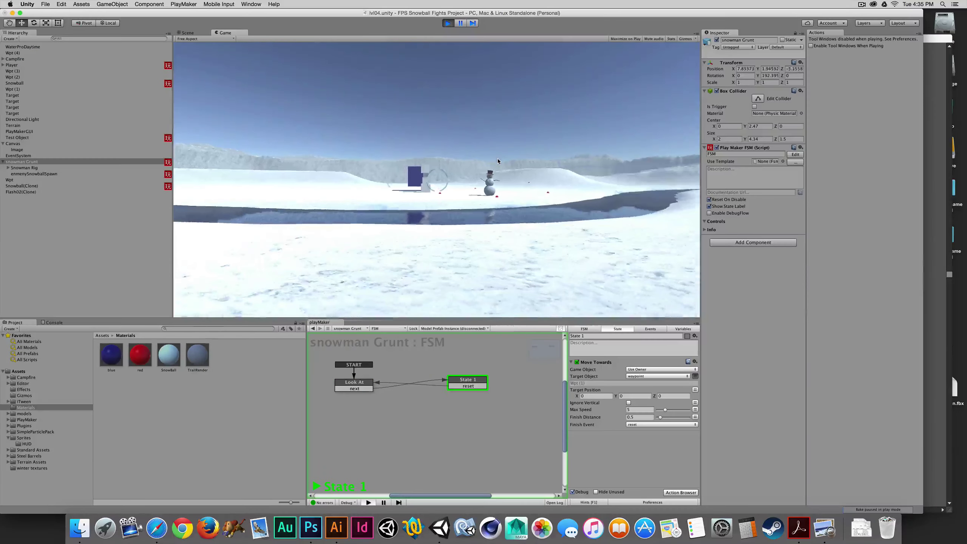
Step: Play-test the level, moving around the snowman and throwing snowballs to check its waypoint movement, facing and attacks alongside the running FSM
click(515, 161)
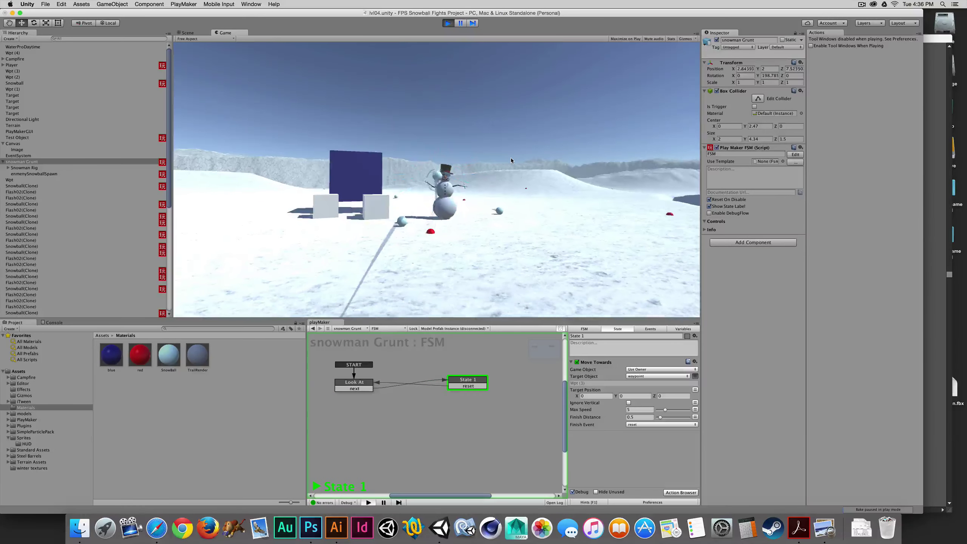
key(d)
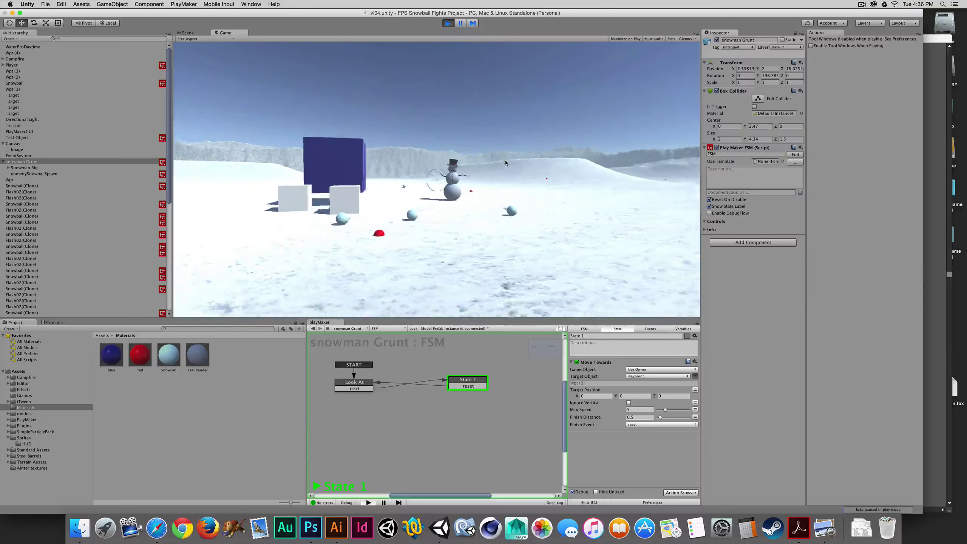
key(w)
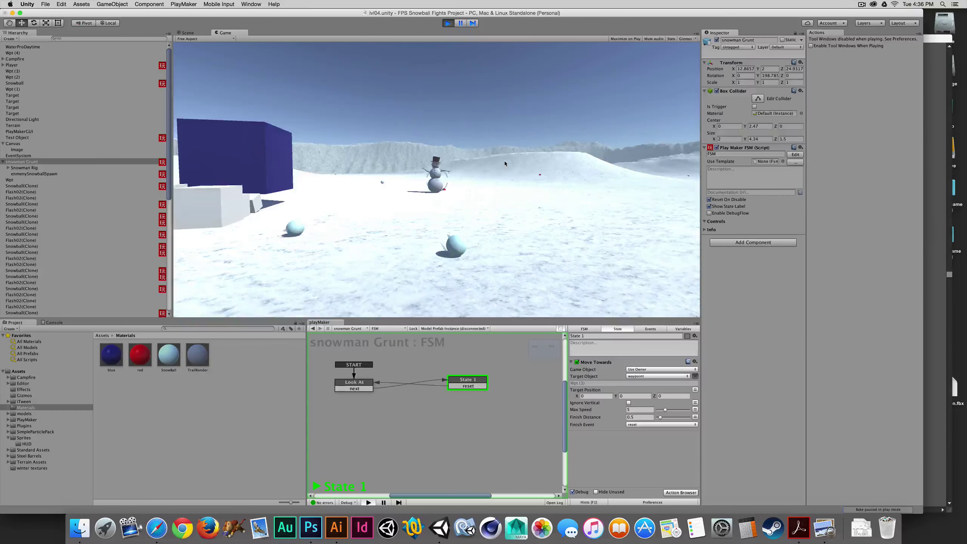
key(w)
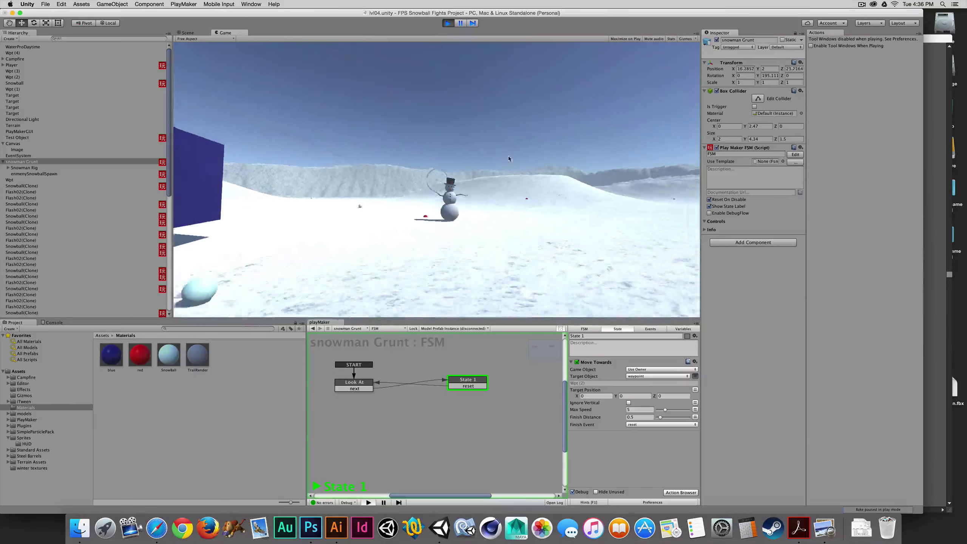
key(w)
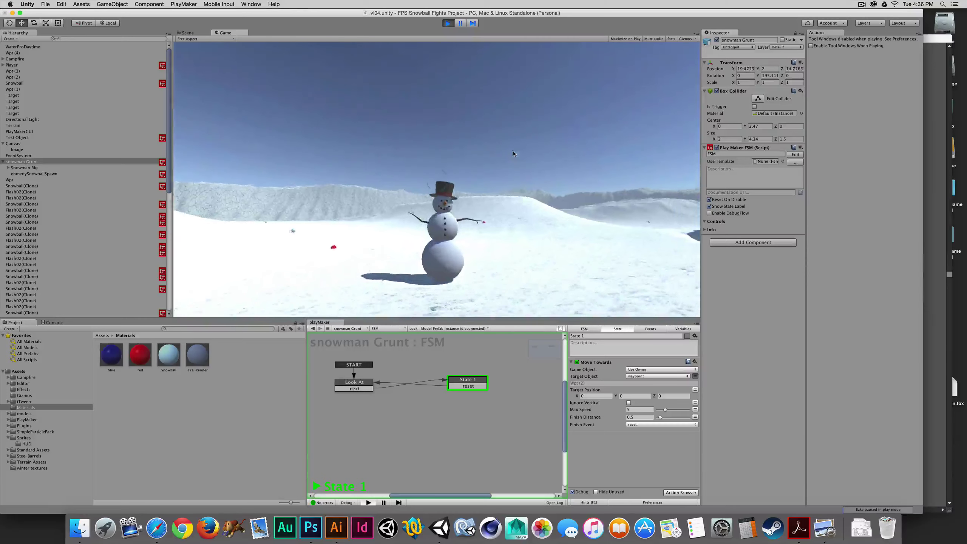
key(d)
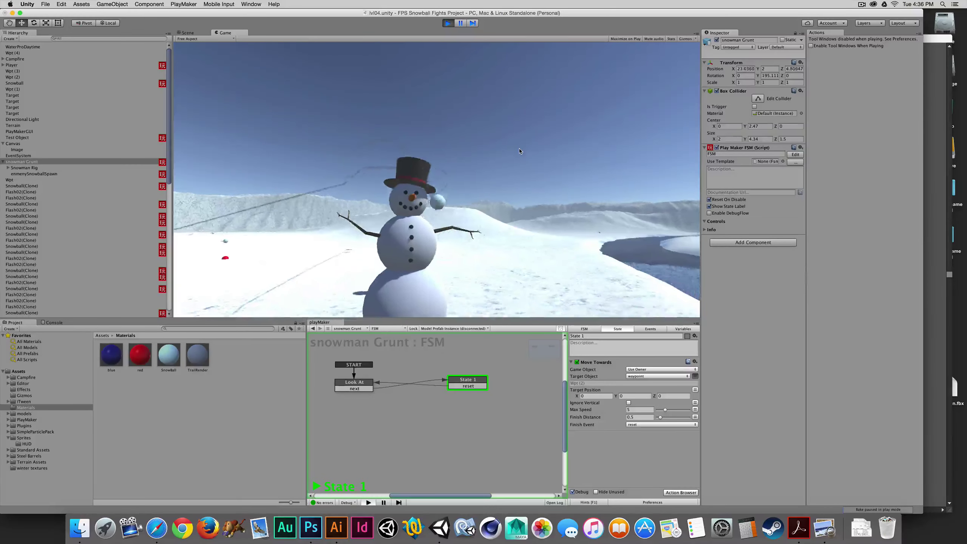
key(d)
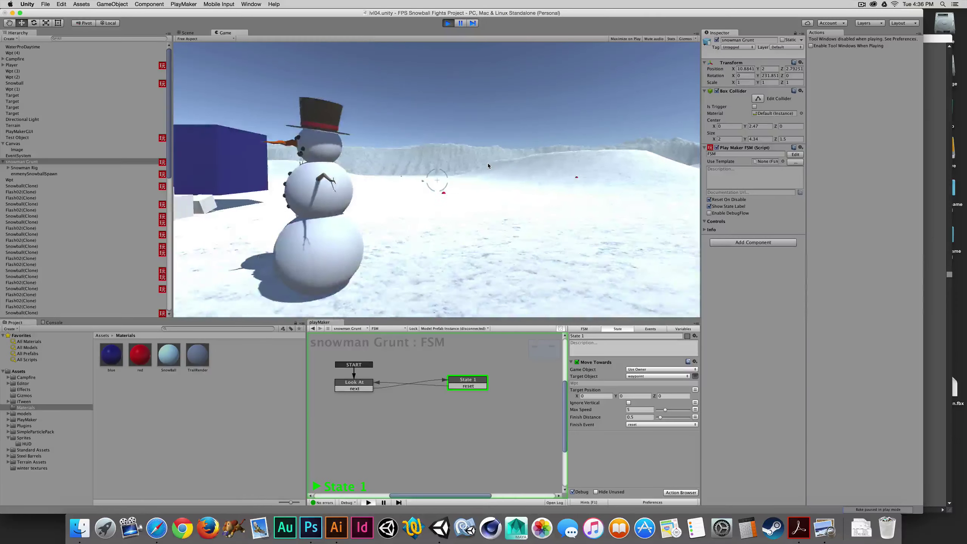
key(s)
key(a)
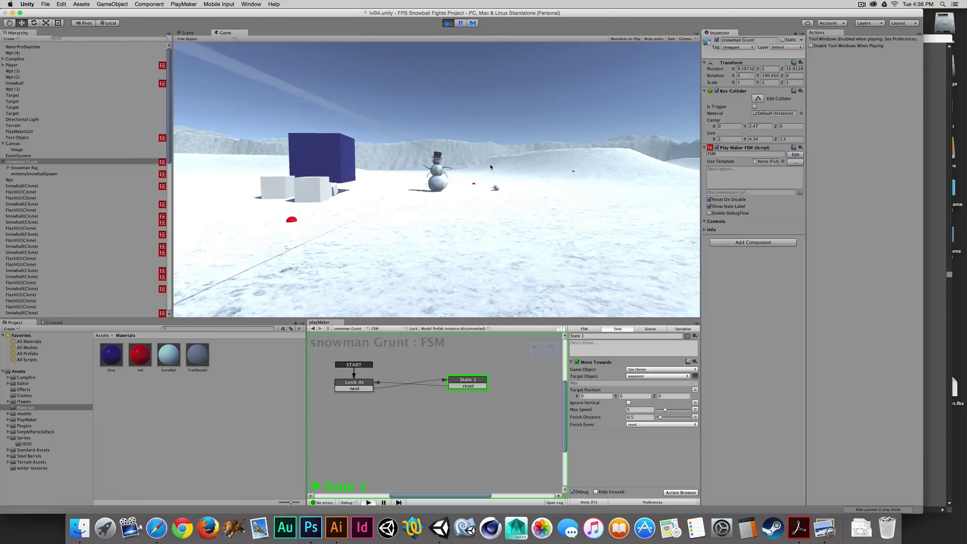
key(s)
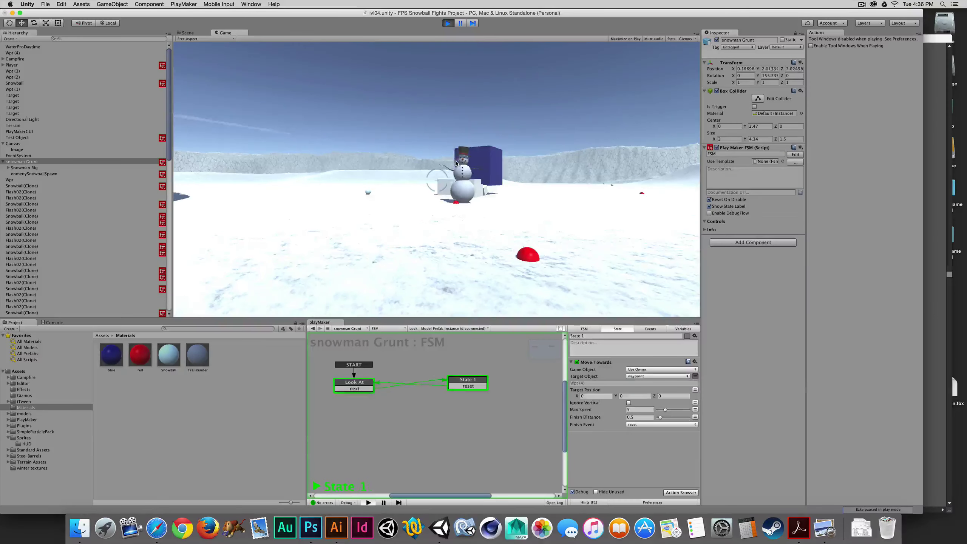
key(s)
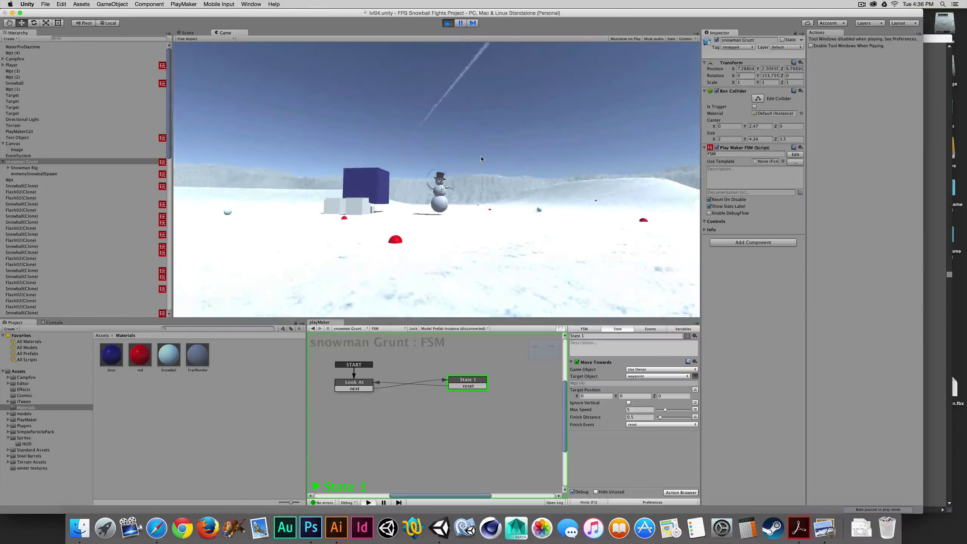
click(499, 158)
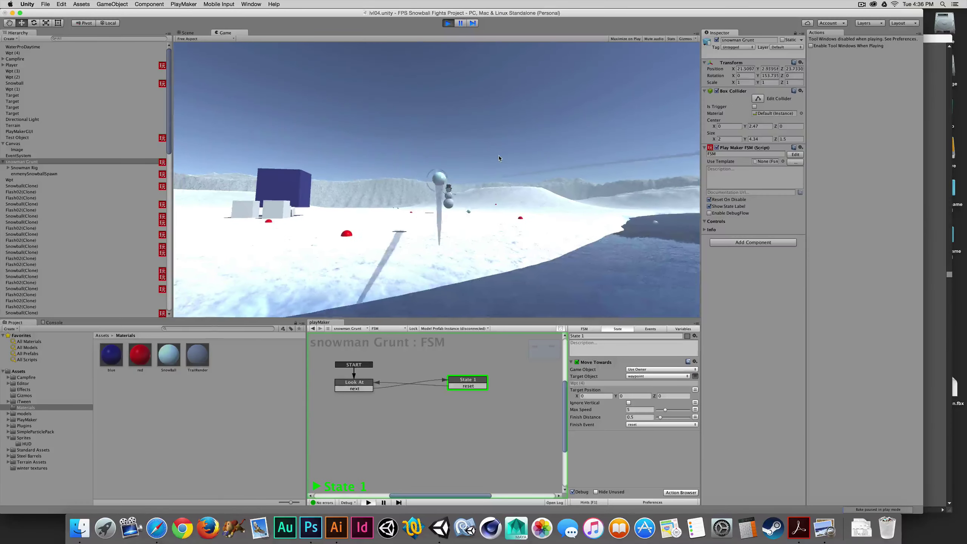